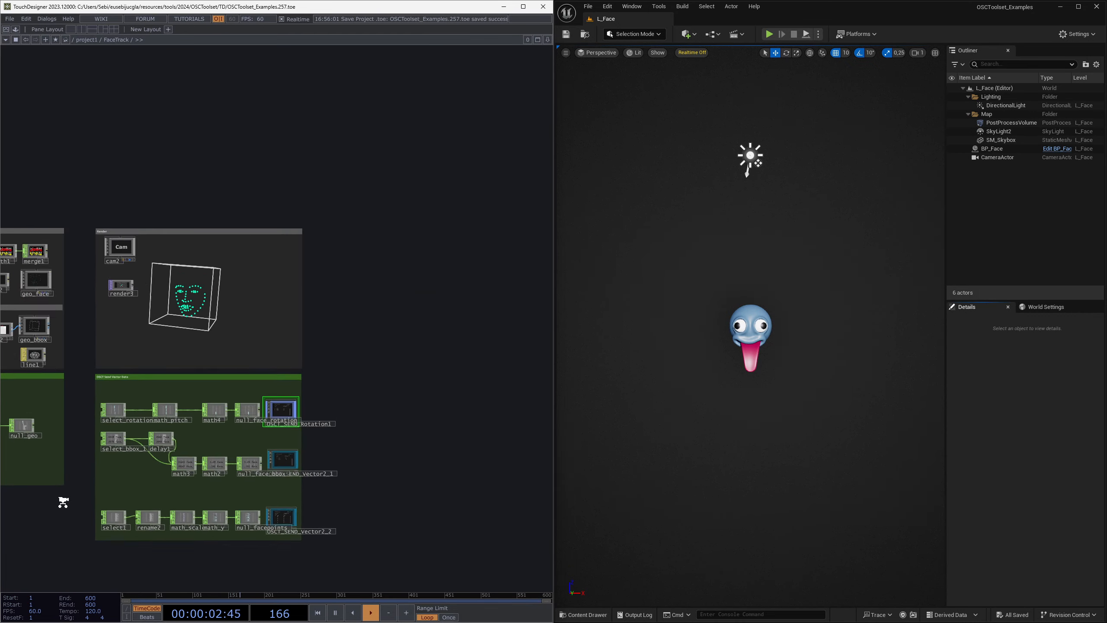
# - Examine the FaceTrack network's video input, facetrack operator, Point Data section and Bounding Box section
pyautogui.moveTo(64, 502); pyautogui.dragTo(412, 454)
pyautogui.scroll(3, 168, 323)
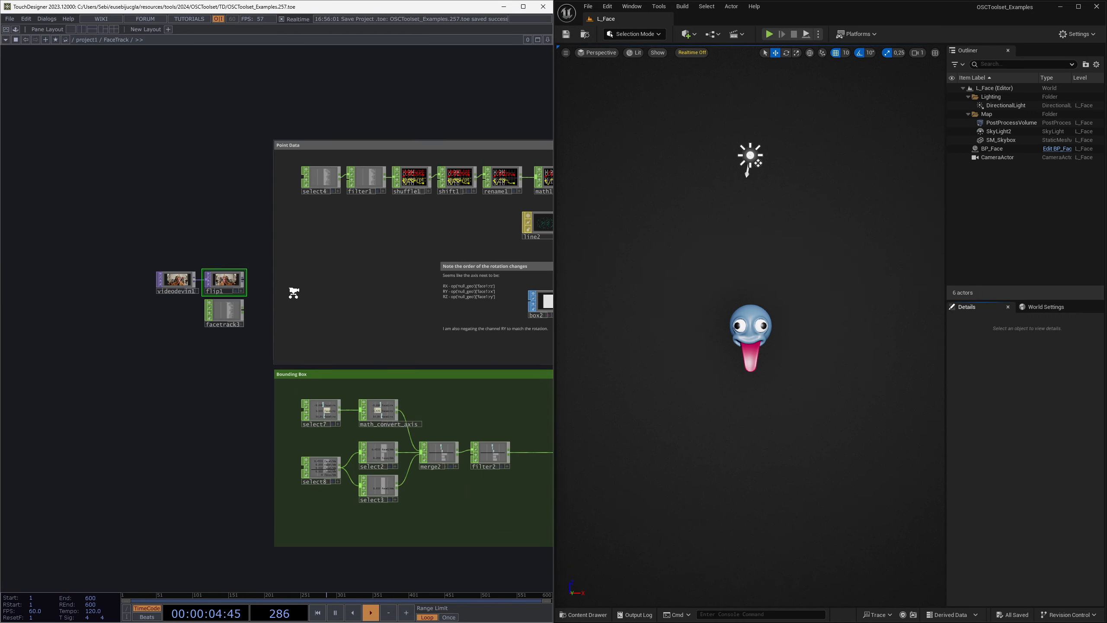
pyautogui.scroll(3, 293, 294)
pyautogui.scroll(-2, 286, 295)
pyautogui.click(194, 321)
pyautogui.moveTo(198, 350); pyautogui.dragTo(137, 327)
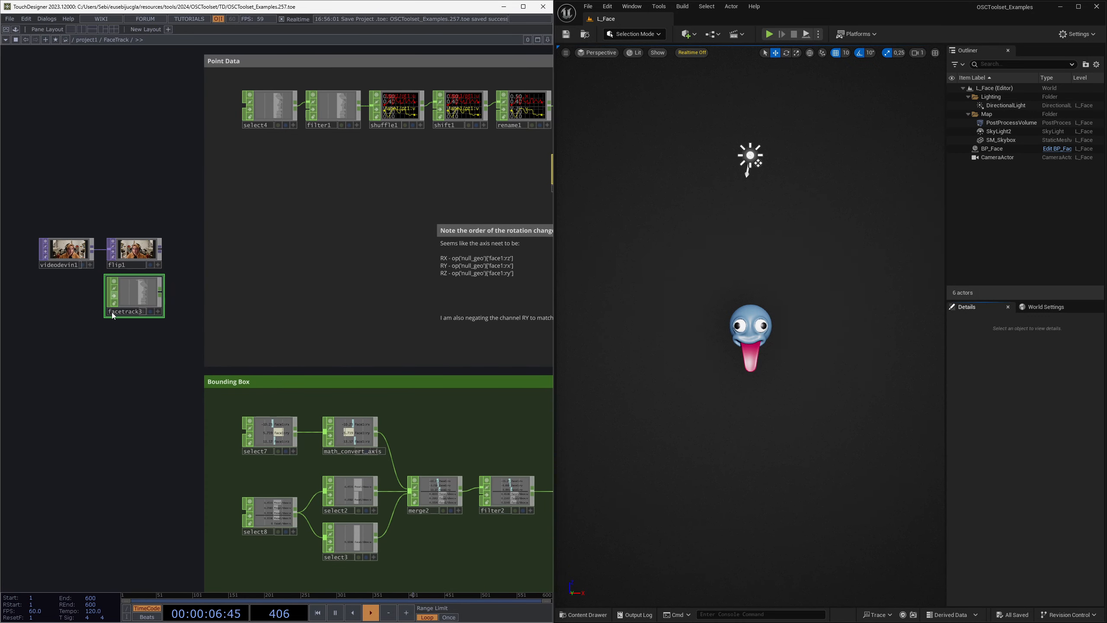
pyautogui.moveTo(128, 404); pyautogui.dragTo(59, 373)
pyautogui.scroll(-5, 317, 388)
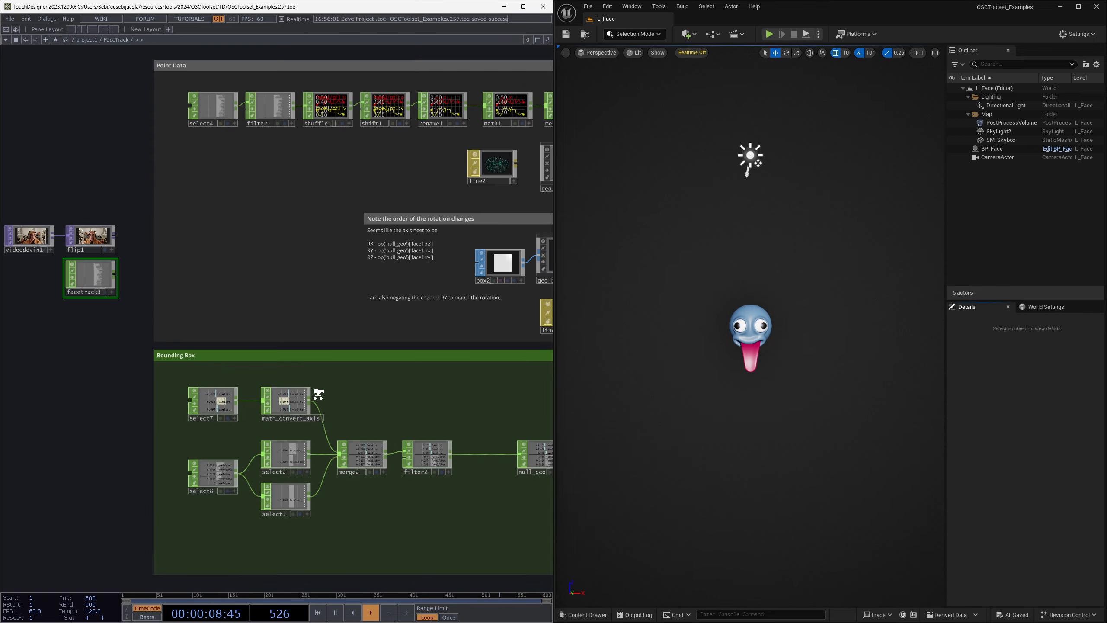
pyautogui.moveTo(467, 524); pyautogui.dragTo(274, 493)
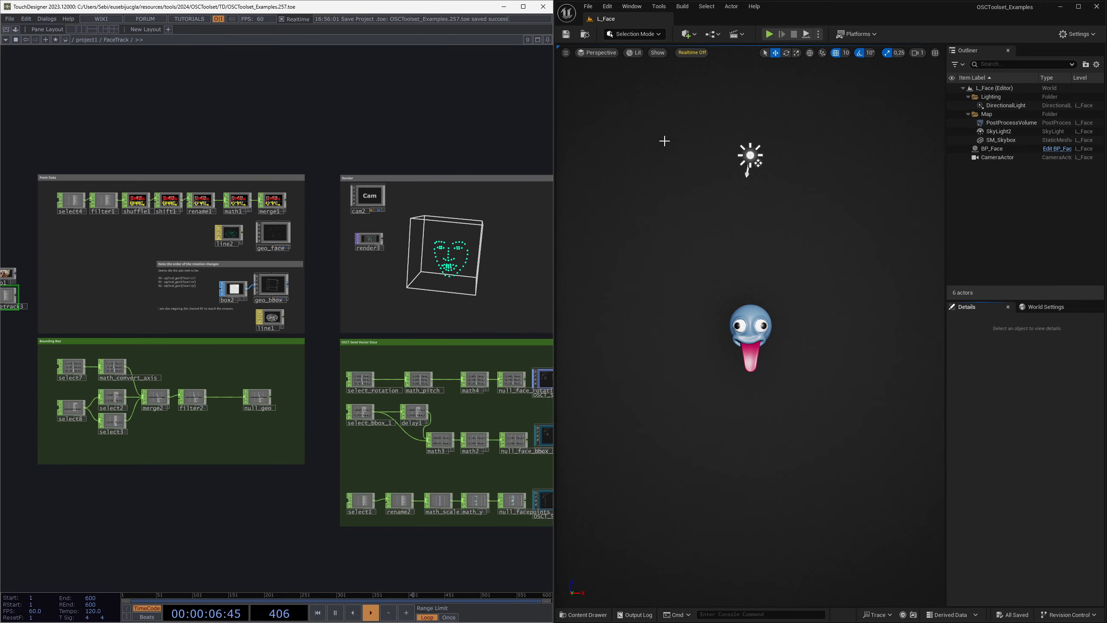
# - Examine the Render section's face preview and the OSCT Send Vector Data chains in the FaceTrack network
pyautogui.moveTo(414, 125); pyautogui.dragTo(324, 111)
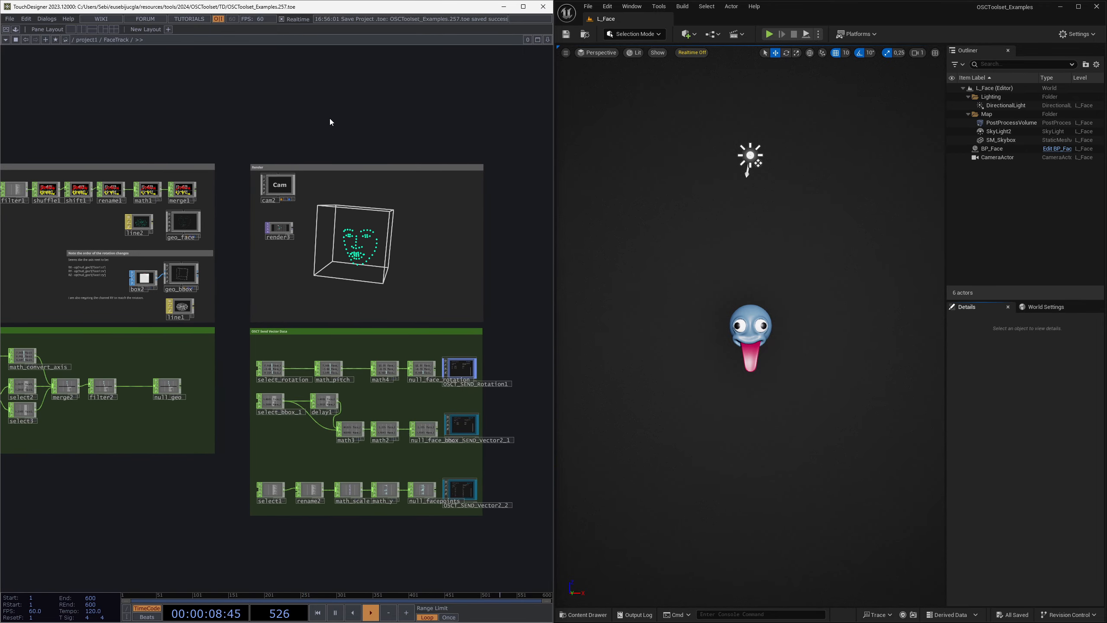
pyautogui.moveTo(503, 243); pyautogui.dragTo(485, 234)
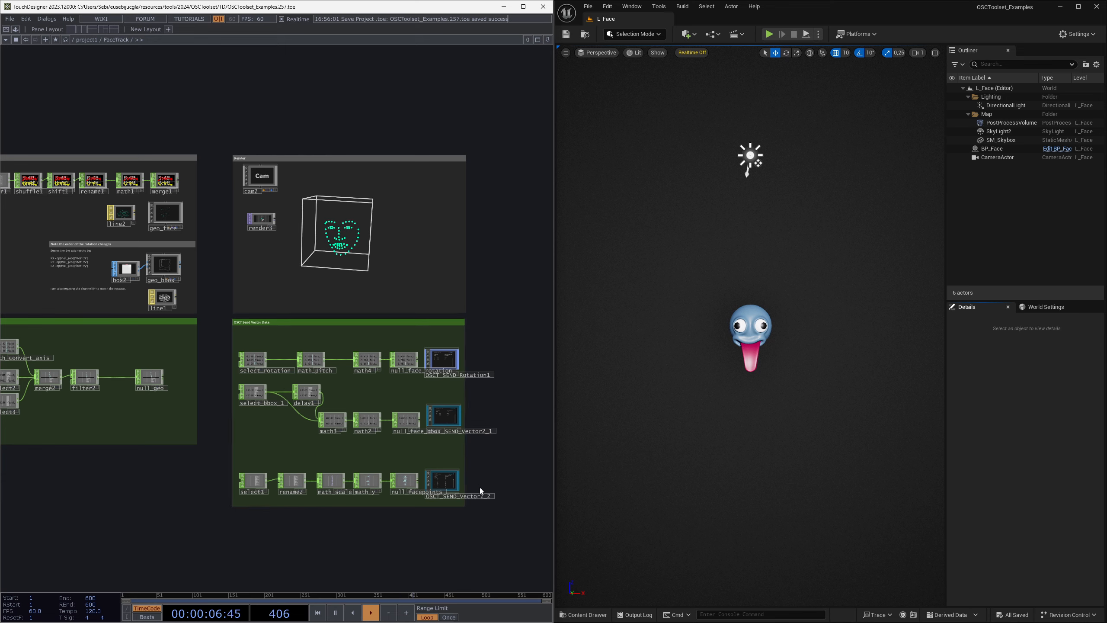
pyautogui.moveTo(499, 515)
pyautogui.mouseDown()
pyautogui.moveTo(217, 313)
pyautogui.moveTo(498, 527)
pyautogui.mouseUp()
pyautogui.click(477, 287)
pyautogui.scroll(5, 317, 222)
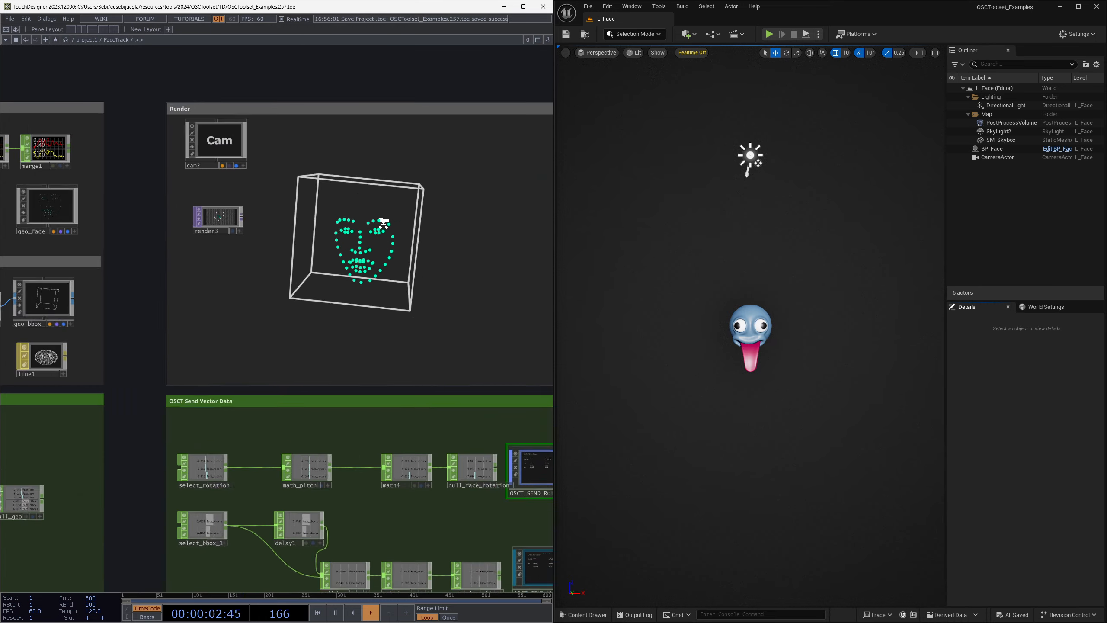
pyautogui.moveTo(452, 366); pyautogui.dragTo(391, 367)
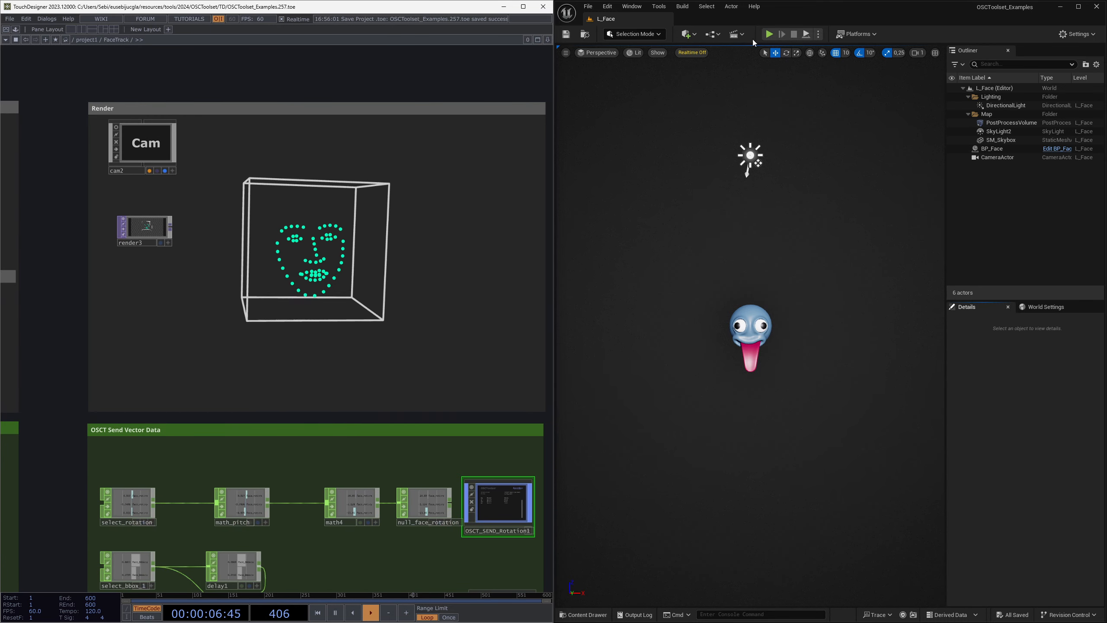
# - Play the L_Face level in Unreal Engine and inspect the rotation, bounding box and face point senders in TouchDesigner
pyautogui.click(770, 35)
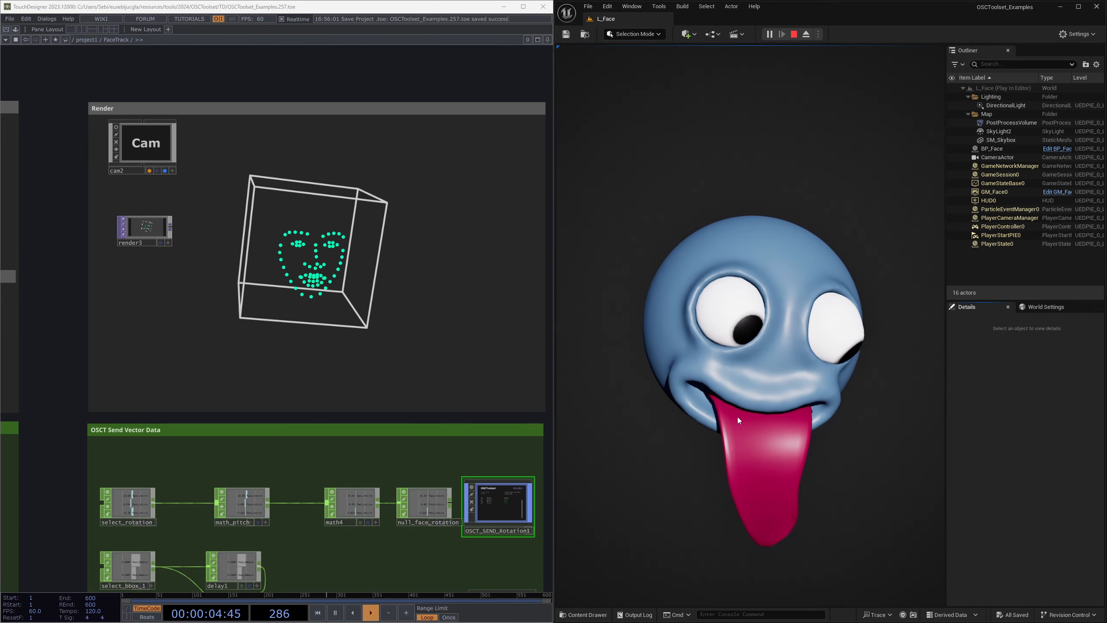
pyautogui.scroll(10, 401, 404)
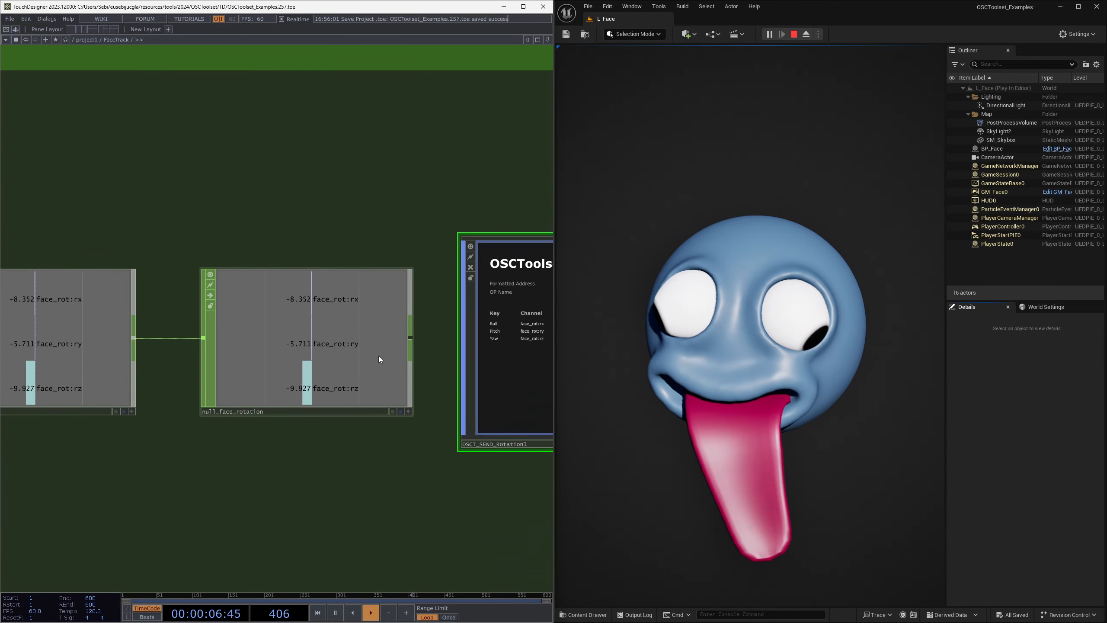
pyautogui.scroll(-5, 402, 441)
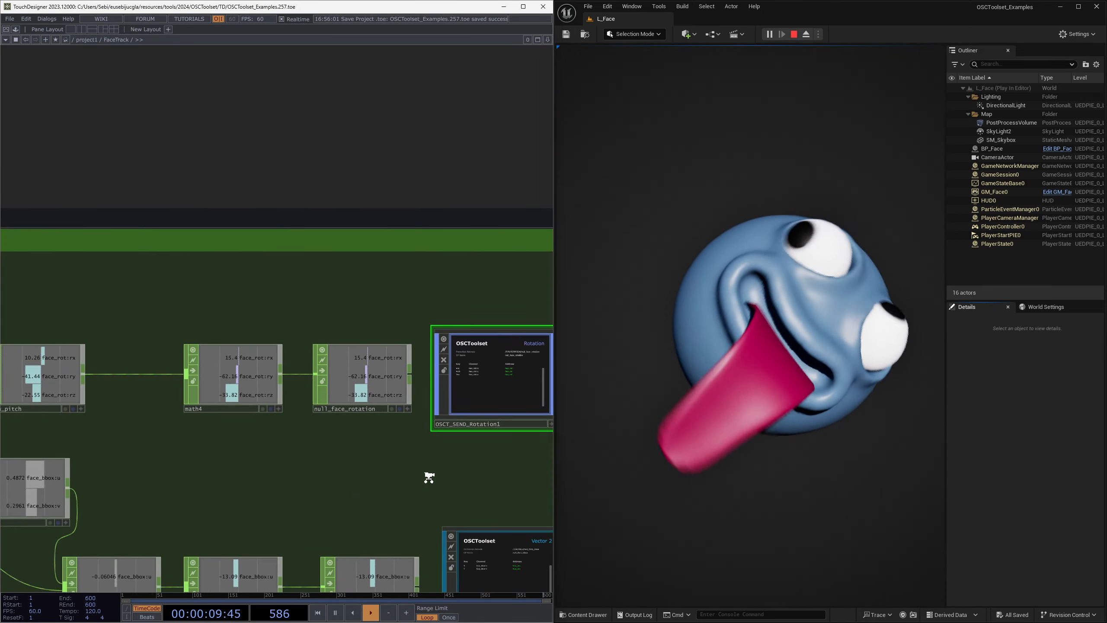
pyautogui.moveTo(426, 477); pyautogui.dragTo(400, 285)
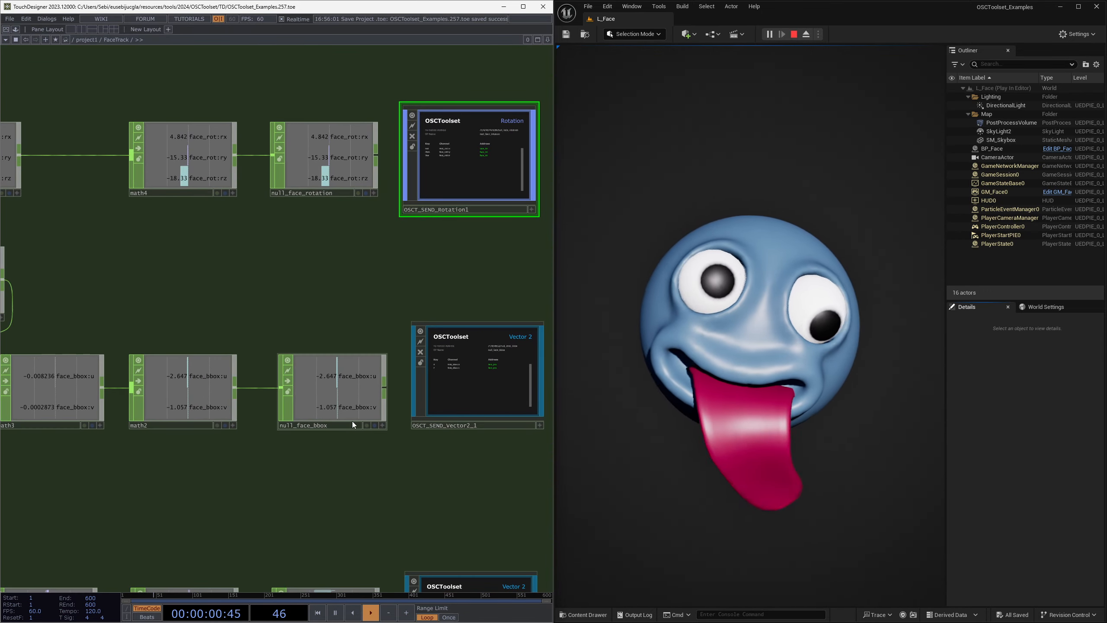
pyautogui.moveTo(382, 430); pyautogui.dragTo(368, 307)
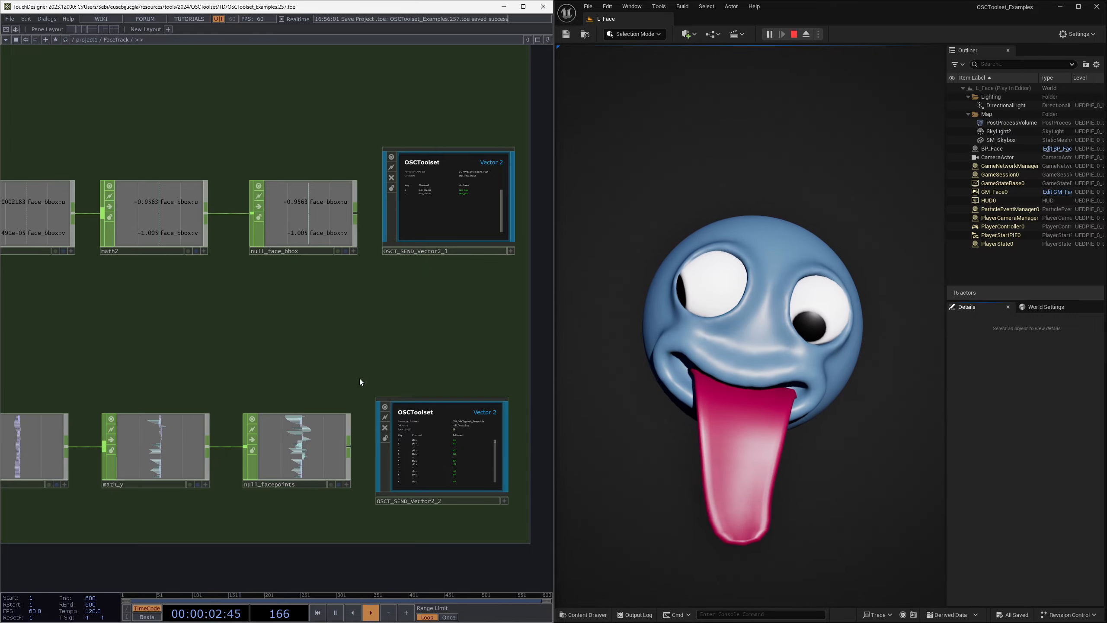
# - Focus the running L_Face level in Unreal Engine, try its input, and end the play session
pyautogui.click(627, 383)
pyautogui.press('space')
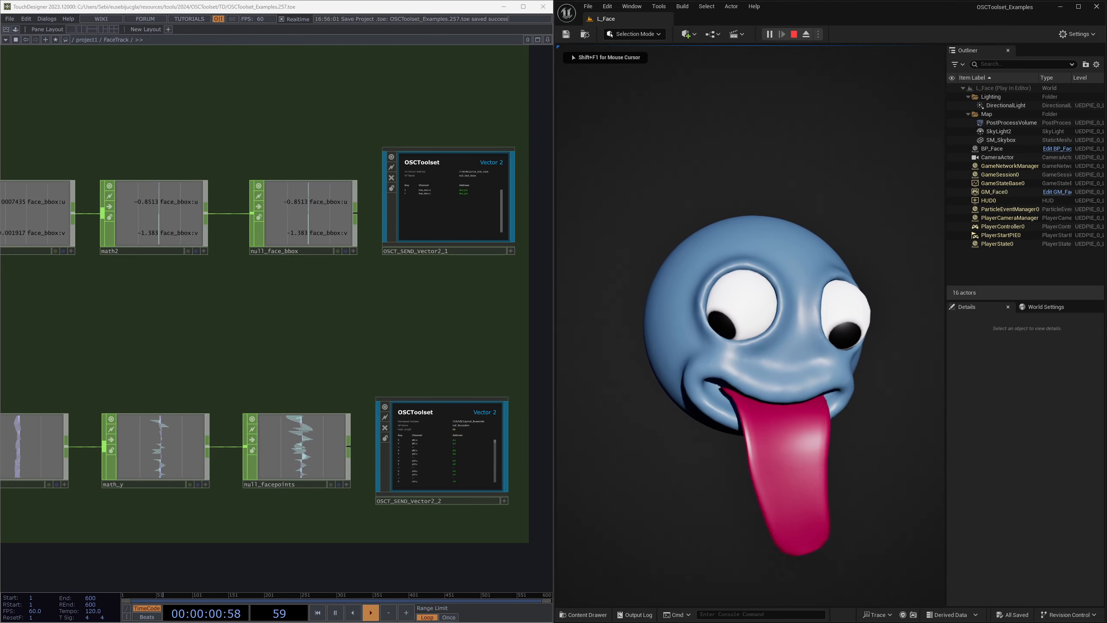
pyautogui.press('Escape')
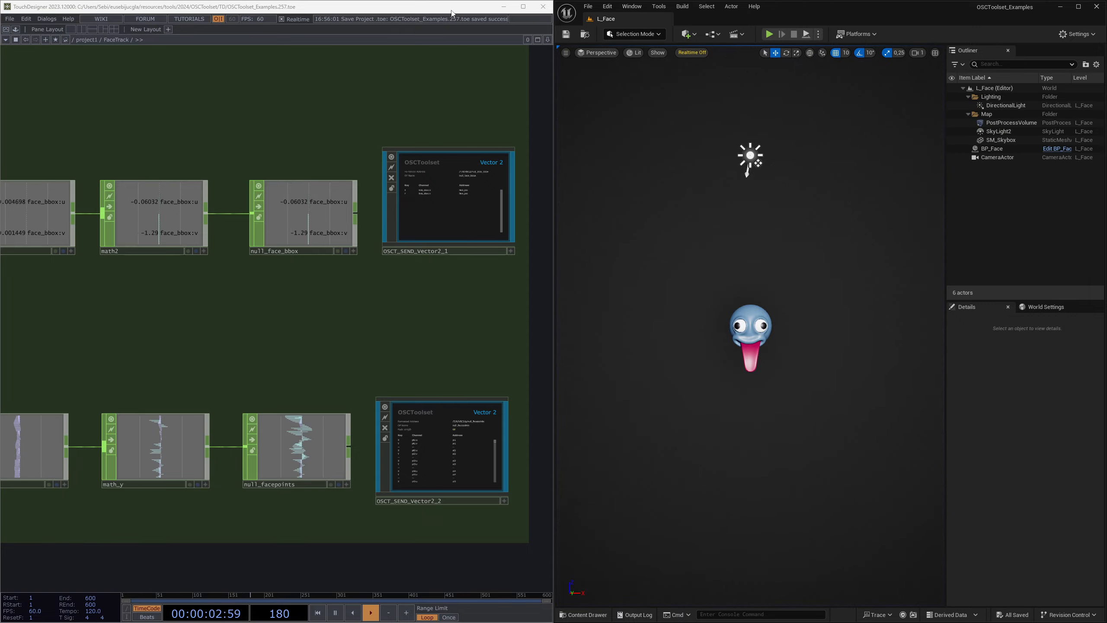
# - Enlarge the TouchDesigner window to fill the screen and fit the whole FaceTrack network in view
pyautogui.moveTo(451, 7); pyautogui.dragTo(843, 3)
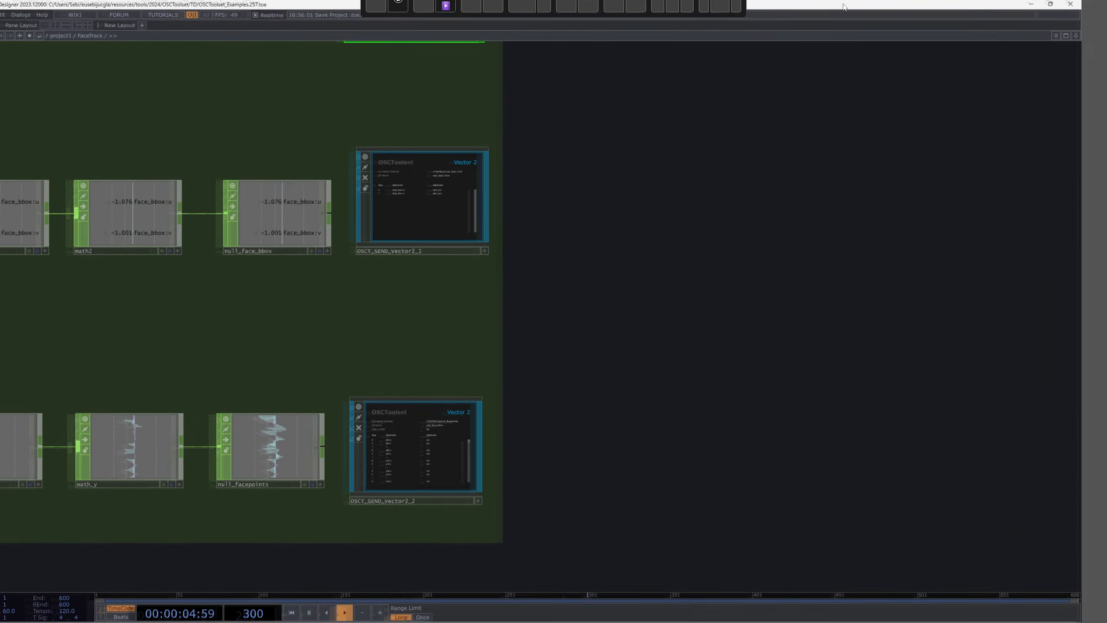
pyautogui.scroll(-5, 624, 234)
pyautogui.scroll(-3, 624, 234)
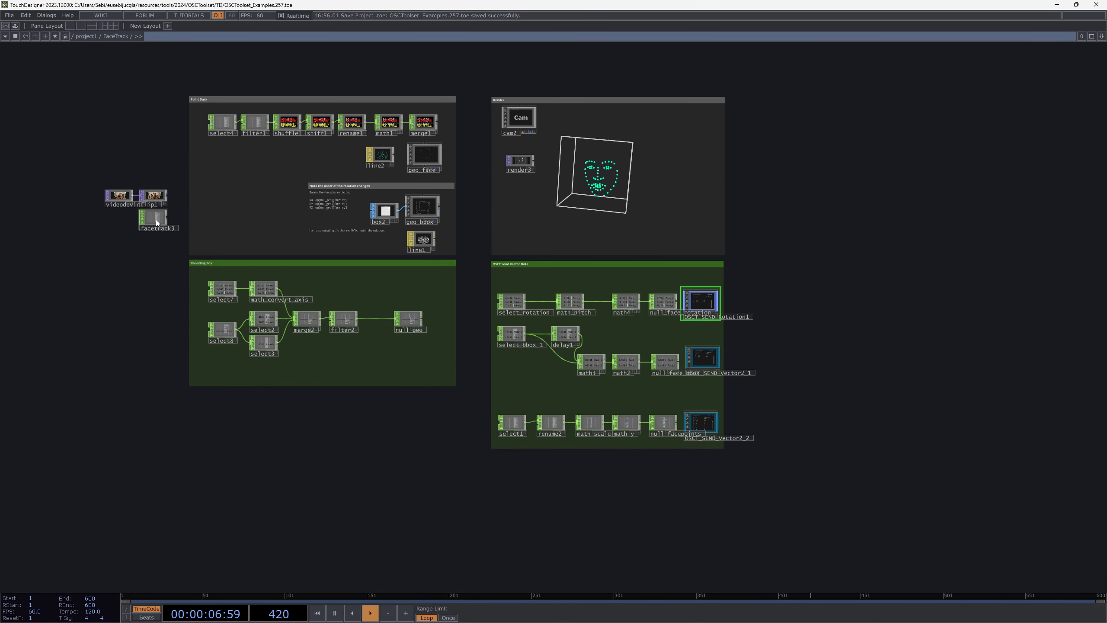
# - Find the Face Track CHOP by searching for "face" and place one below the Bounding Box section
pyautogui.click(154, 219)
pyautogui.press('Tab')
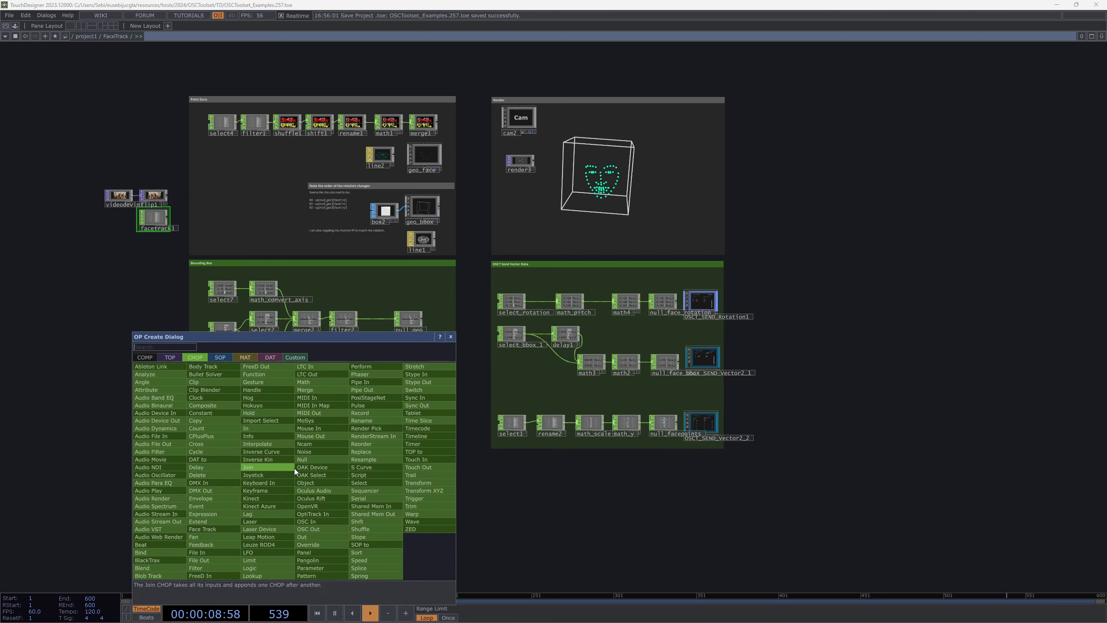
pyautogui.write('face')
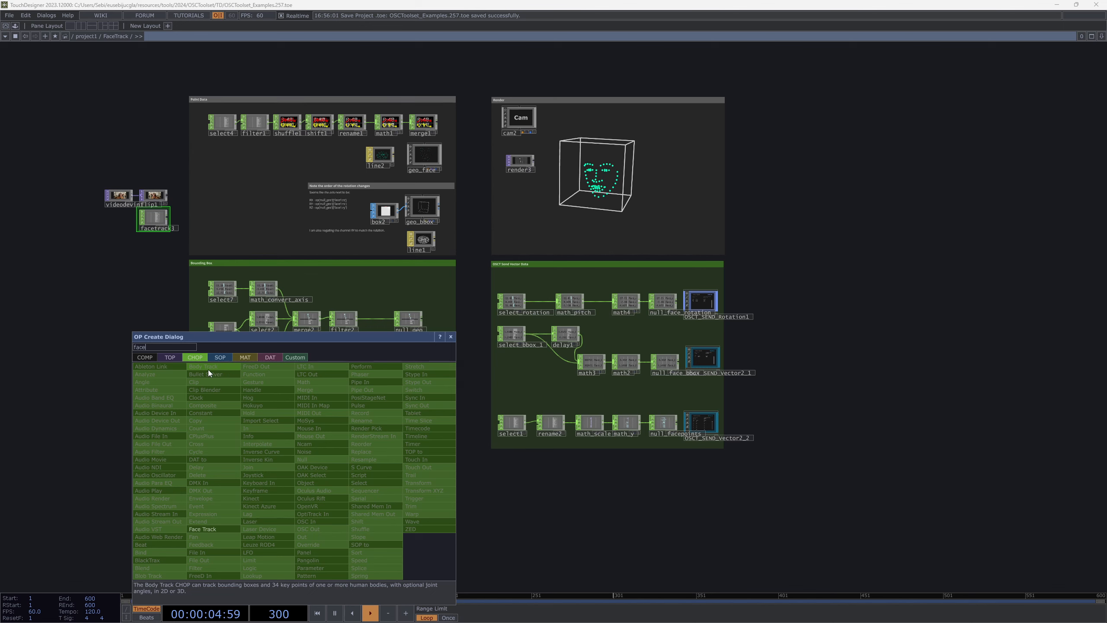
pyautogui.moveTo(278, 337); pyautogui.dragTo(335, 244)
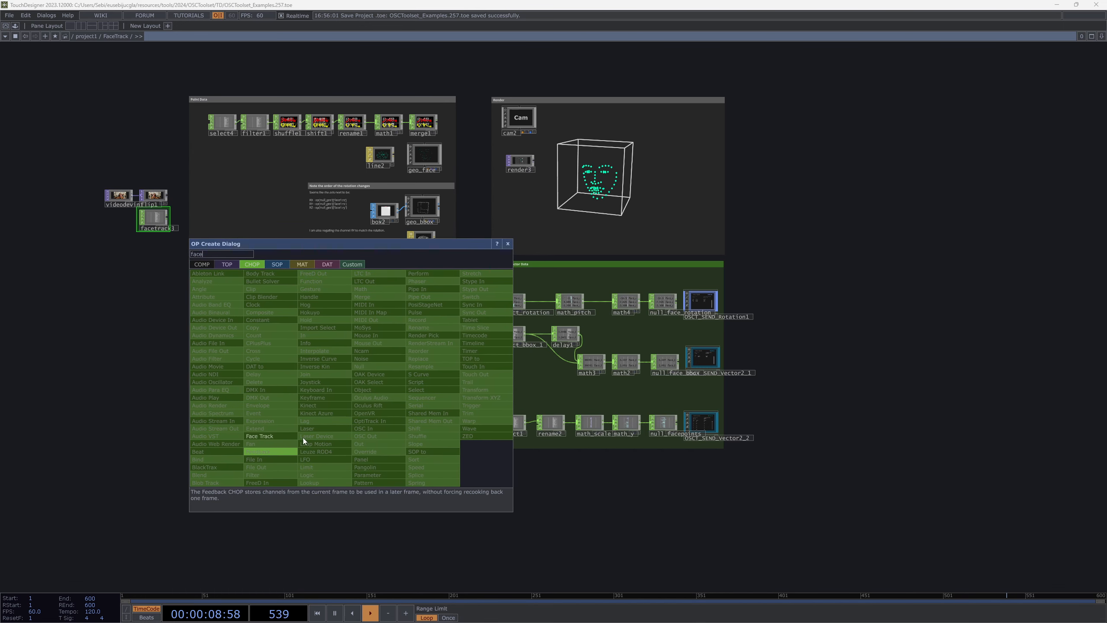
pyautogui.click(267, 434)
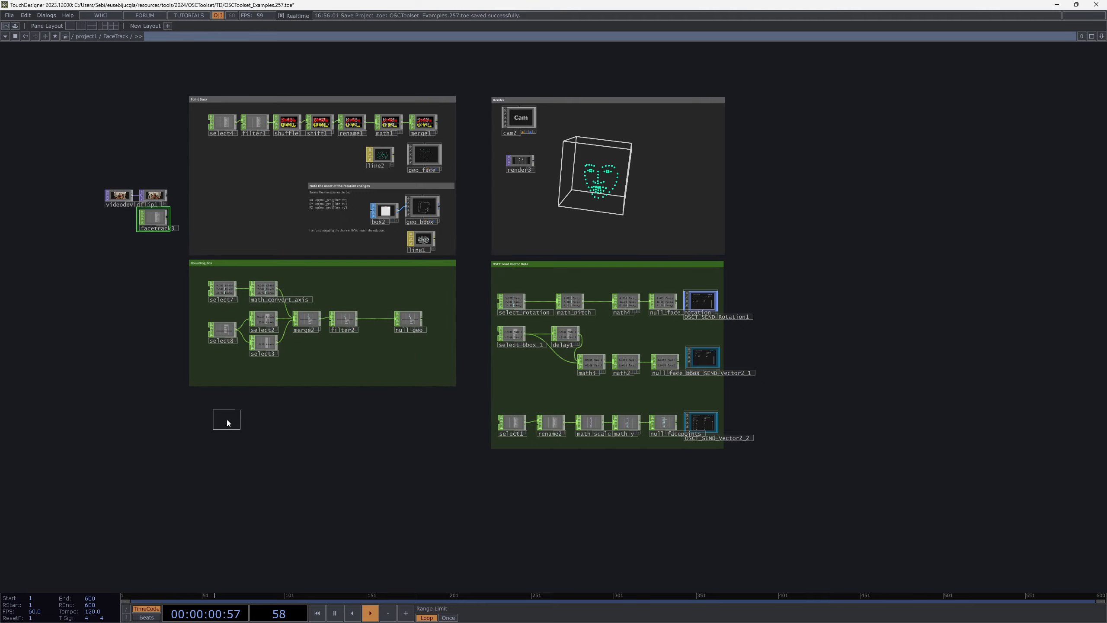
pyautogui.click(227, 422)
# - Delete the Face Track CHOP just placed below the Bounding Box section
pyautogui.scroll(6, 201, 416)
pyautogui.rightClick(263, 425)
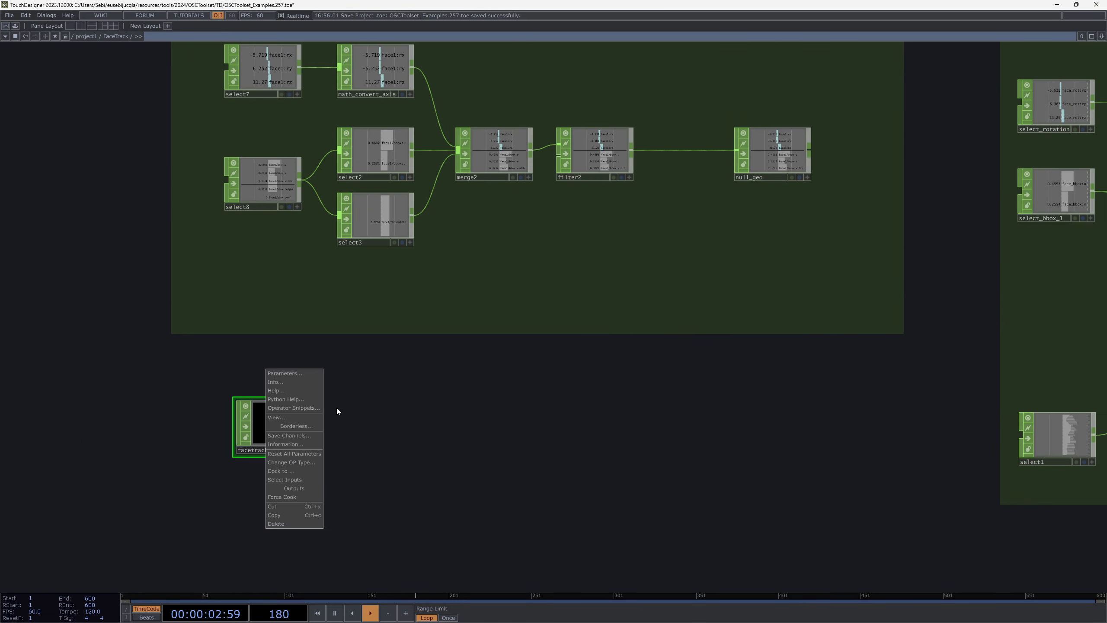
pyautogui.click(378, 401)
pyautogui.press('Delete')
# - Examine the face point channels in the select4 and filter1 operators of the Point Data section
pyautogui.scroll(-8, 279, 436)
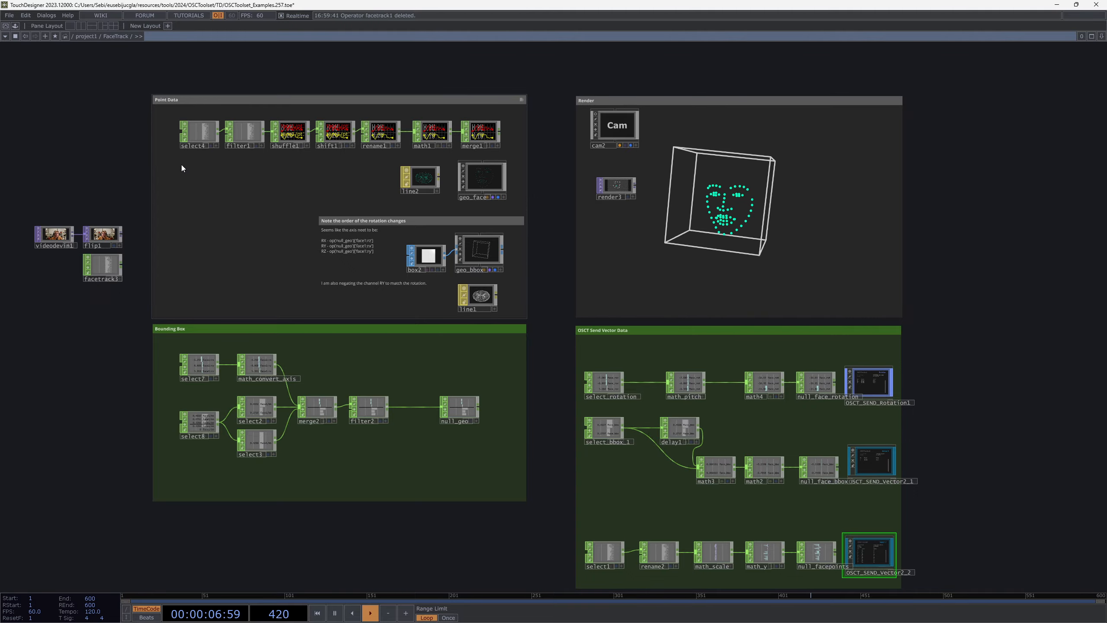
pyautogui.scroll(10, 195, 140)
pyautogui.scroll(5, 221, 153)
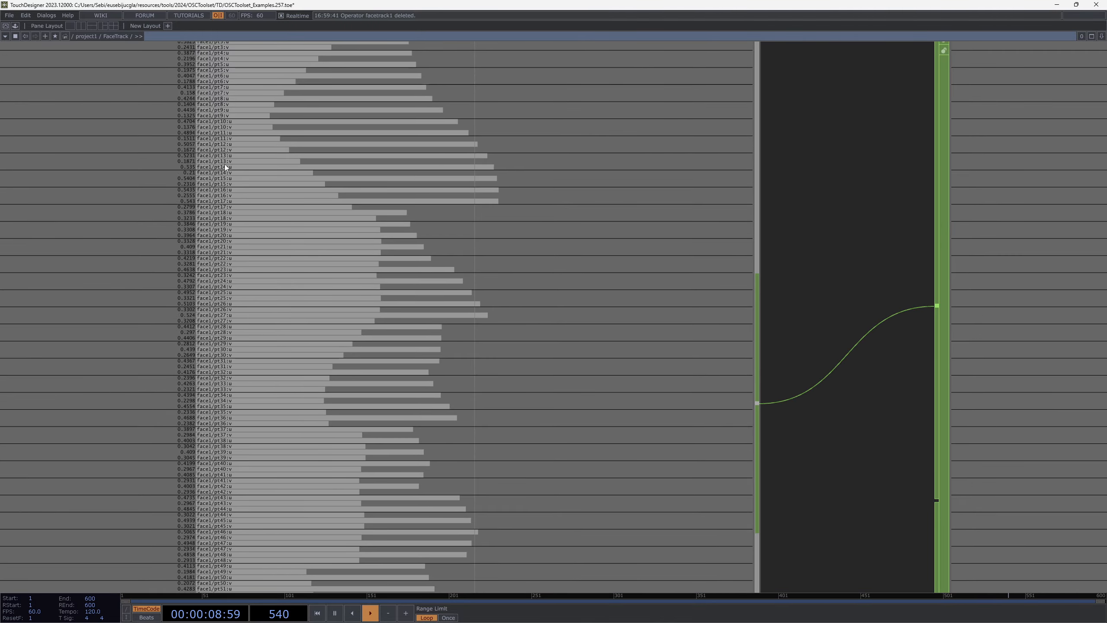
pyautogui.scroll(-2, 225, 165)
pyautogui.scroll(-8, 225, 164)
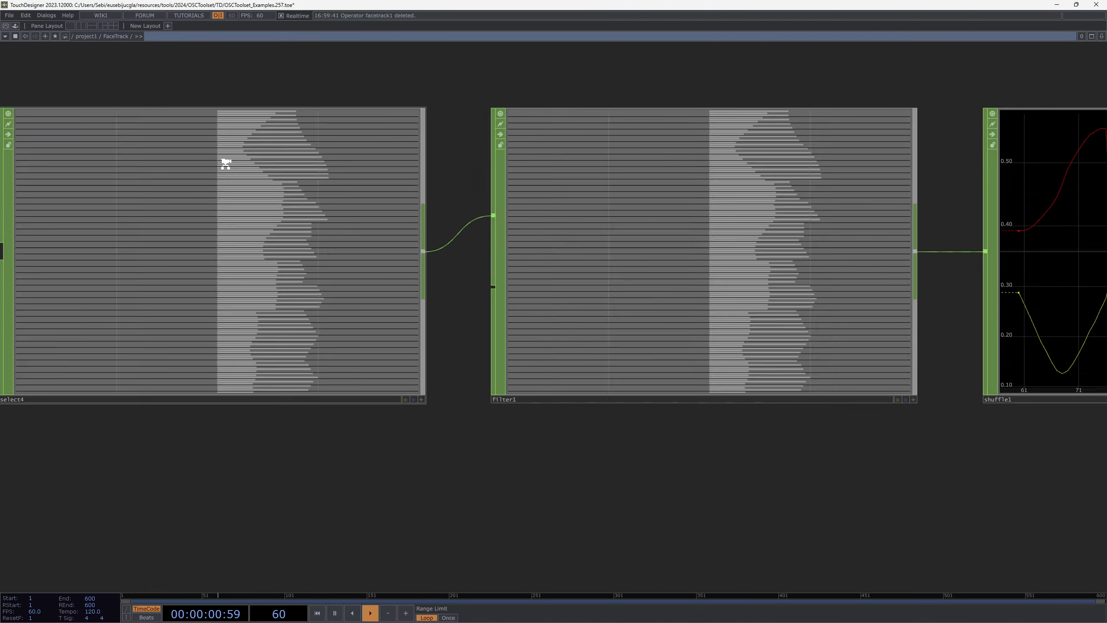
pyautogui.scroll(-6, 393, 301)
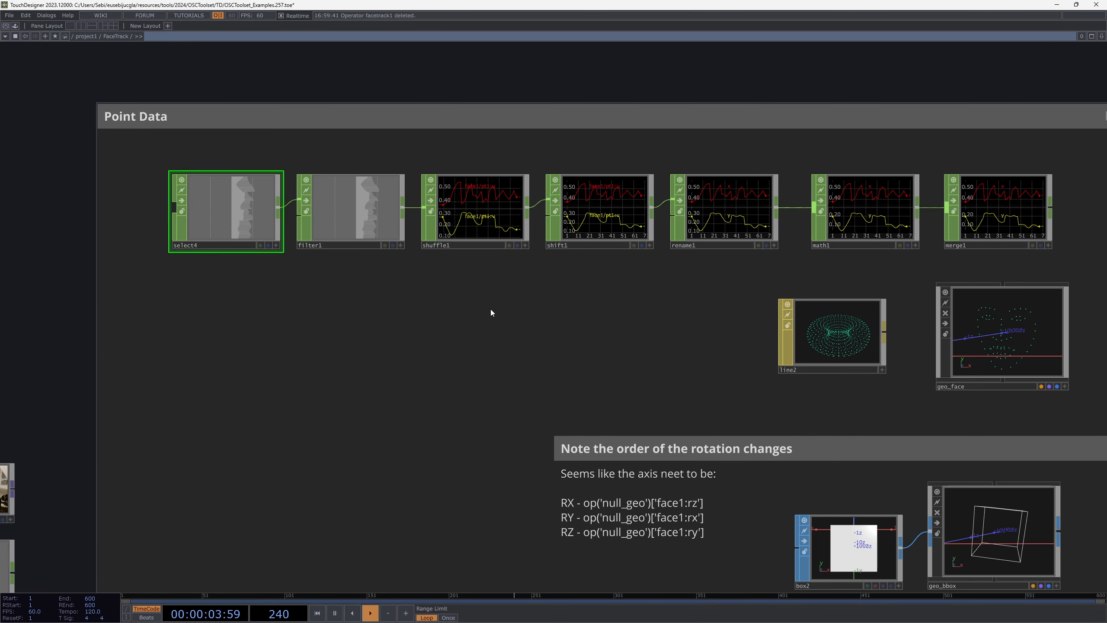
# - Follow the Point Data chain from select4 to merge1 and inspect the face points displayed in geo_face
pyautogui.moveTo(490, 308); pyautogui.dragTo(375, 270)
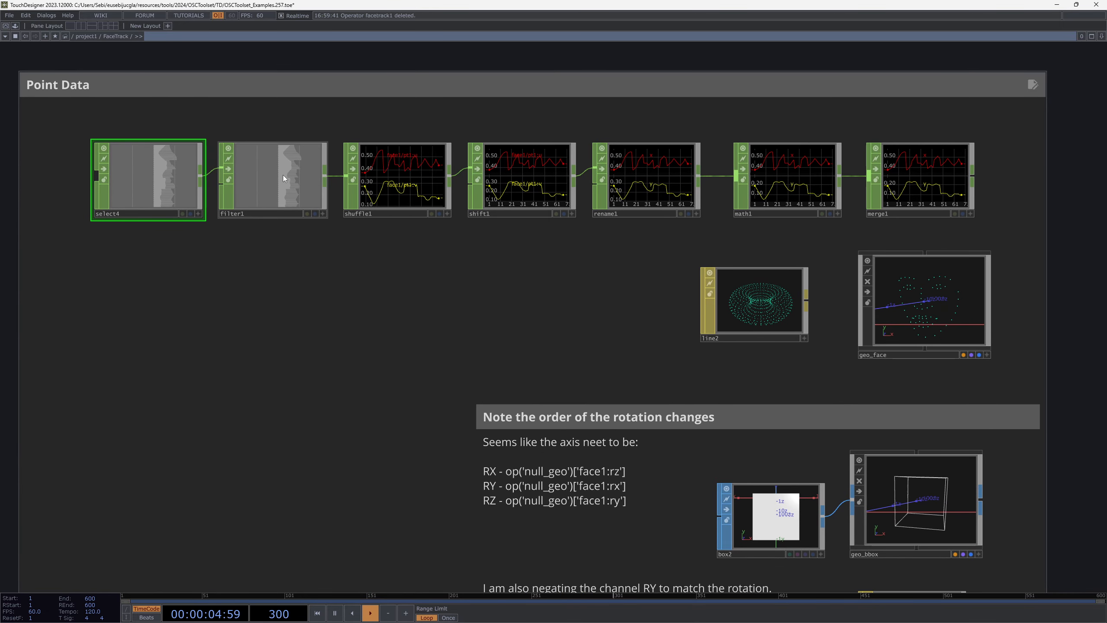
pyautogui.moveTo(959, 388); pyautogui.dragTo(758, 358)
pyautogui.scroll(6, 768, 284)
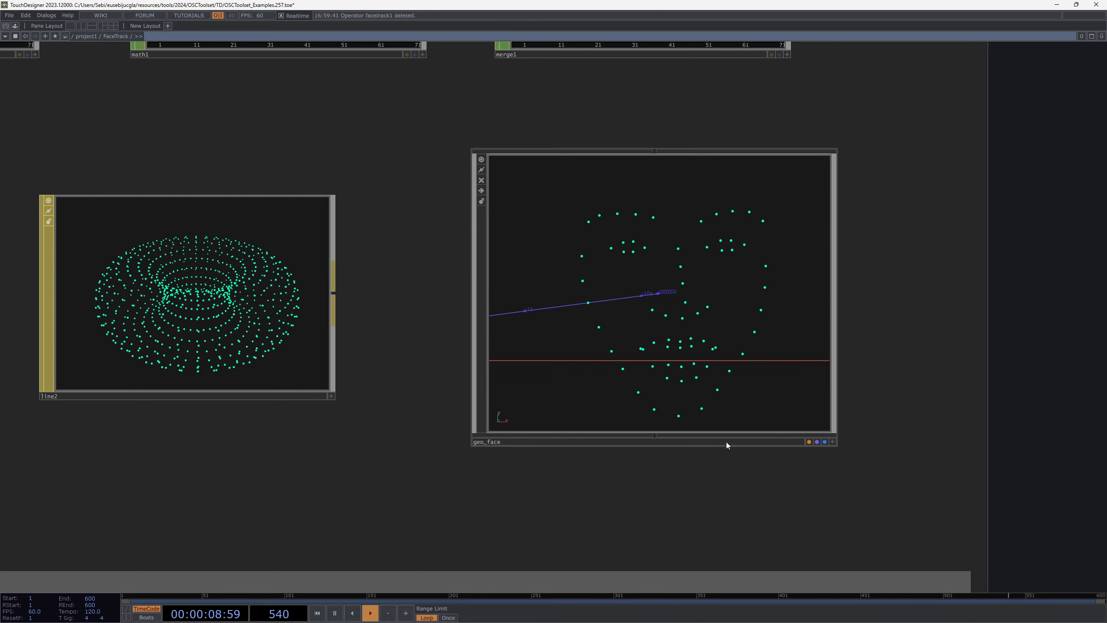
pyautogui.moveTo(744, 454); pyautogui.dragTo(710, 456)
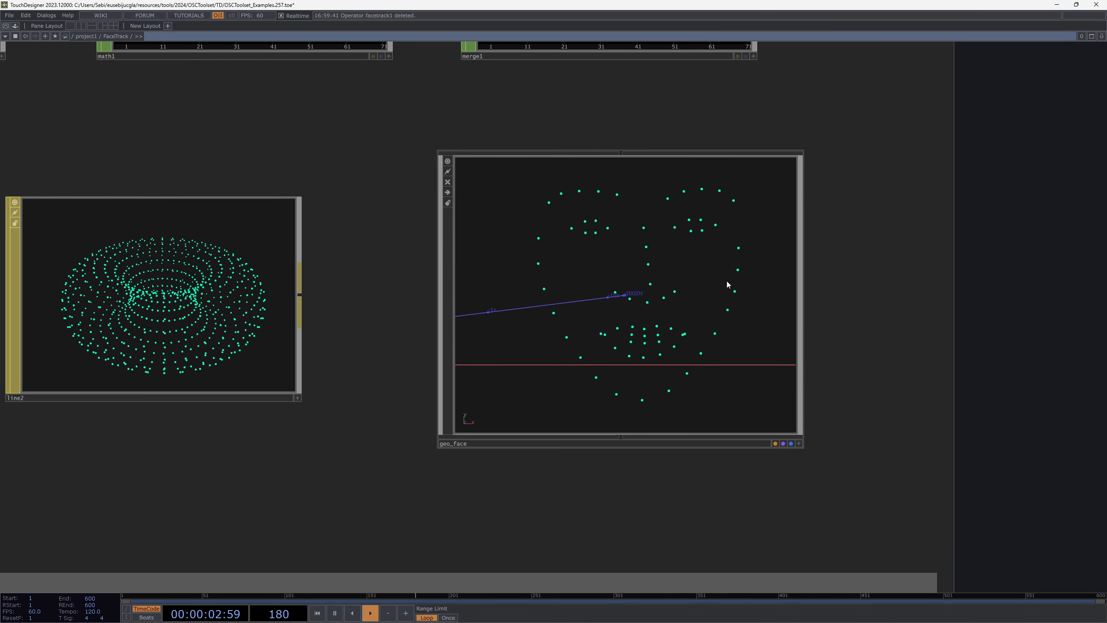
pyautogui.moveTo(892, 312); pyautogui.dragTo(776, 316)
pyautogui.scroll(6, 569, 312)
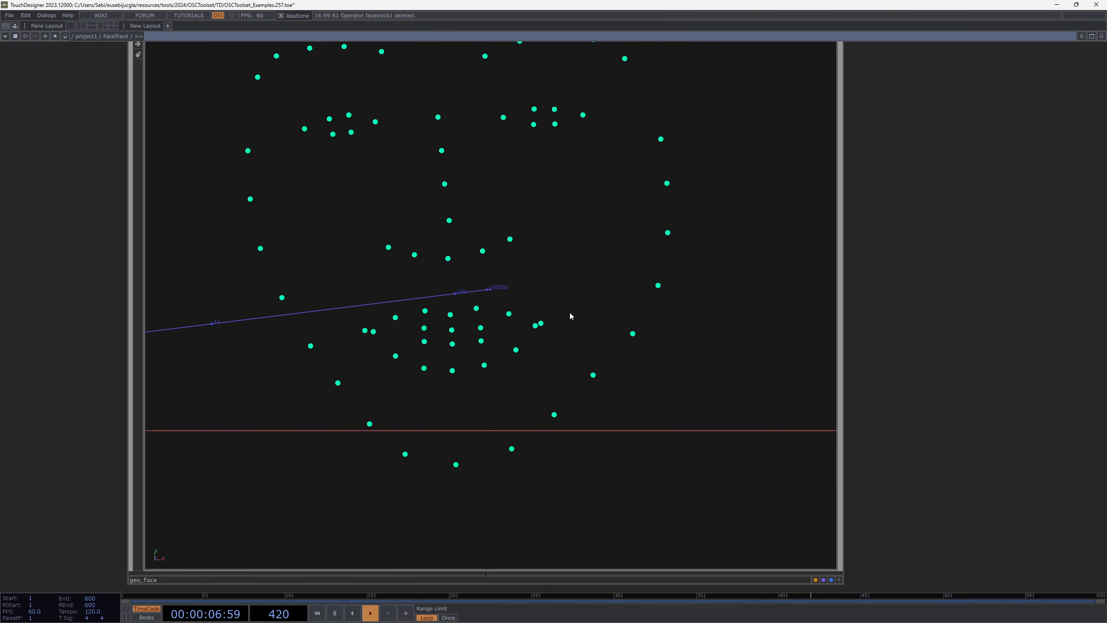
# - Read the note on the rotation order and inspect the box2, geo_bbox and line1 operators beside it
pyautogui.scroll(-1, 569, 312)
pyautogui.scroll(-8, 572, 313)
pyautogui.moveTo(588, 396); pyautogui.dragTo(625, 267)
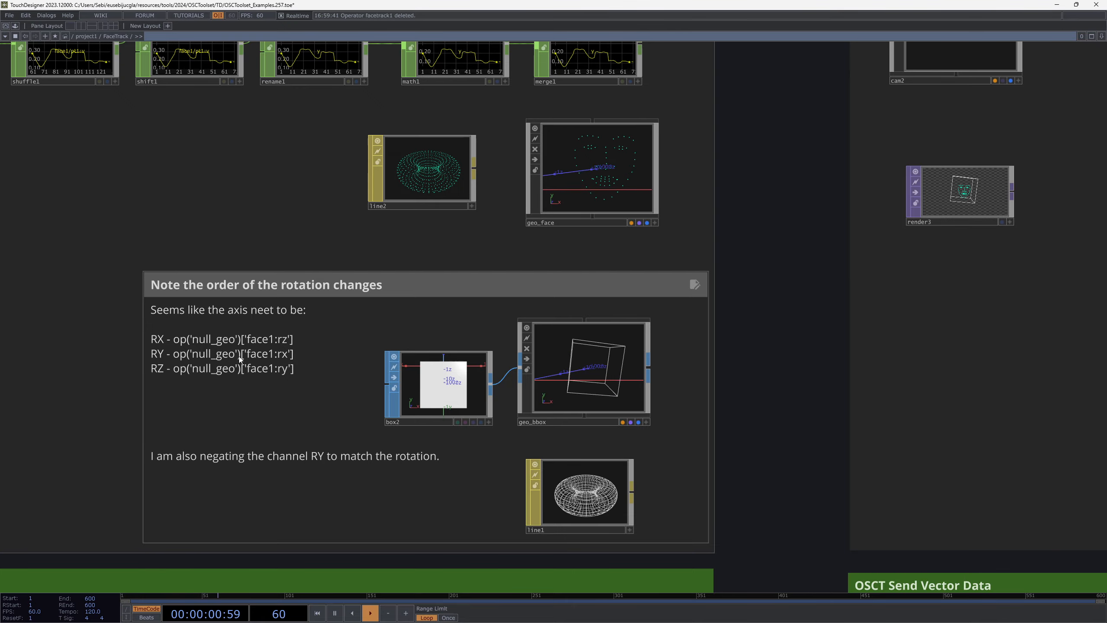
pyautogui.moveTo(130, 353); pyautogui.dragTo(237, 287)
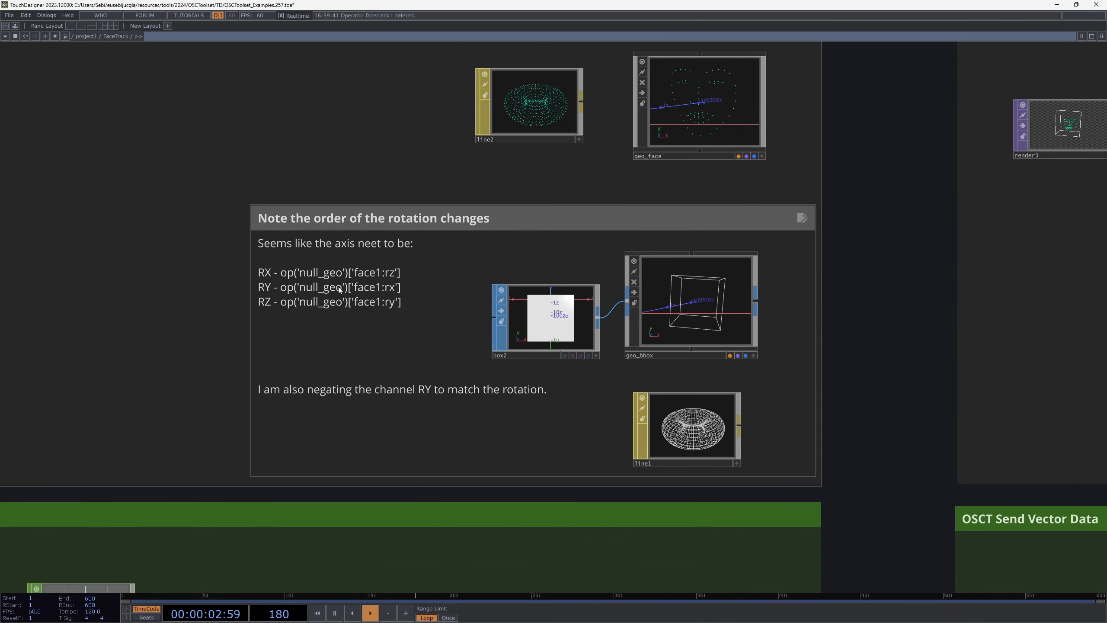
pyautogui.moveTo(799, 348); pyautogui.dragTo(766, 273)
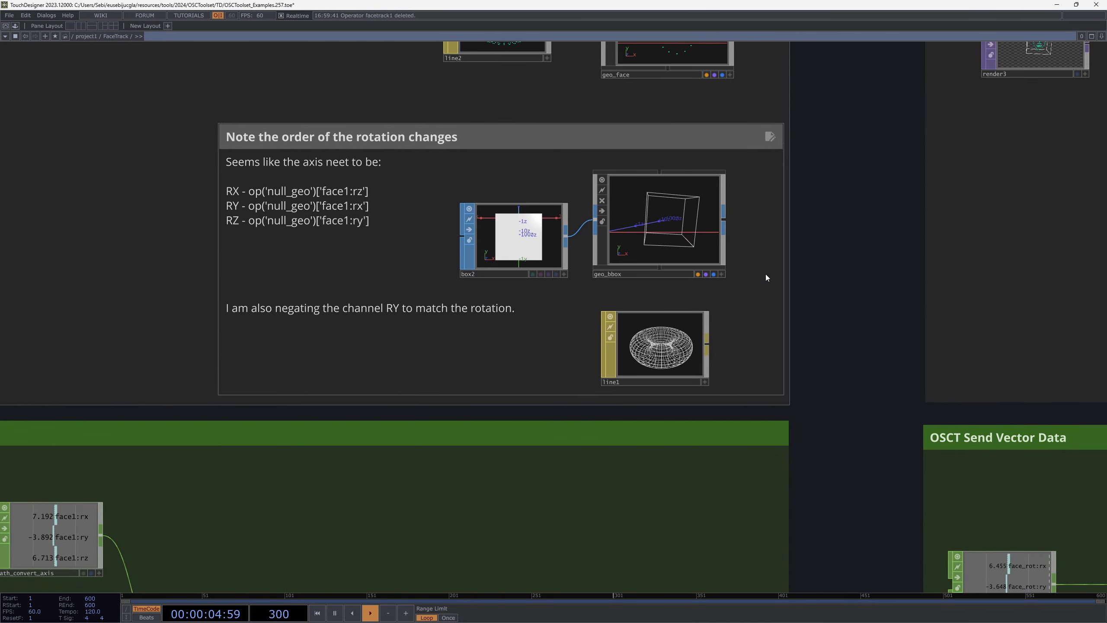
# - Examine the Bounding Box section's operator chain from select7 and select8 through merge2 and filter2 to null_geo
pyautogui.scroll(-3, 626, 469)
pyautogui.moveTo(623, 469); pyautogui.dragTo(597, 341)
pyautogui.moveTo(422, 371); pyautogui.dragTo(534, 298)
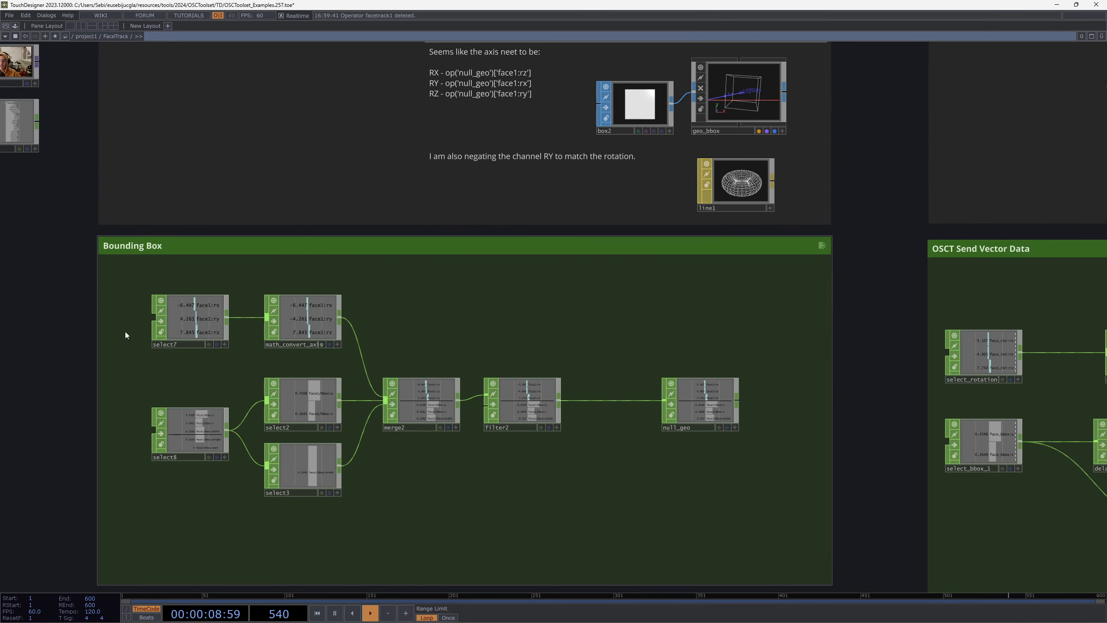
pyautogui.moveTo(186, 354); pyautogui.dragTo(158, 308)
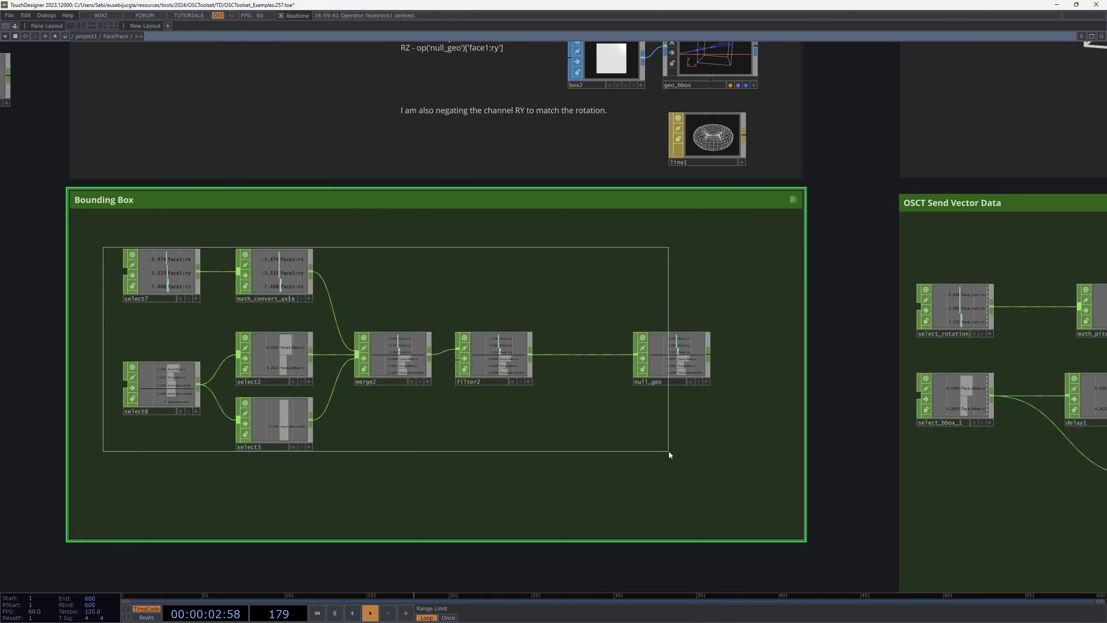
# - Display the reference links between operators and trace how the Point Data and Bounding Box sections connect to OSCT Send Vector Data
pyautogui.moveTo(669, 451); pyautogui.dragTo(224, 304, button='right')
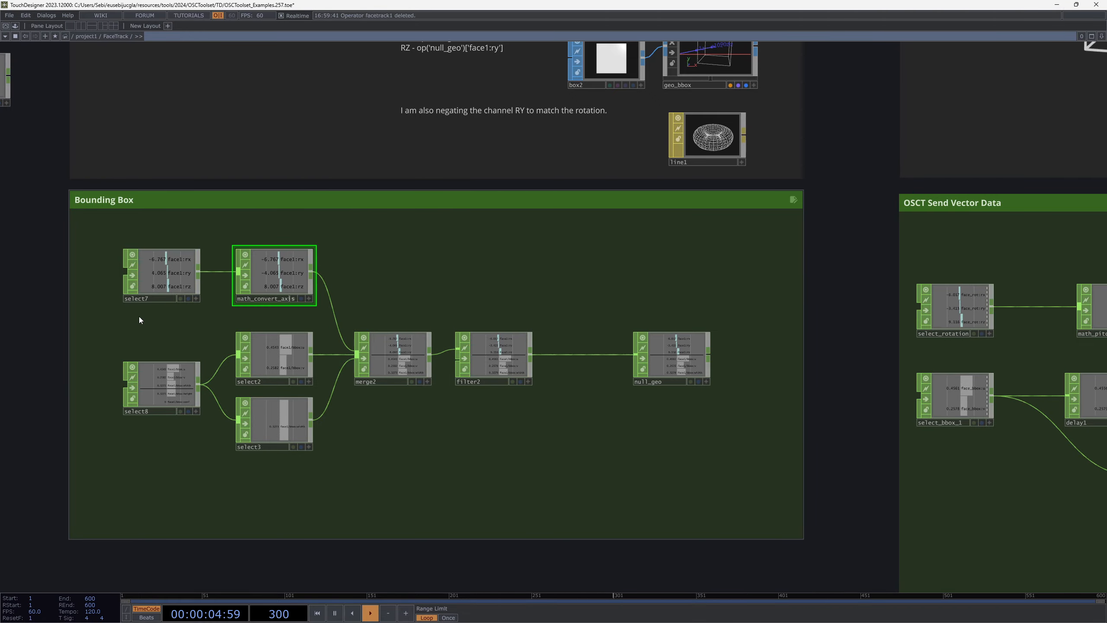
pyautogui.scroll(-4, 139, 317)
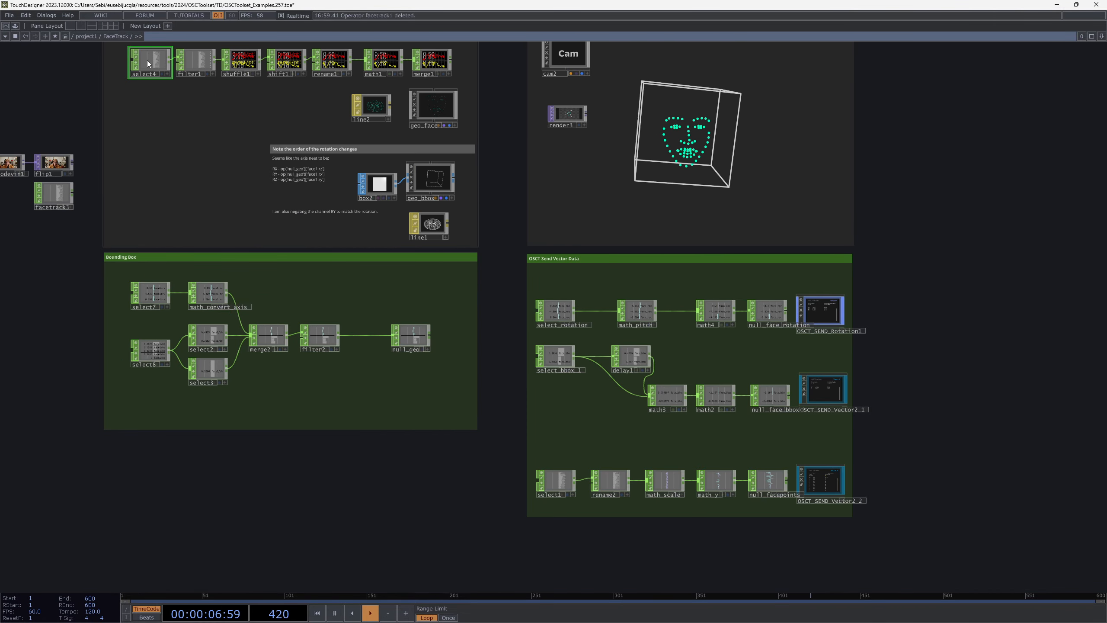
pyautogui.press('x')
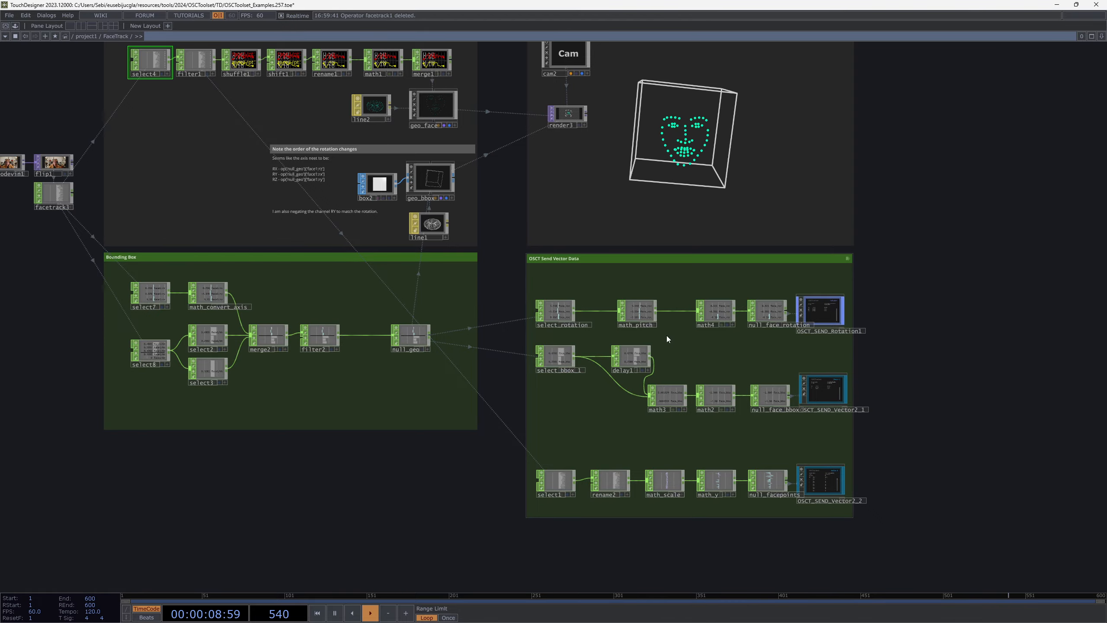
pyautogui.moveTo(489, 202); pyautogui.dragTo(501, 246)
pyautogui.scroll(6, 163, 373)
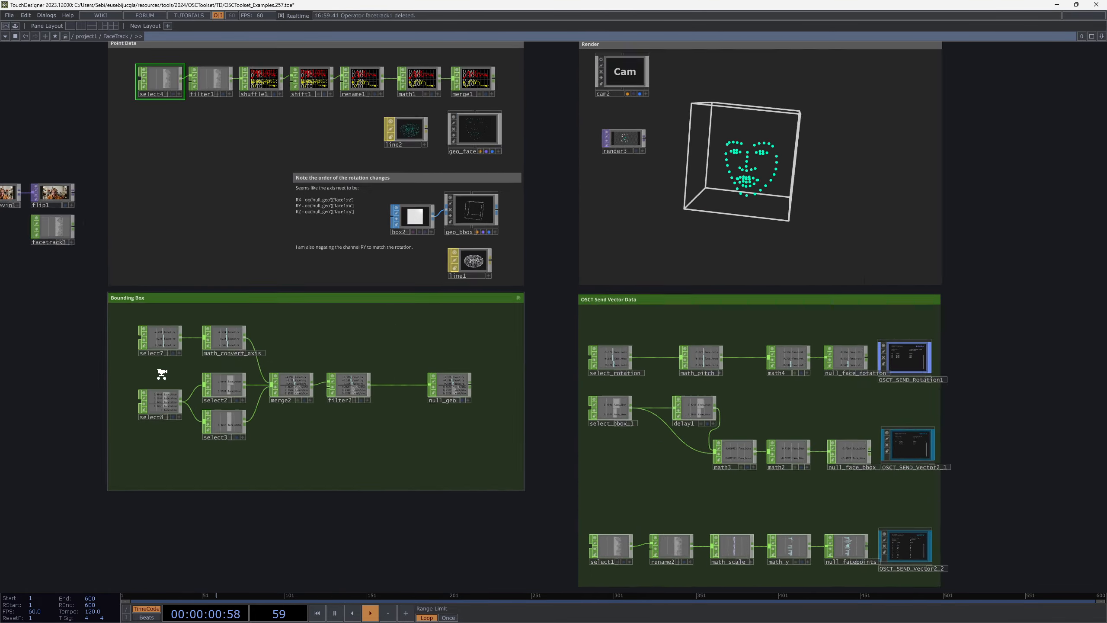
# - Examine select7's face rotation channels in its own viewer window and close that window
pyautogui.moveTo(206, 361); pyautogui.dragTo(246, 328)
pyautogui.click(251, 286)
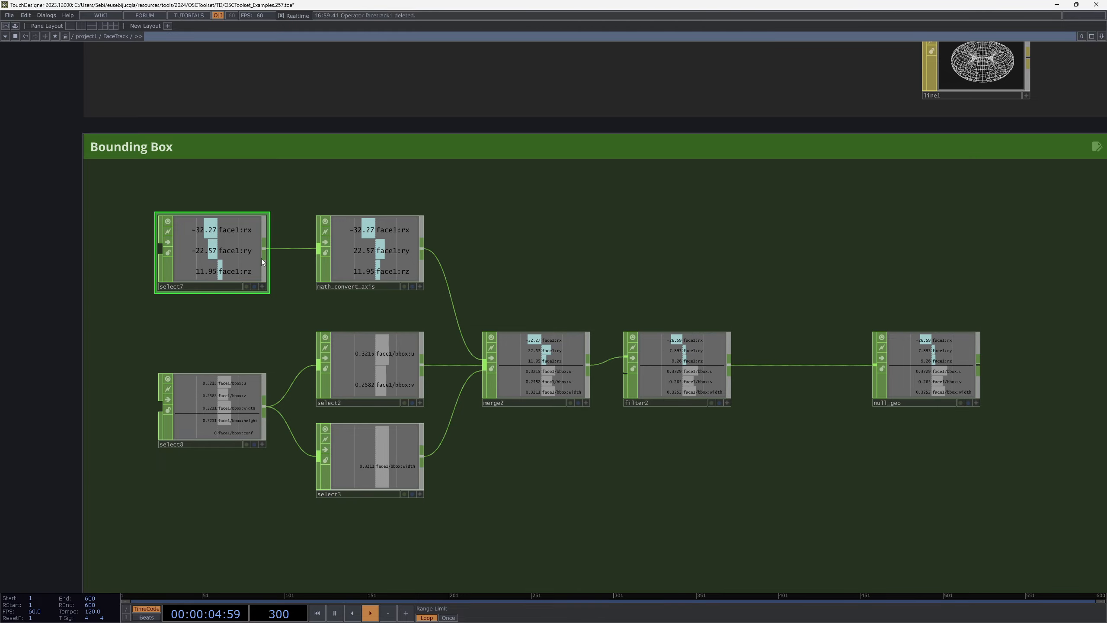
pyautogui.scroll(-3, 261, 258)
pyautogui.scroll(-3, 216, 265)
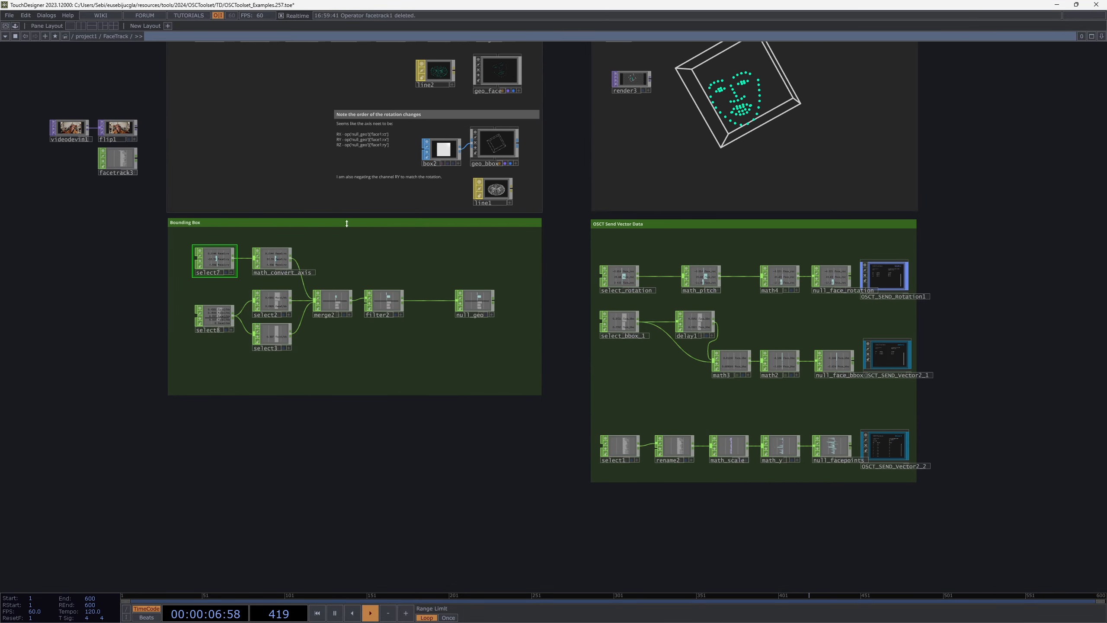
pyautogui.rightClick(216, 262)
pyautogui.click(225, 256)
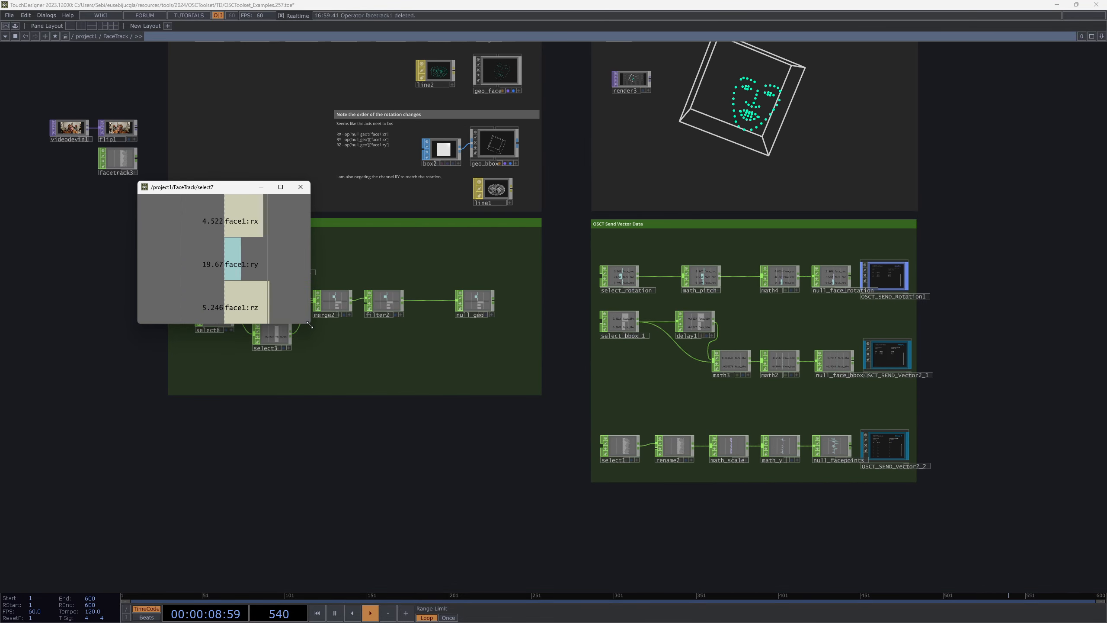
pyautogui.click(300, 187)
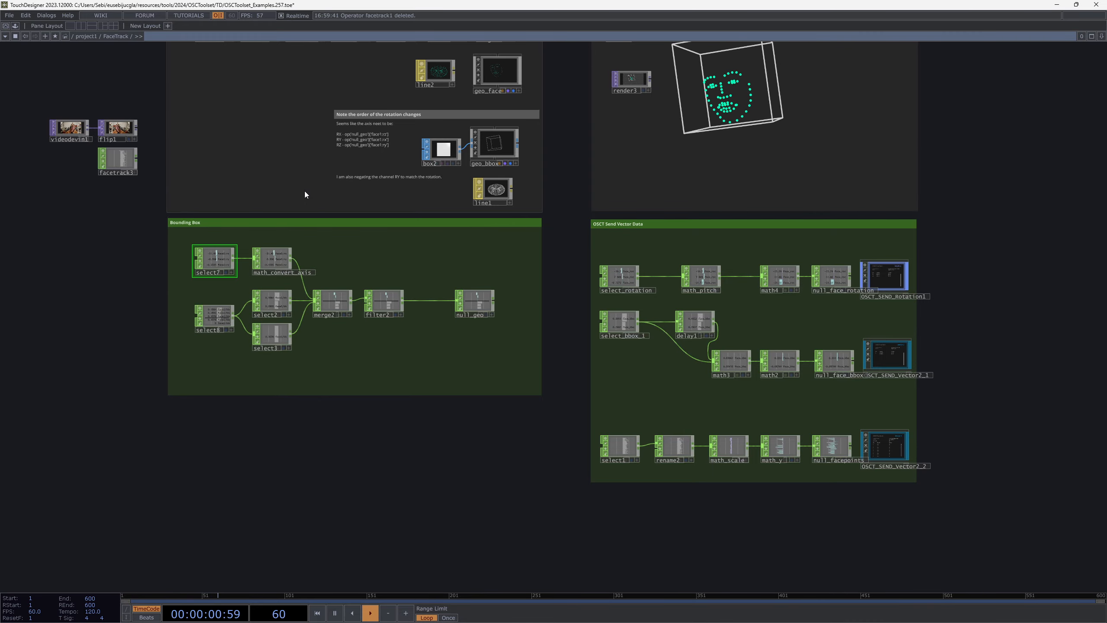
# - Read select7's operator information and examine the rotation and bounding box channels in merge2, filter2 and null_geo
pyautogui.scroll(2, 308, 293)
pyautogui.scroll(1, 308, 293)
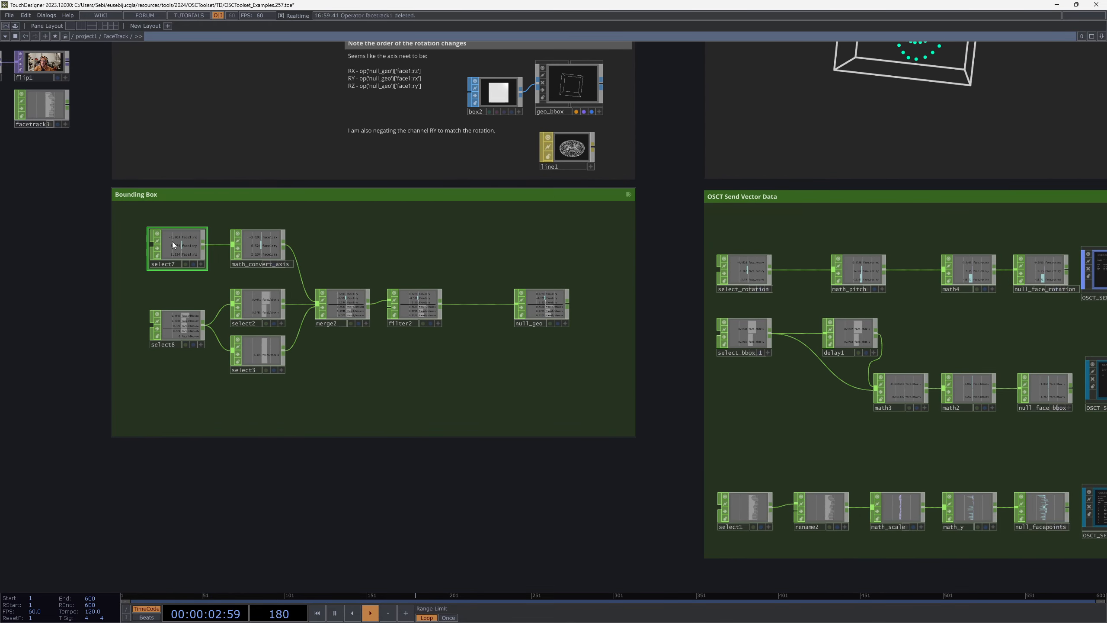
pyautogui.middleClick(186, 251)
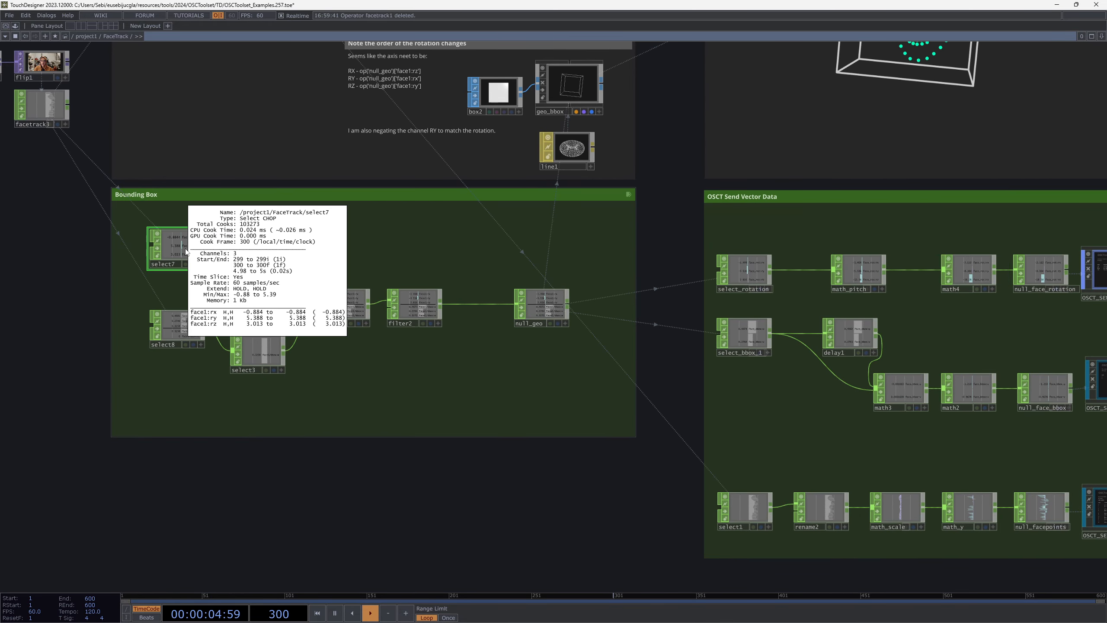
pyautogui.scroll(4, 443, 304)
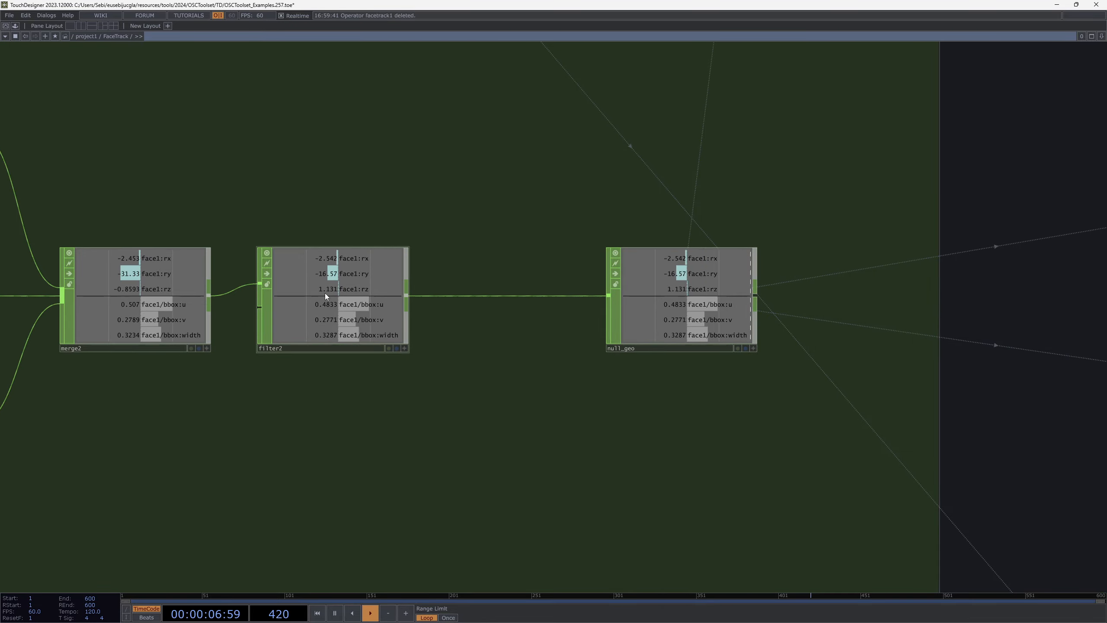
pyautogui.scroll(-4, 325, 292)
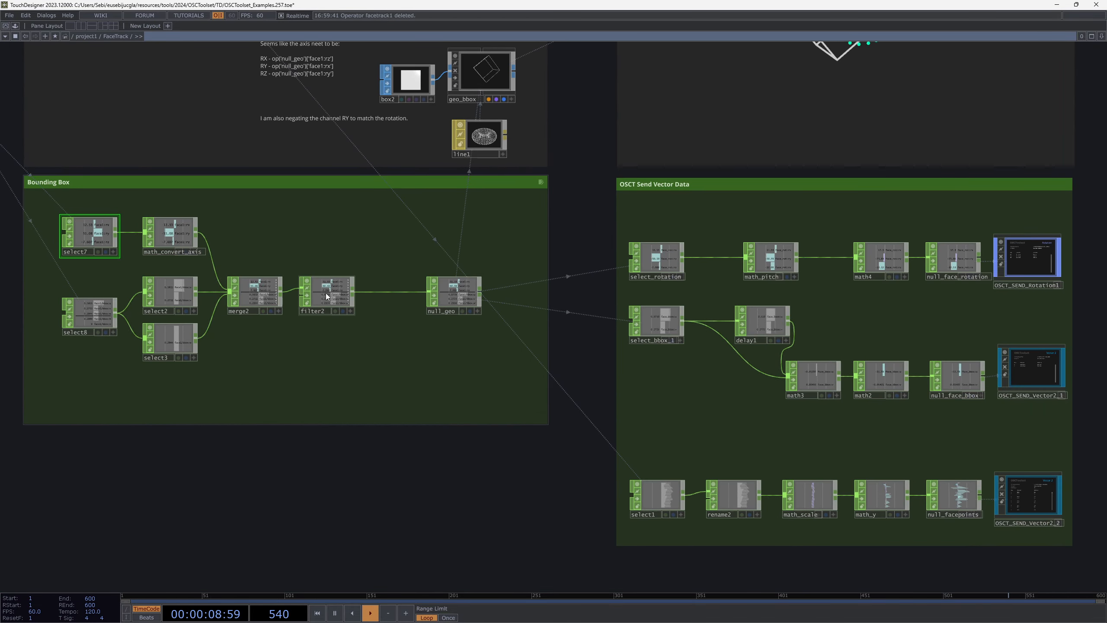
pyautogui.scroll(-1, 325, 293)
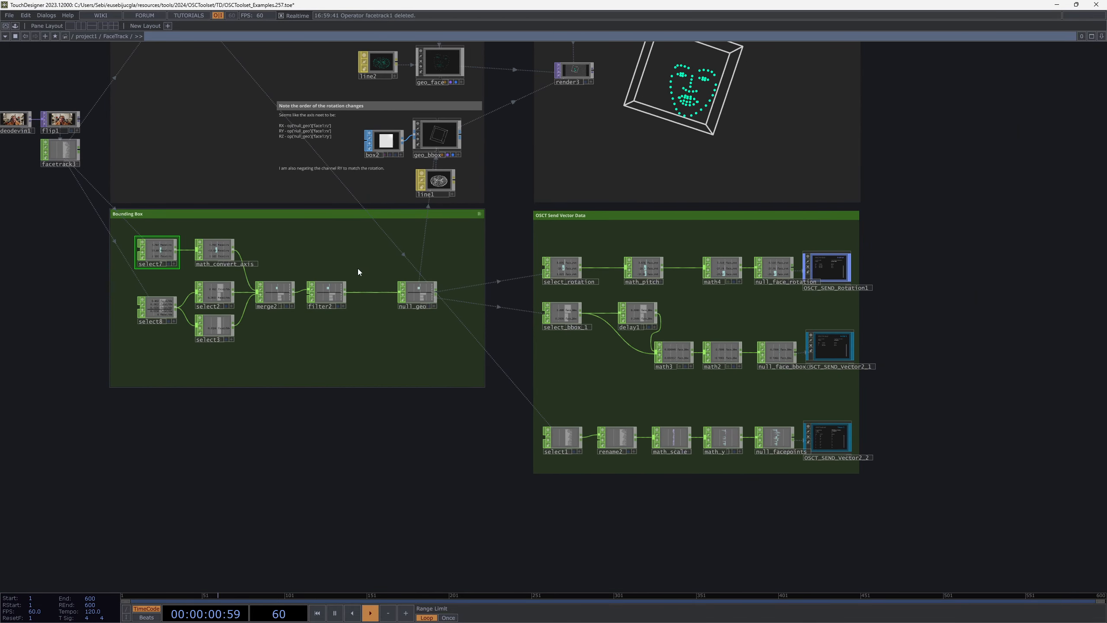
# - Toggle the bypass of filter2 and compare the motion of the face and box in the Render section
pyautogui.moveTo(358, 268); pyautogui.dragTo(313, 346)
pyautogui.scroll(3, 323, 304)
pyautogui.click(324, 304)
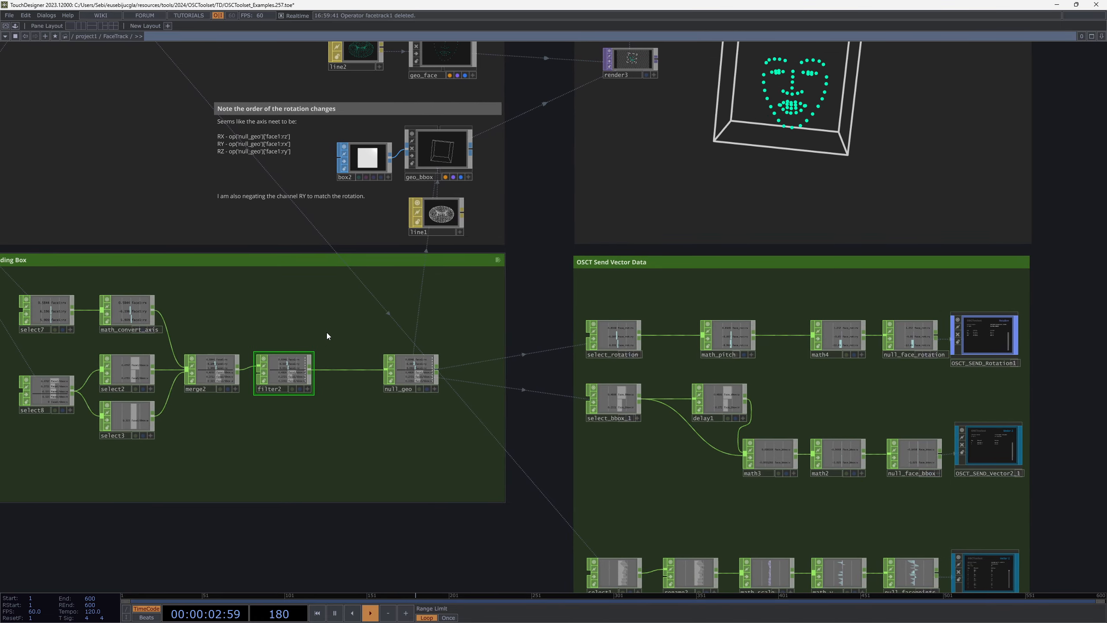
pyautogui.press('b')
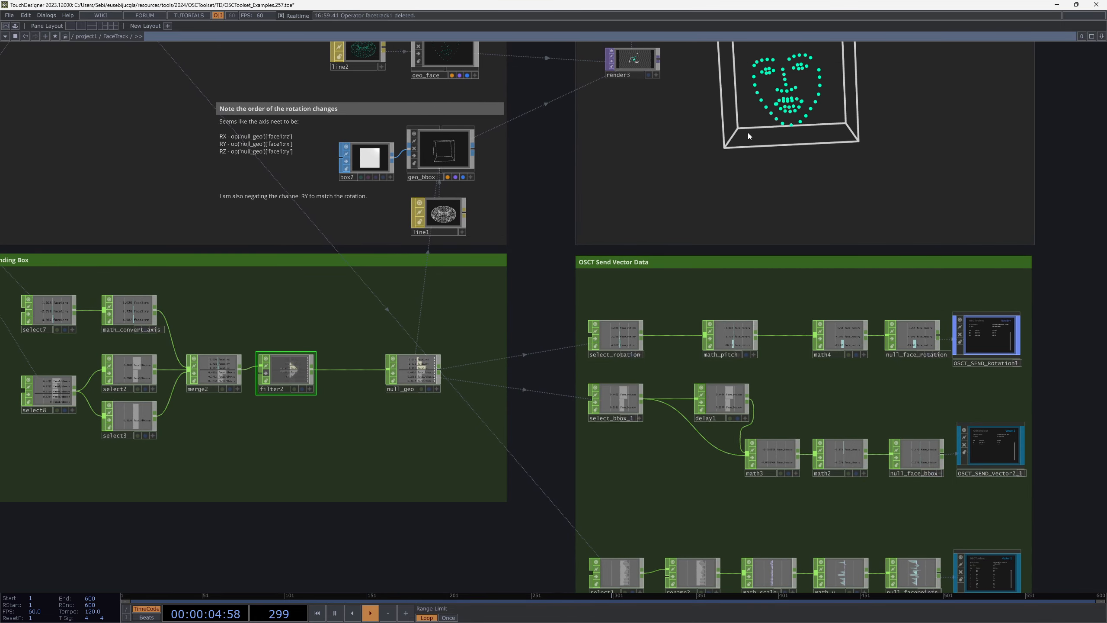
pyautogui.moveTo(749, 136); pyautogui.dragTo(702, 240)
pyautogui.scroll(3, 758, 168)
pyautogui.scroll(-2, 722, 245)
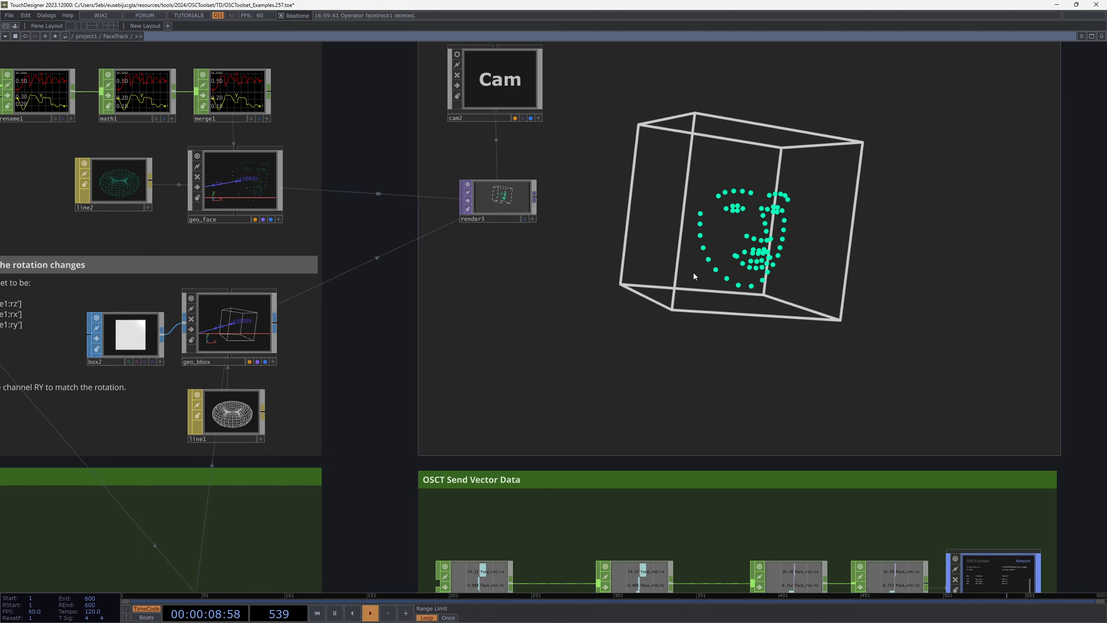
pyautogui.scroll(-5, 566, 331)
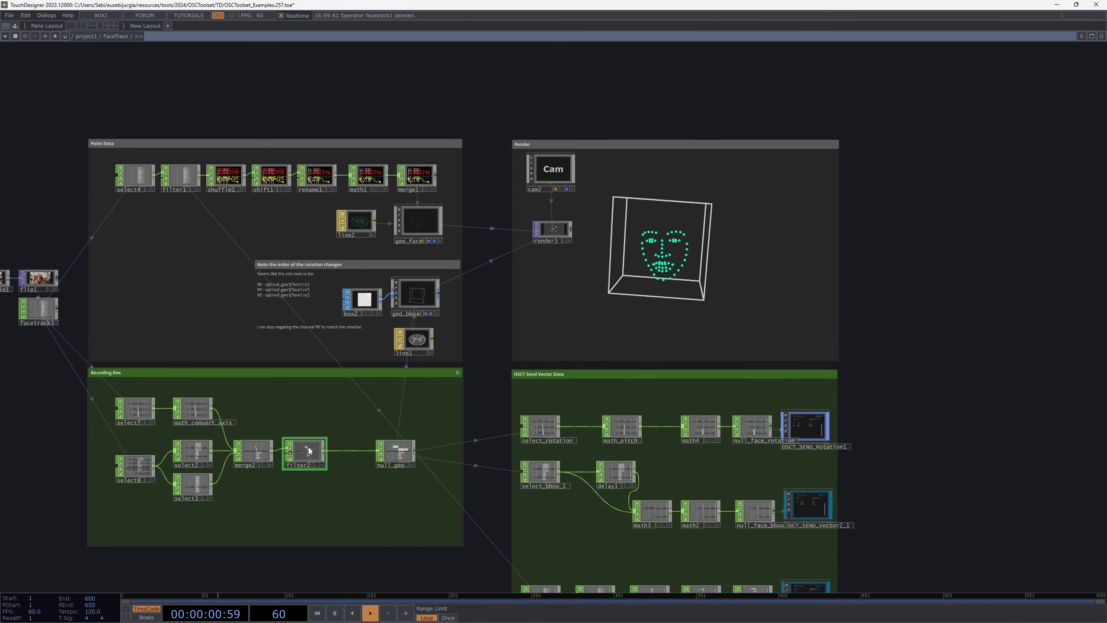
pyautogui.click(319, 461)
pyautogui.press('b')
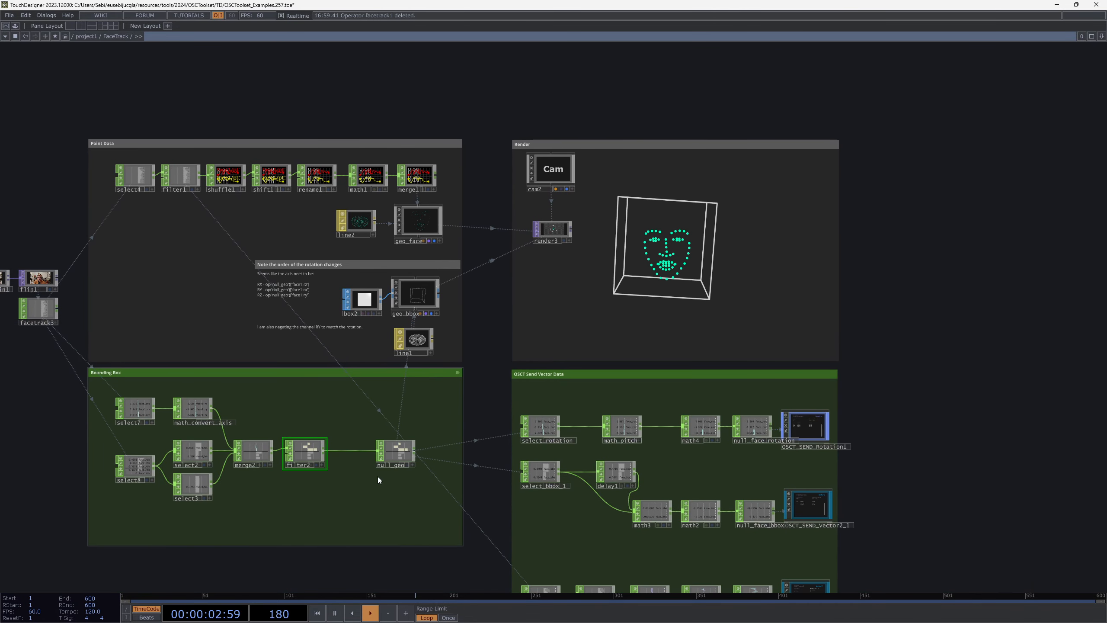
# - Place TouchDesigner beside the Unreal Engine editor and start playing the L_Face level
pyautogui.moveTo(726, 4); pyautogui.dragTo(0, 160)
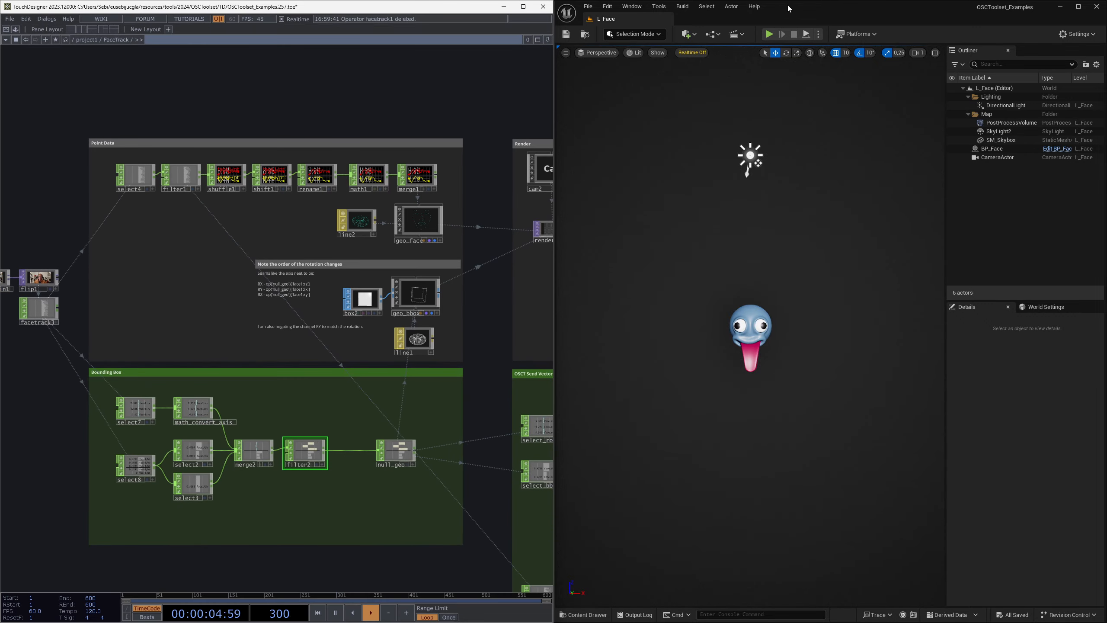
pyautogui.click(770, 35)
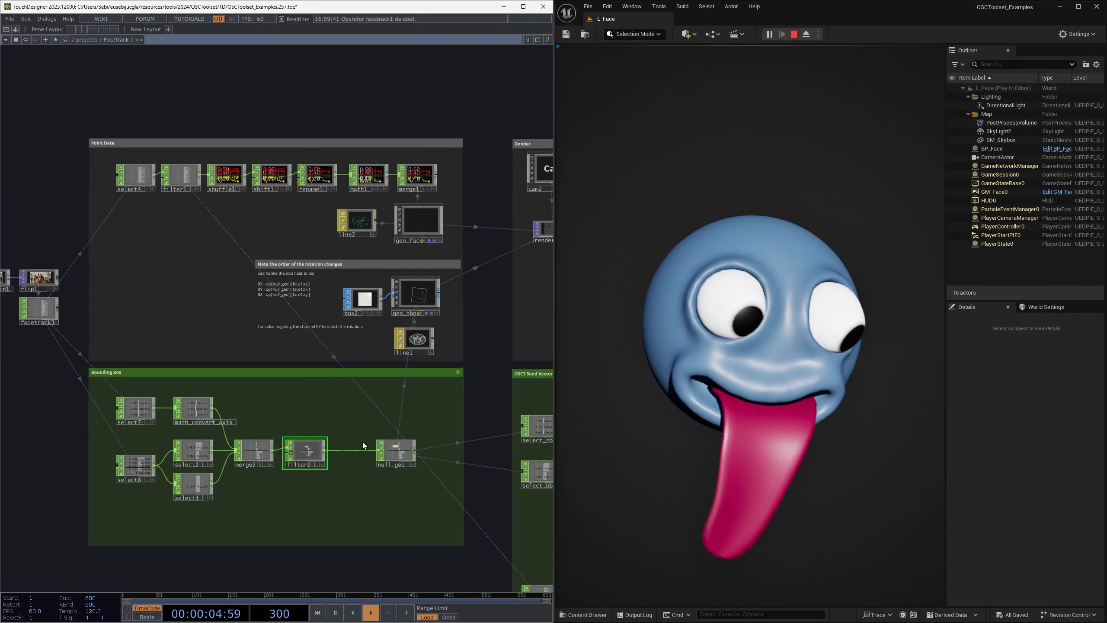
# - Toggle filter2's bypass in the Bounding Box section while comparing how the Unreal face moves
pyautogui.scroll(3, 348, 488)
pyautogui.moveTo(333, 458); pyautogui.dragTo(327, 414)
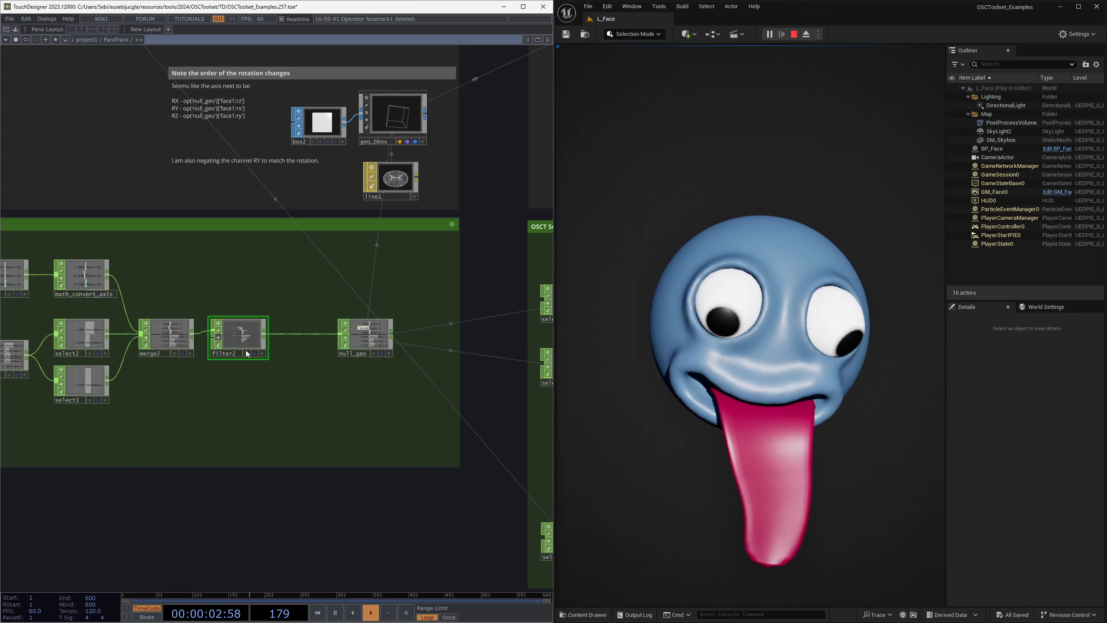
pyautogui.middleClick(228, 339)
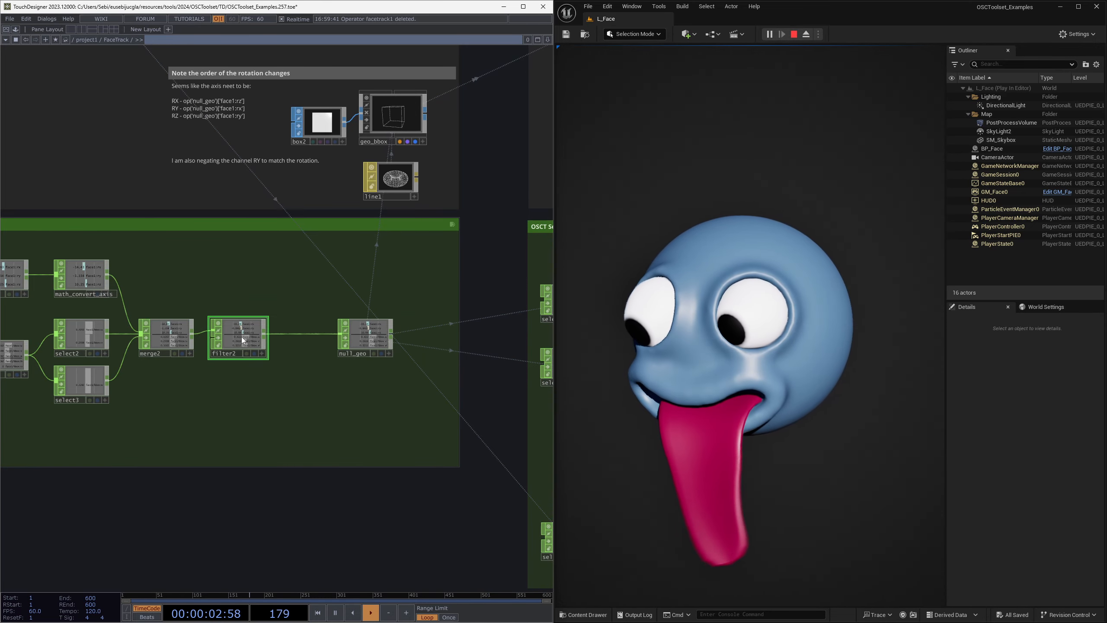
pyautogui.scroll(5, 242, 337)
pyautogui.click(204, 328)
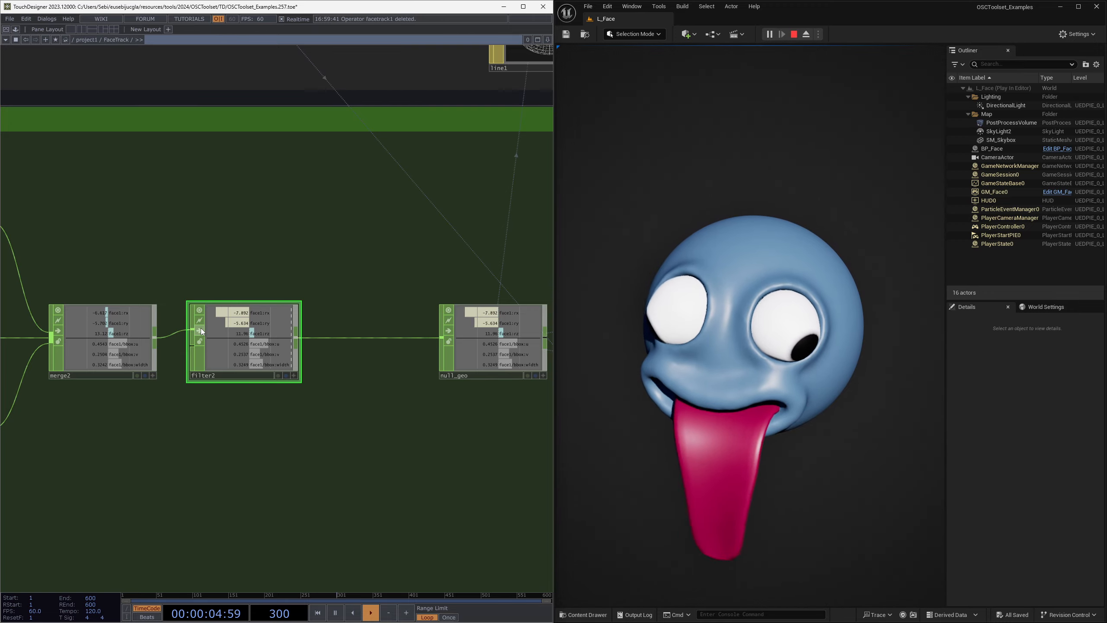
pyautogui.click(204, 328)
pyautogui.click(204, 328)
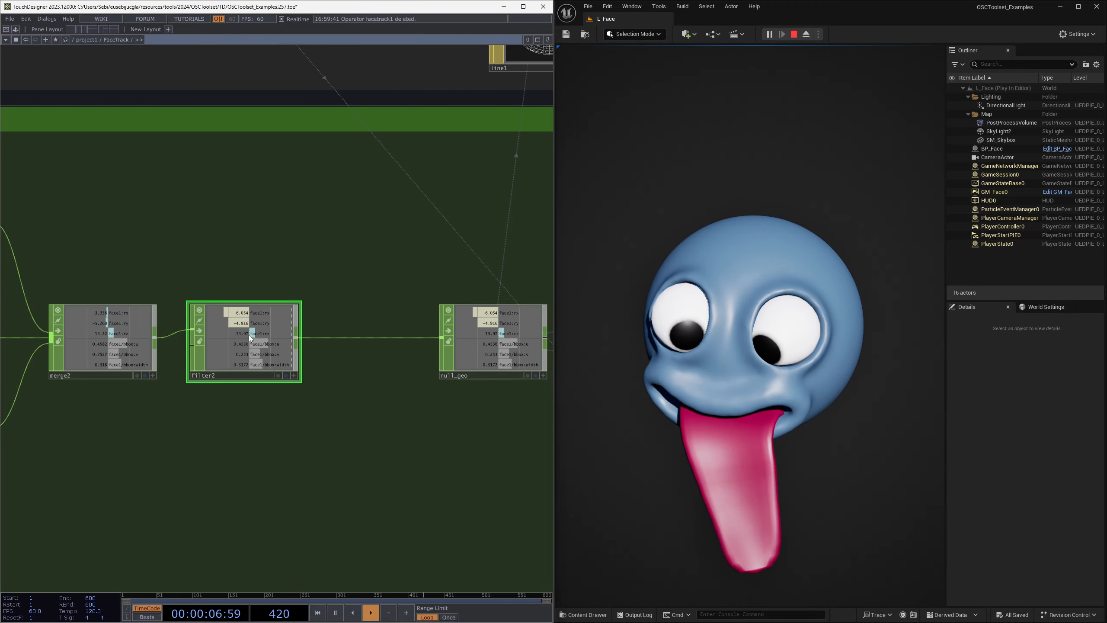
pyautogui.scroll(-3, 402, 408)
pyautogui.moveTo(386, 426); pyautogui.dragTo(279, 431)
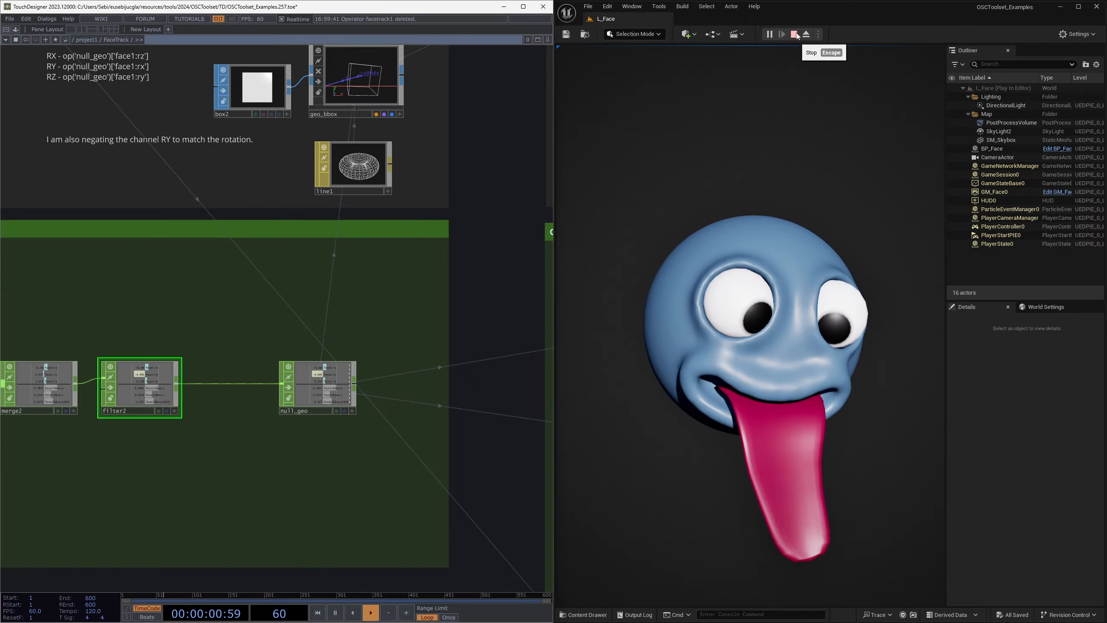
# - Stop the Unreal play session and return TouchDesigner to full screen
pyautogui.click(796, 33)
pyautogui.moveTo(451, 130); pyautogui.dragTo(341, 146)
pyautogui.moveTo(422, 6); pyautogui.dragTo(815, 1)
# - Examine the senders in OSCT Send Vector Data, reading the formatted address and channel list of OSCT_SEND_Vector2_2
pyautogui.moveTo(724, 403); pyautogui.dragTo(541, 293)
pyautogui.moveTo(346, 386); pyautogui.dragTo(331, 318)
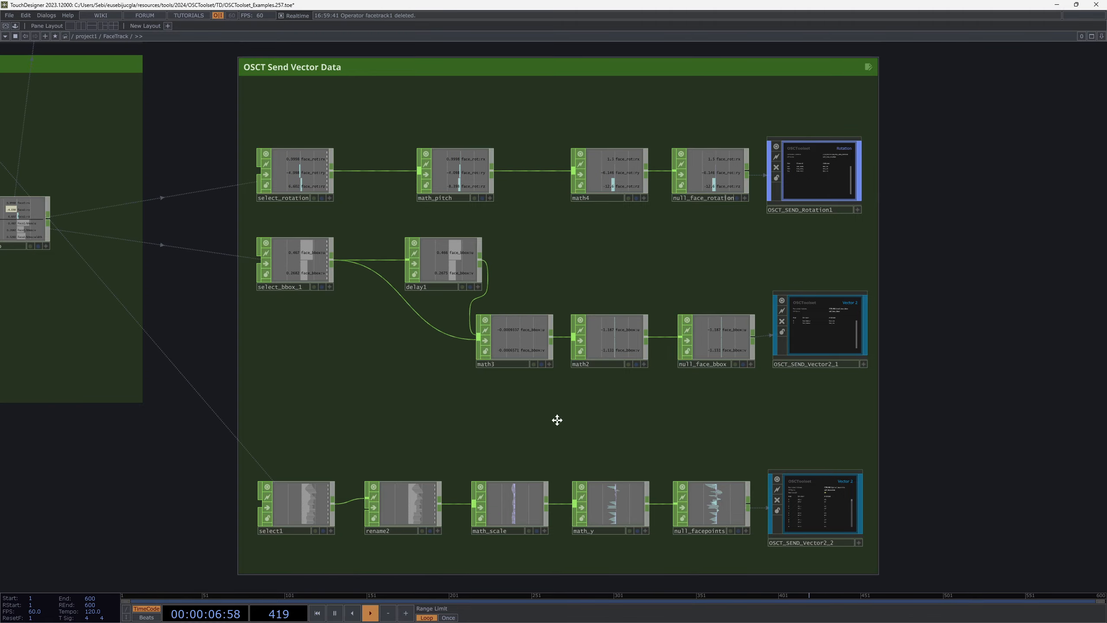
pyautogui.moveTo(557, 420); pyautogui.dragTo(489, 405)
pyautogui.moveTo(726, 170); pyautogui.dragTo(727, 170)
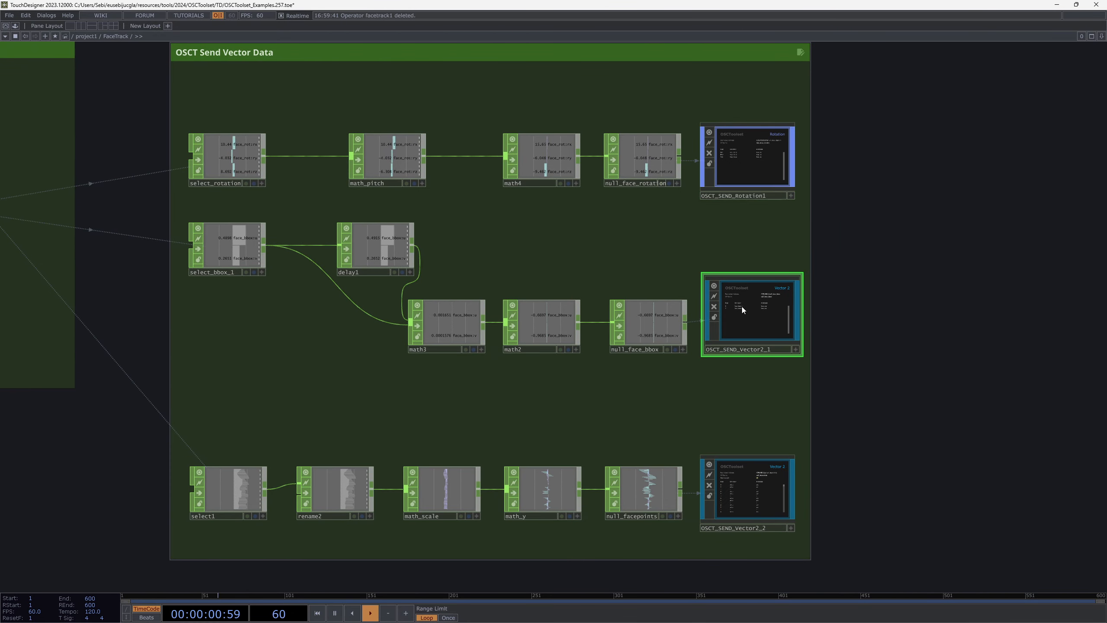
pyautogui.scroll(10, 640, 372)
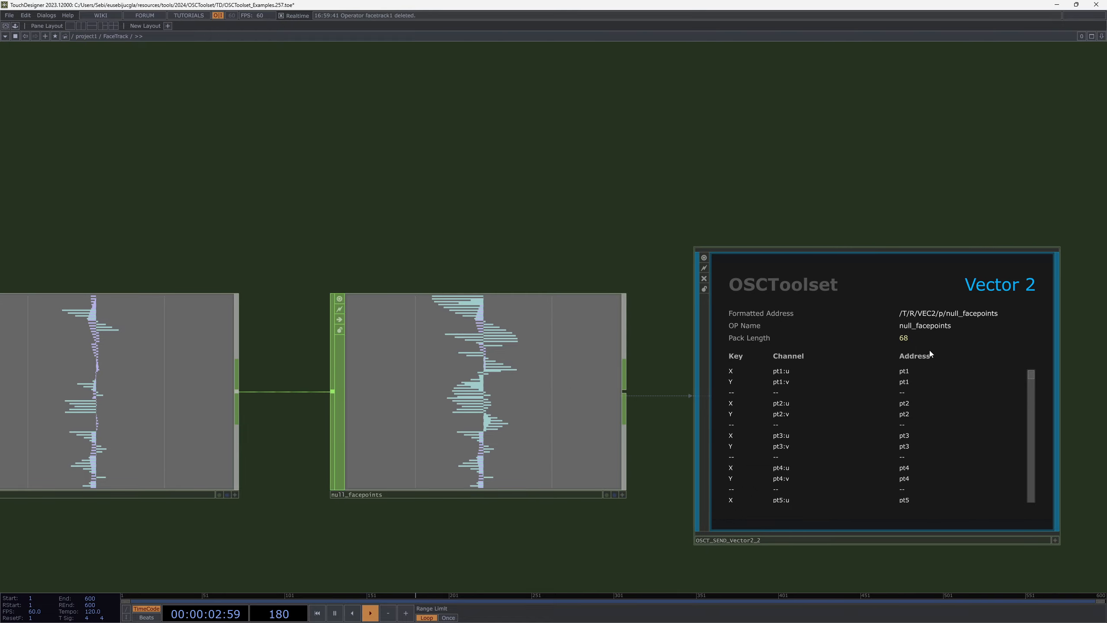
pyautogui.scroll(3, 455, 346)
pyautogui.scroll(-6, 477, 346)
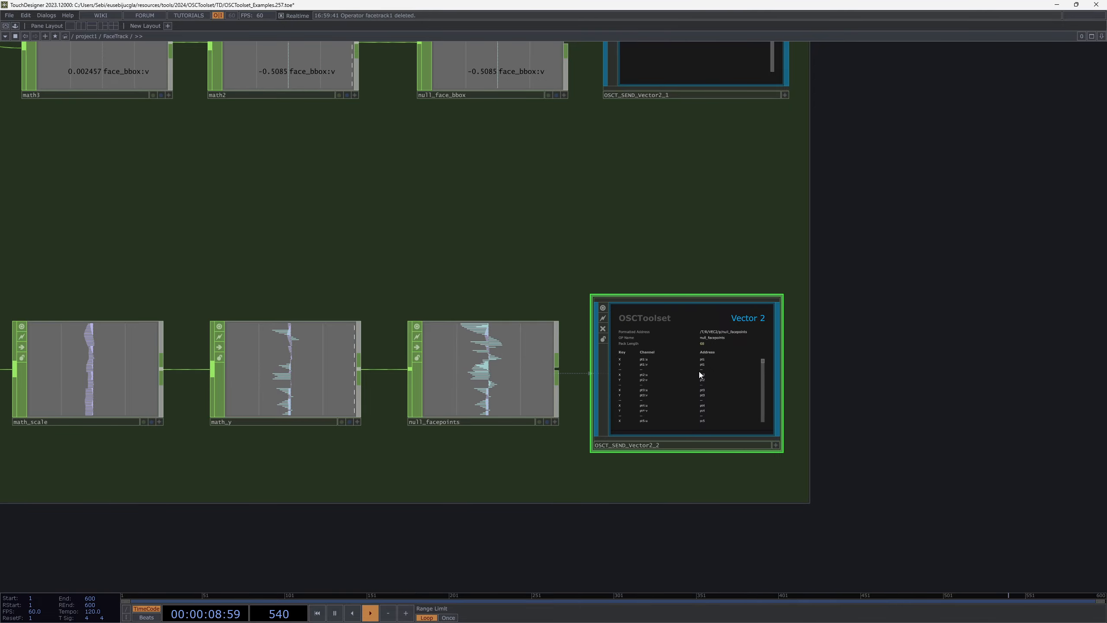
# - Show the parameters of OSCT_SEND_Vector2_2 and compare its pack key settings with the listed channels
pyautogui.press('p')
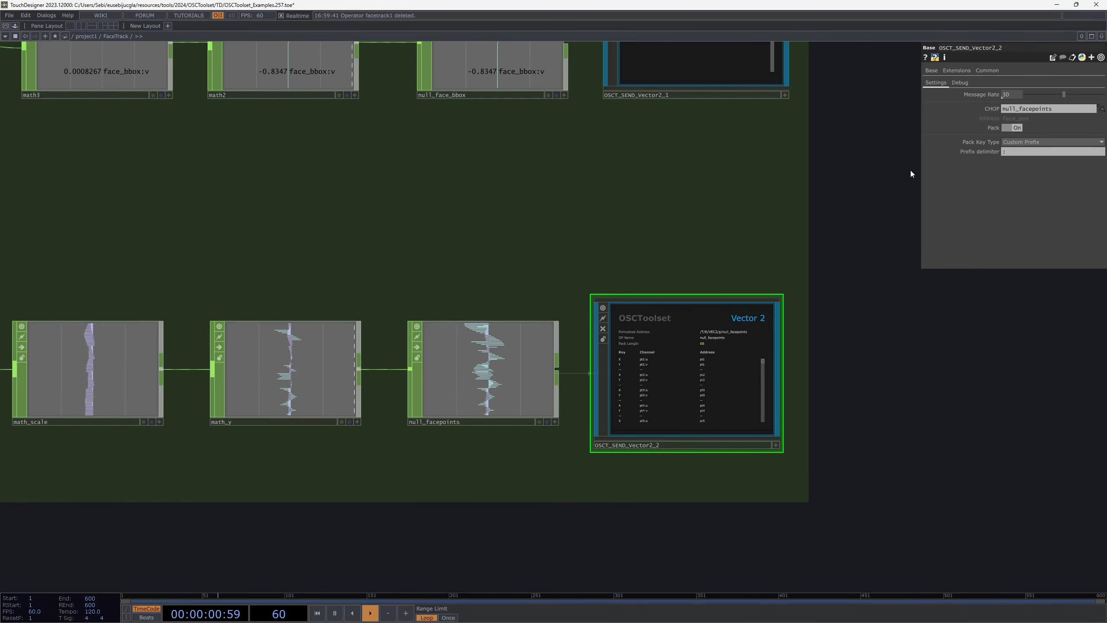
pyautogui.scroll(5, 701, 392)
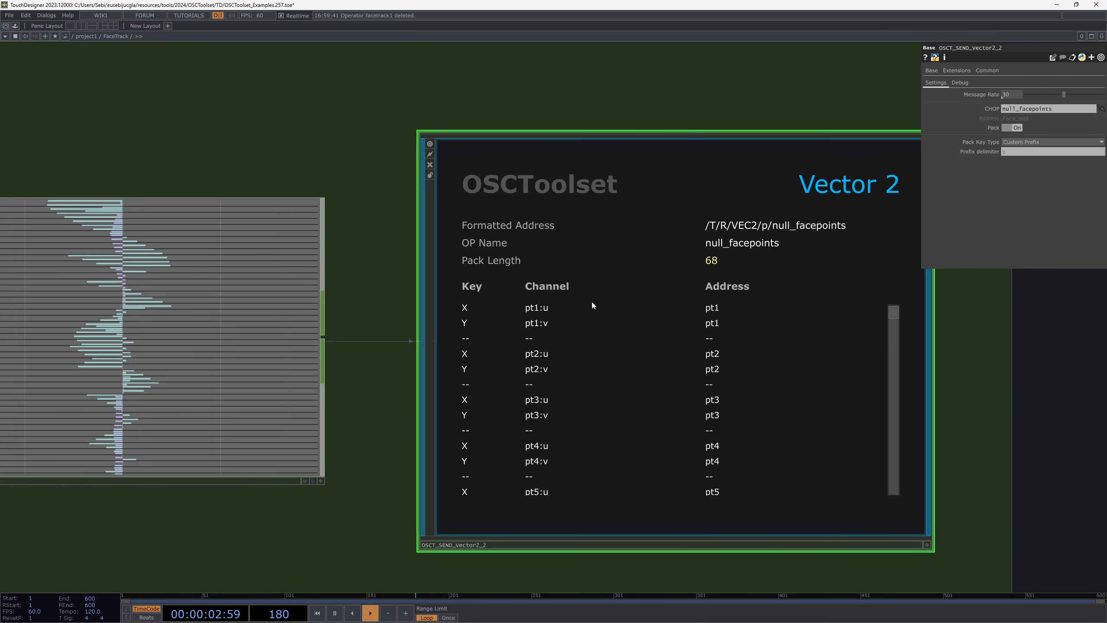
pyautogui.scroll(-6, 841, 263)
# - Select select_rotation and review its source operator, channel names and rename parameters
pyautogui.moveTo(546, 237); pyautogui.dragTo(475, 424)
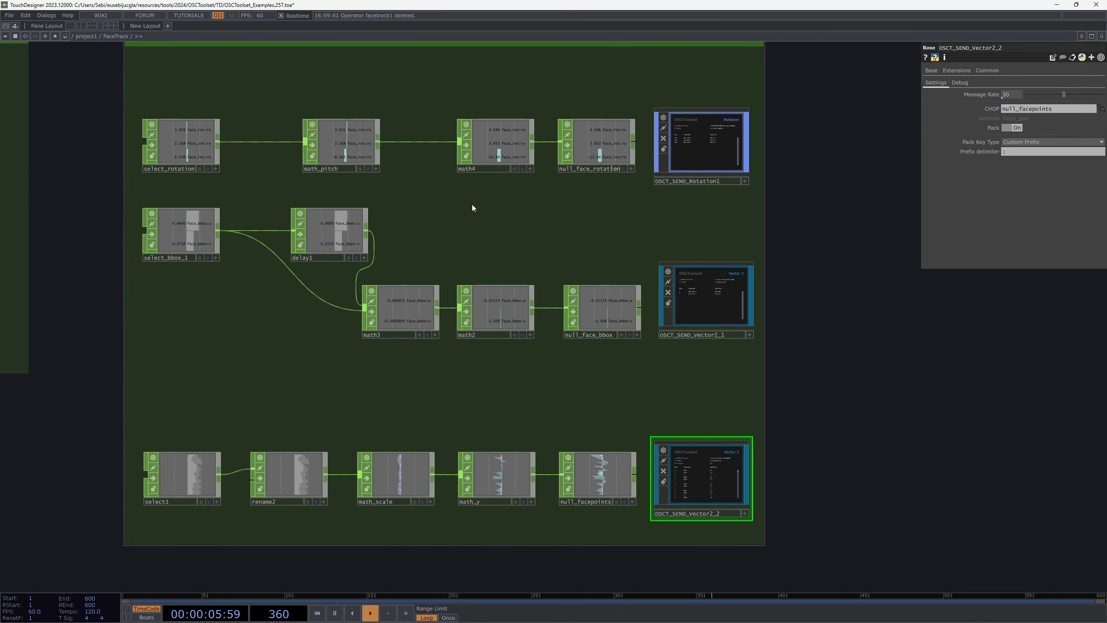
pyautogui.click(177, 127)
pyautogui.scroll(4, 178, 127)
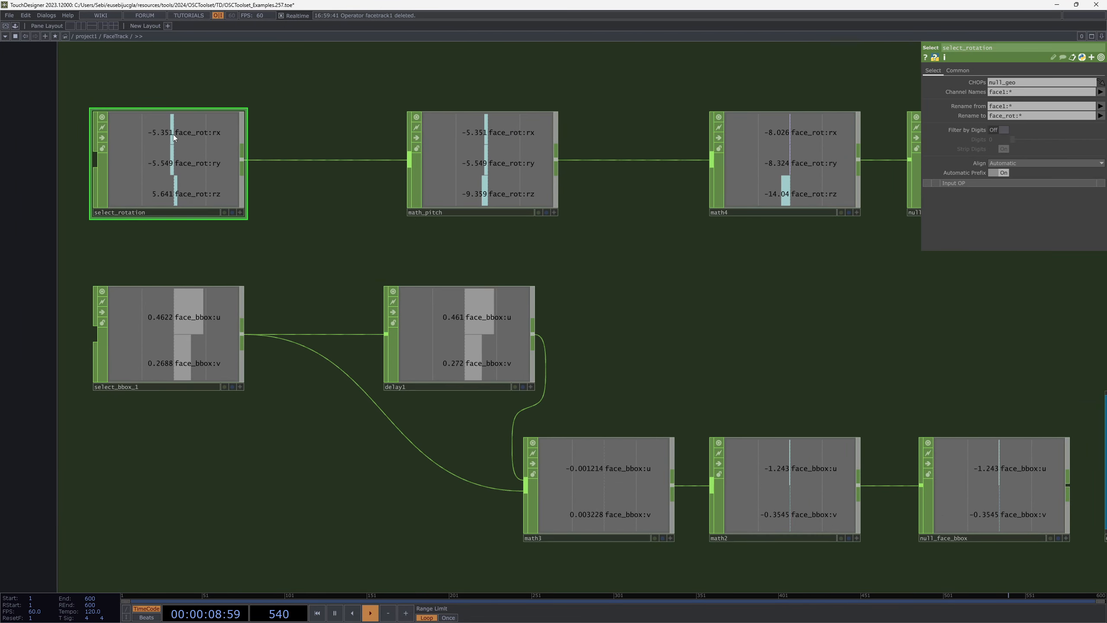
# - Select math_pitch to show its Multi-Add parameters and play the L_Face level in Unreal Engine beside it
pyautogui.moveTo(630, 247); pyautogui.dragTo(423, 247)
pyautogui.click(272, 148)
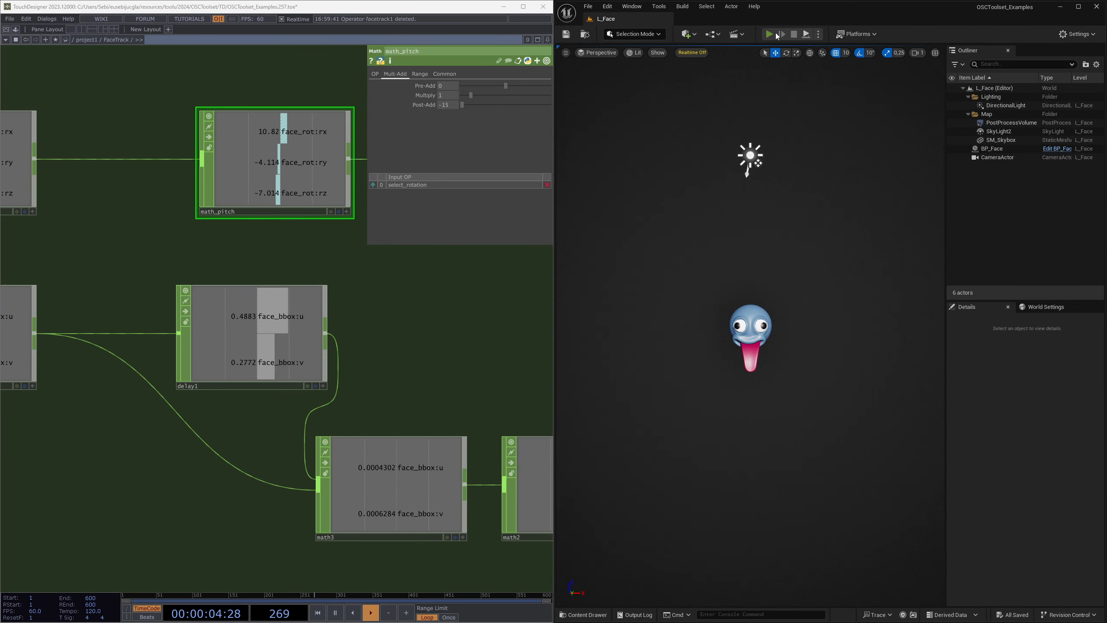
pyautogui.click(769, 34)
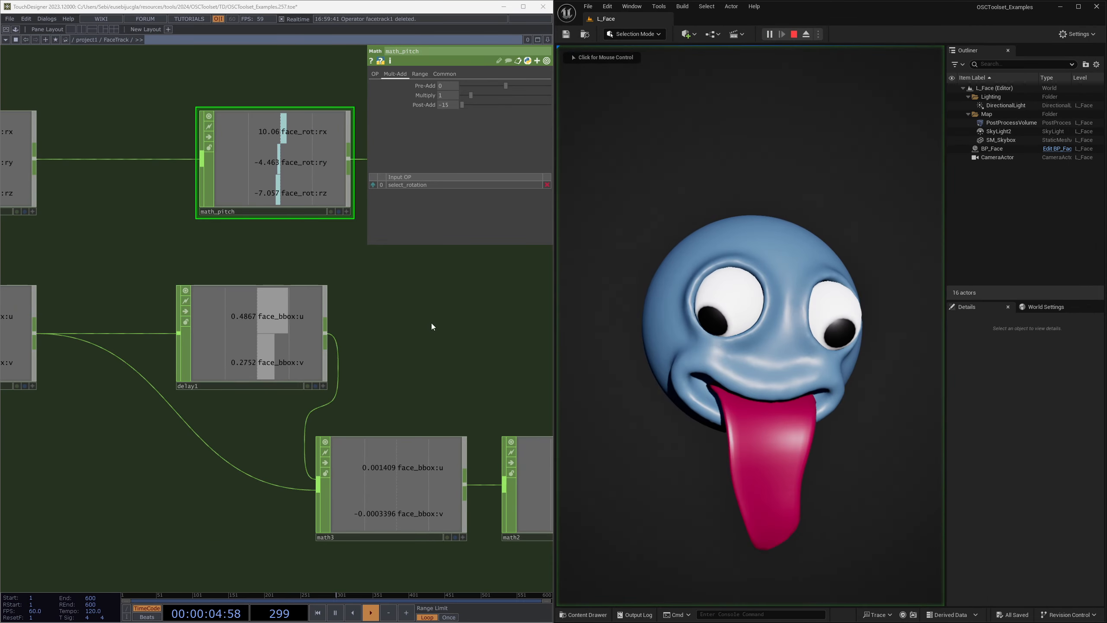
# - Try positive Post-Add values of 26 and 15 on math_pitch to tilt the Unreal face, and return it to -15
pyautogui.scroll(-4, 420, 297)
pyautogui.moveTo(332, 314); pyautogui.dragTo(184, 320)
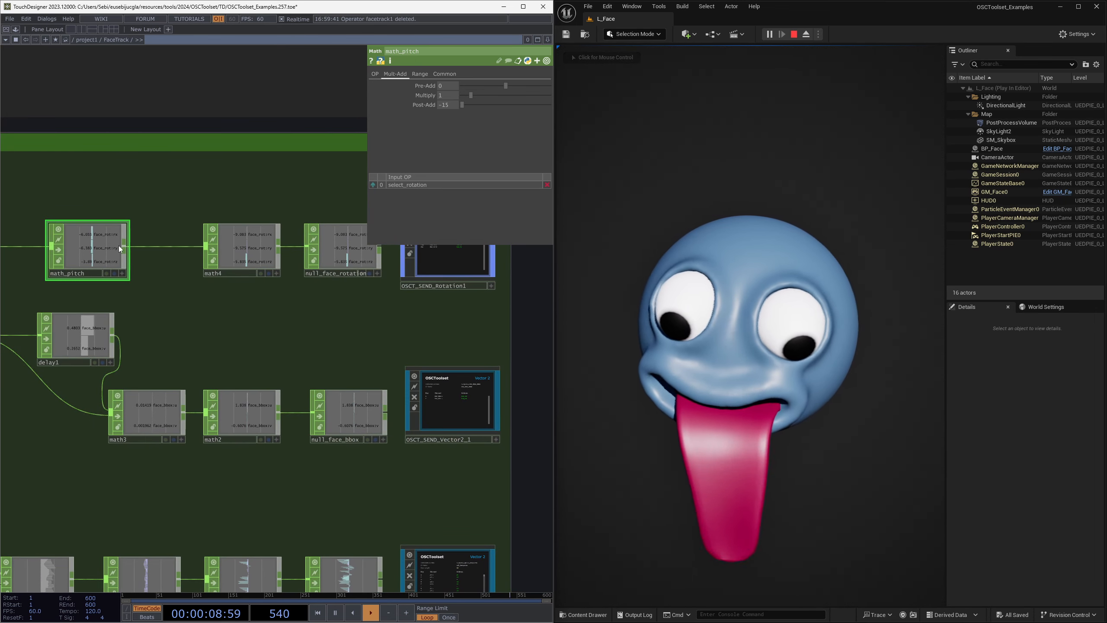
pyautogui.moveTo(96, 251); pyautogui.dragTo(92, 251)
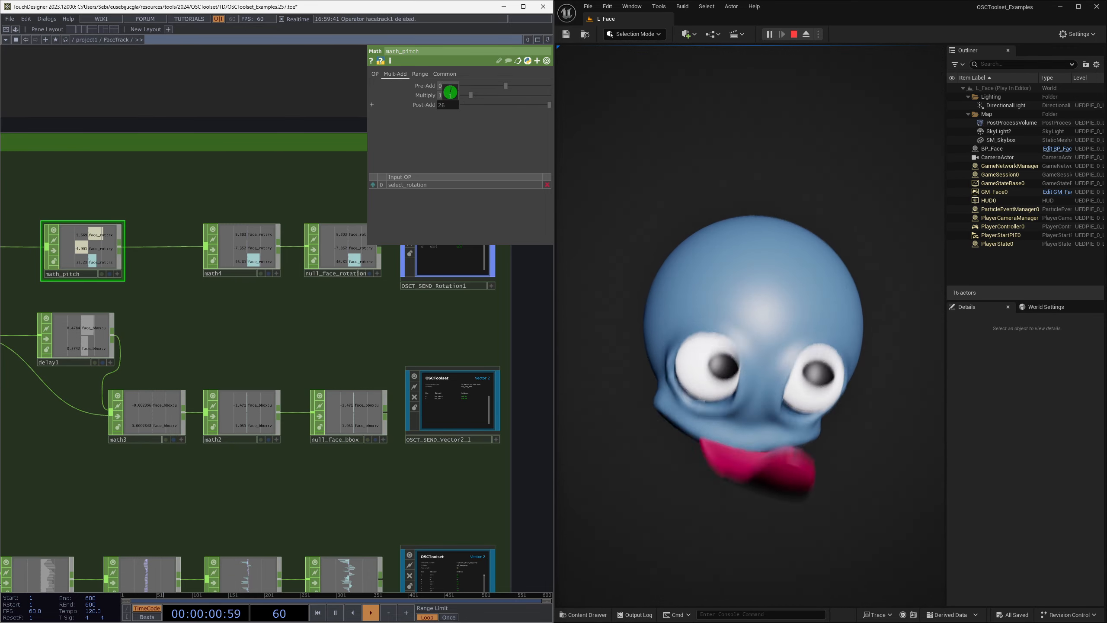
pyautogui.moveTo(450, 93); pyautogui.dragTo(506, 93, button='middle')
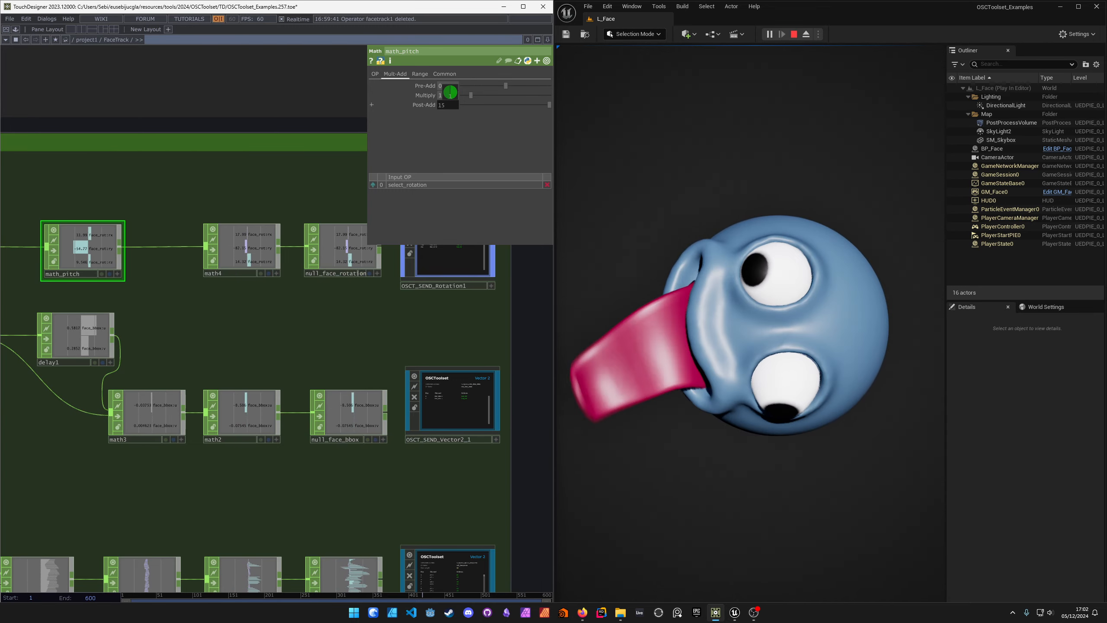
pyautogui.moveTo(450, 93); pyautogui.dragTo(447, 92, button='middle')
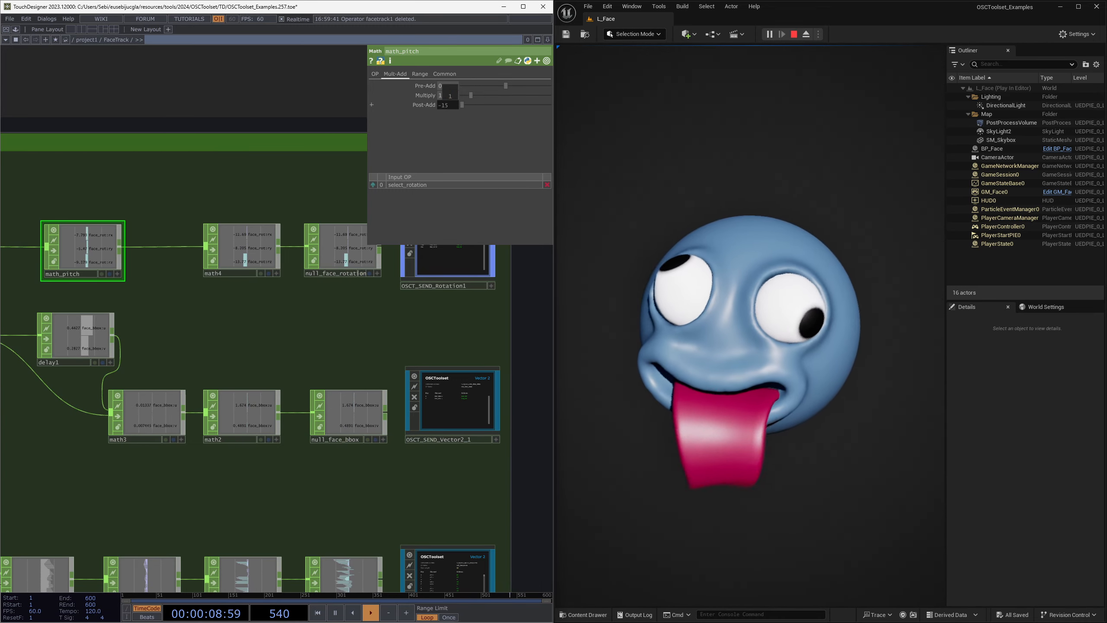
# - Try Multiply values of 0.5 and 2 on math4, settle on 1.5, and bypass the operator
pyautogui.click(256, 235)
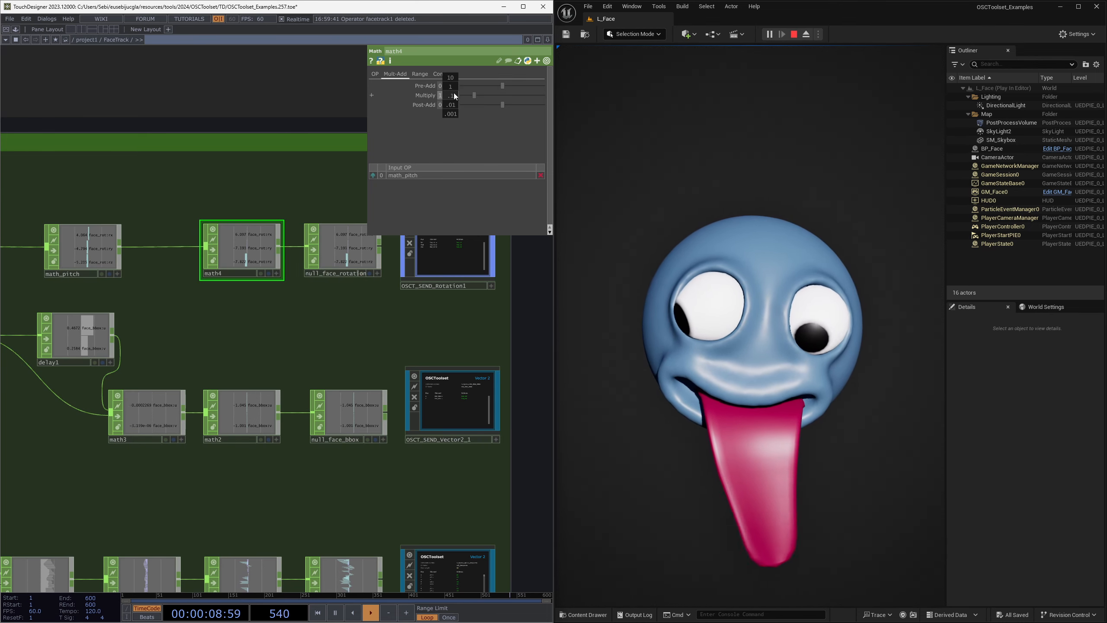
pyautogui.moveTo(455, 93); pyautogui.dragTo(423, 97, button='middle')
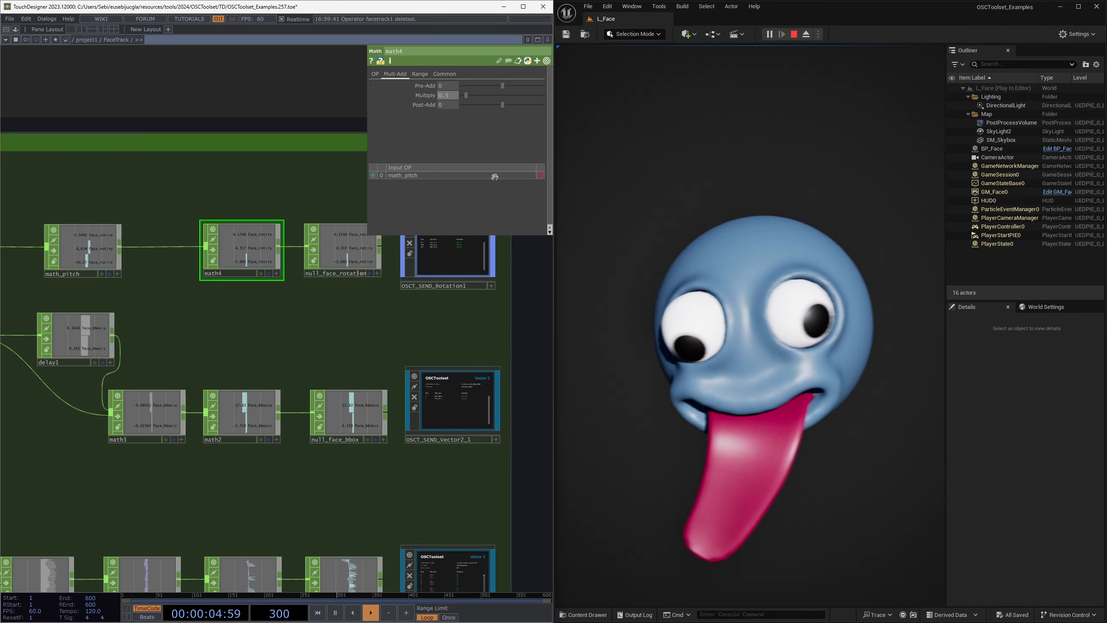
pyautogui.click(445, 94)
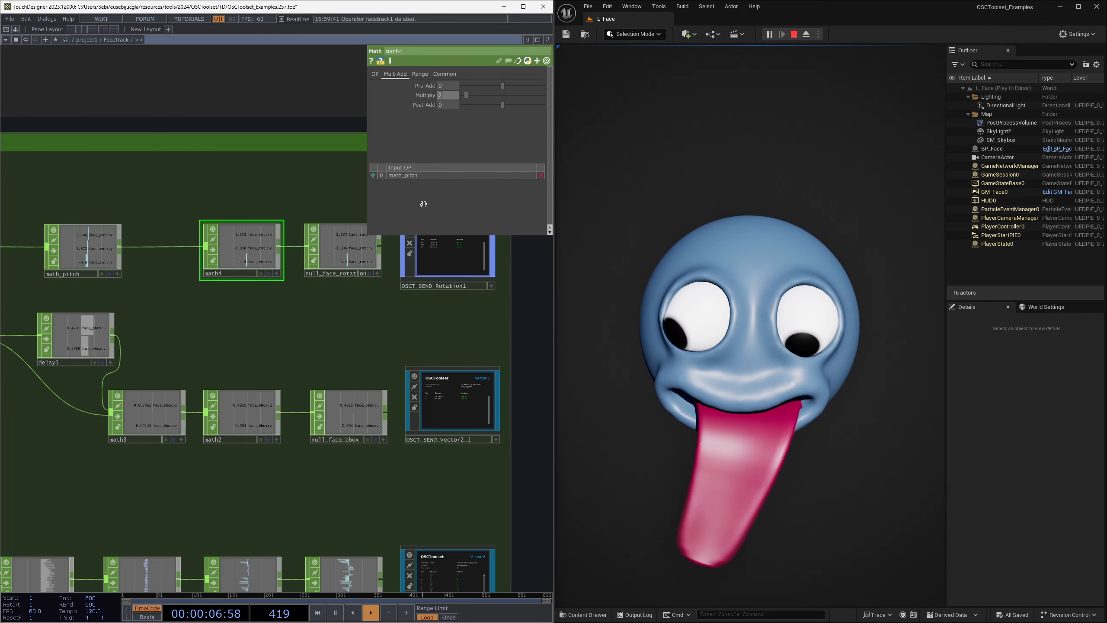
pyautogui.write('2')
pyautogui.press('Return')
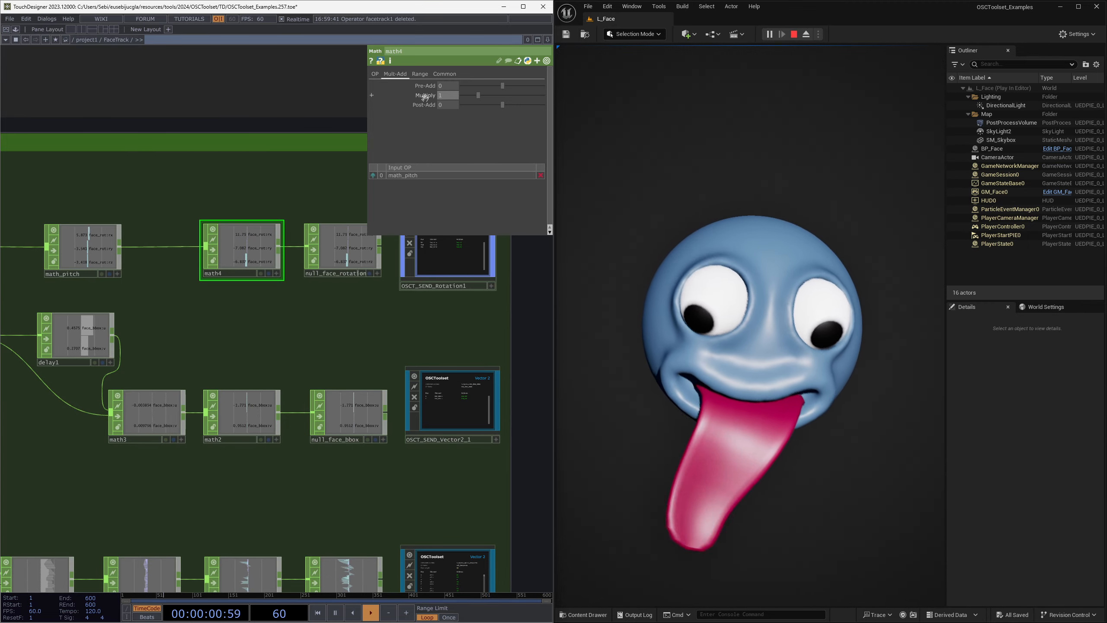
pyautogui.press('BackSpace')
pyautogui.write('1.5')
pyautogui.press('Return')
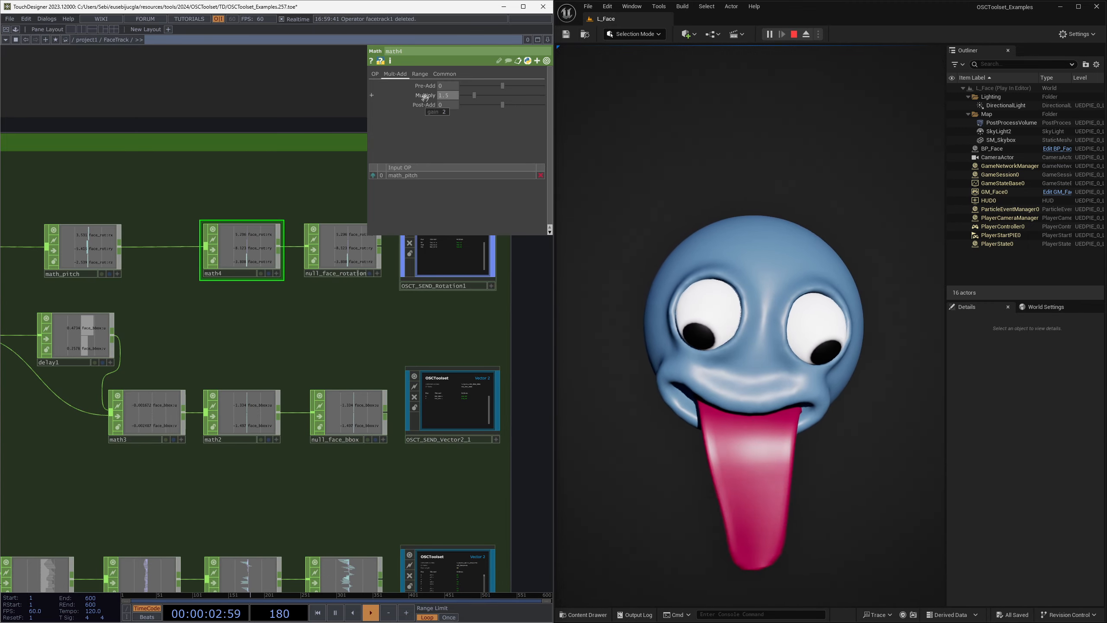
pyautogui.moveTo(406, 331); pyautogui.dragTo(361, 327)
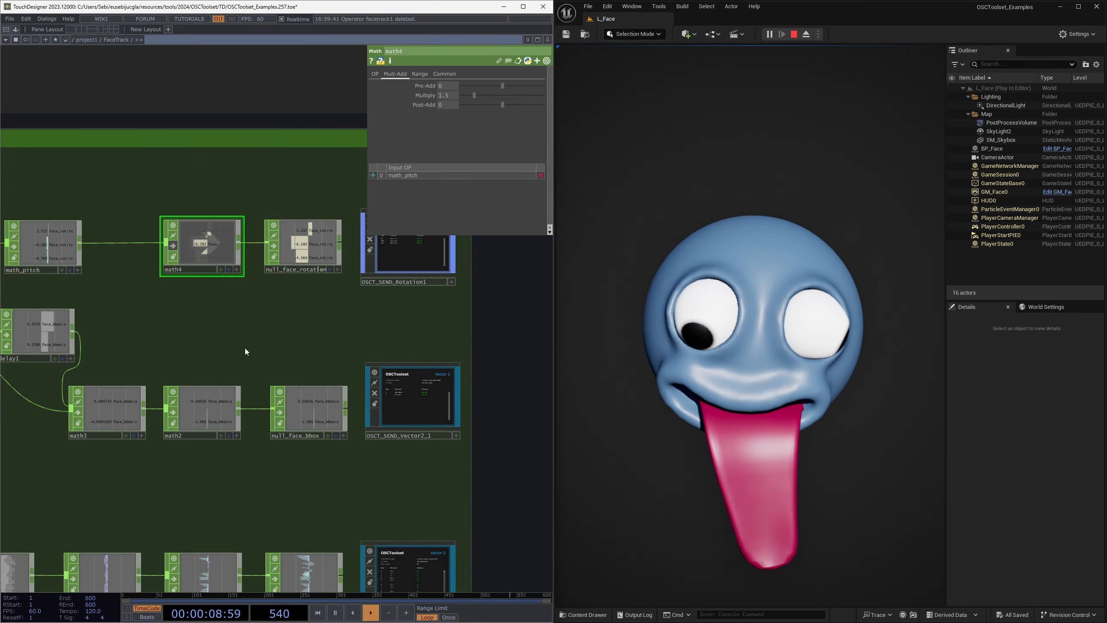
# - Select select_bbox_1 and review its bounding box channels, source operator and rename parameters
pyautogui.moveTo(245, 349); pyautogui.dragTo(276, 311)
pyautogui.scroll(-1, 275, 311)
pyautogui.moveTo(183, 304); pyautogui.dragTo(281, 273)
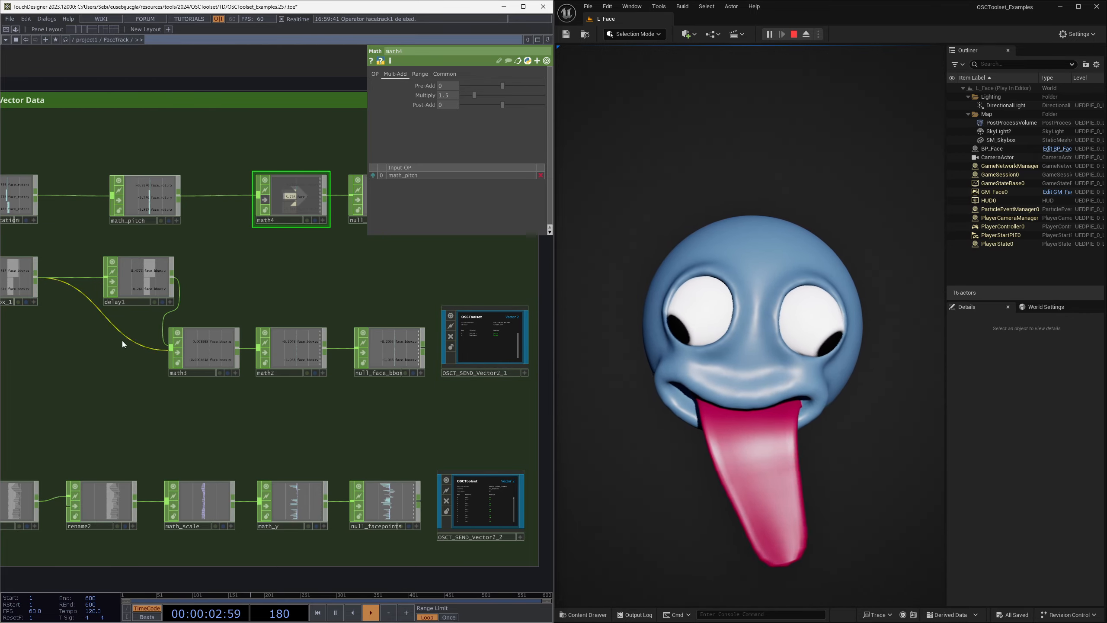
pyautogui.moveTo(107, 355); pyautogui.dragTo(182, 355)
pyautogui.scroll(5, 60, 278)
pyautogui.click(86, 274)
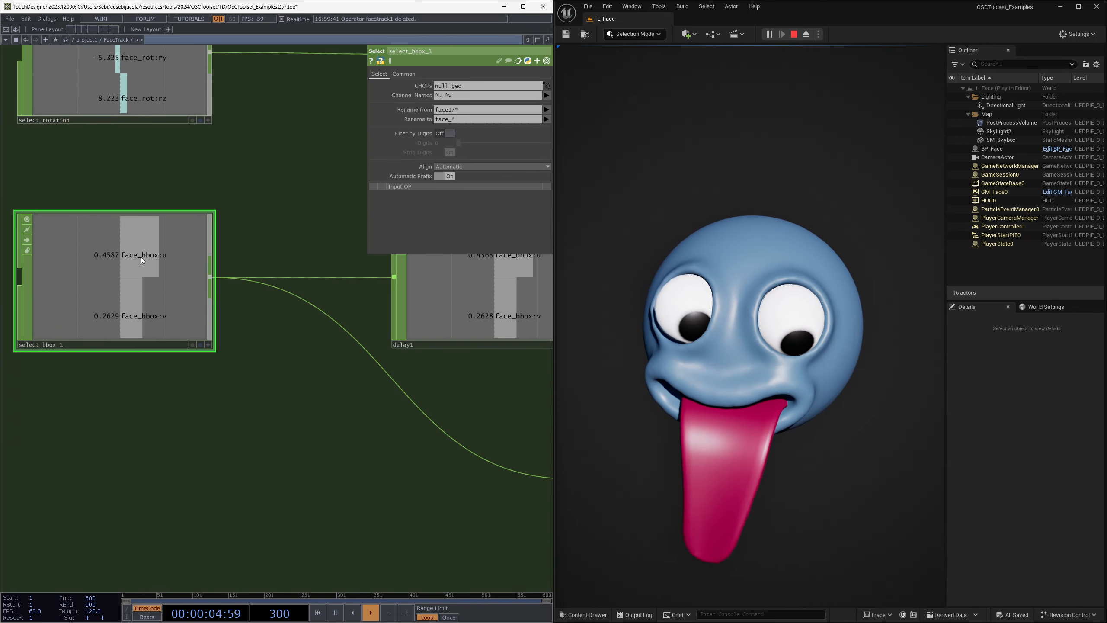
# - Examine how select_bbox_1 branches into delay1 and math3 and continues through math2 to the Vector 2 sender
pyautogui.scroll(-8, 244, 284)
pyautogui.moveTo(218, 427); pyautogui.dragTo(241, 445)
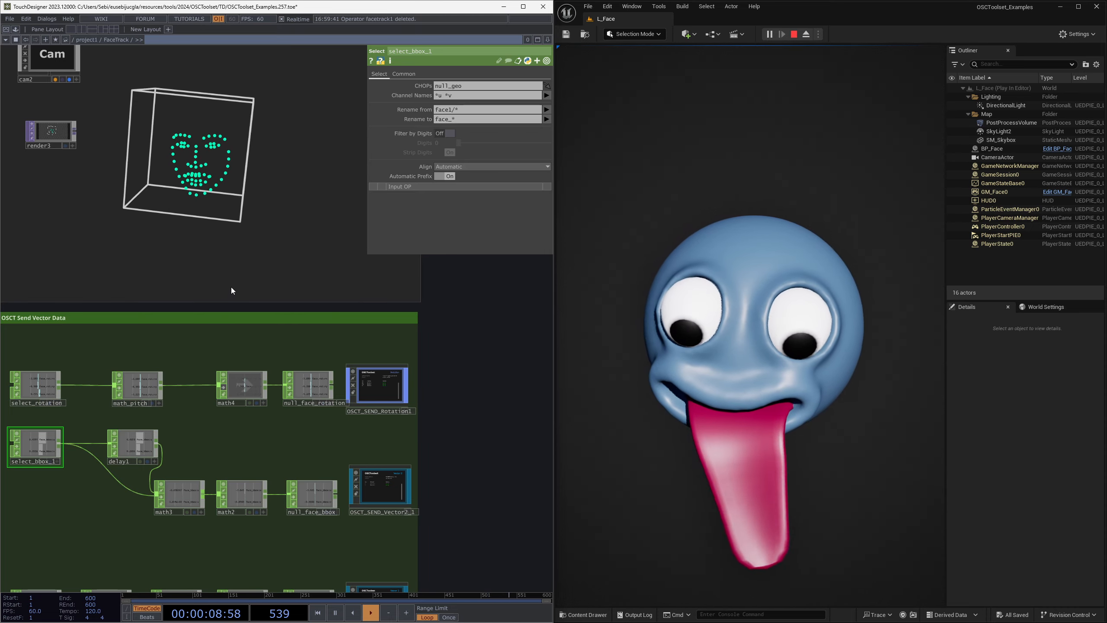
pyautogui.moveTo(218, 456); pyautogui.dragTo(224, 415)
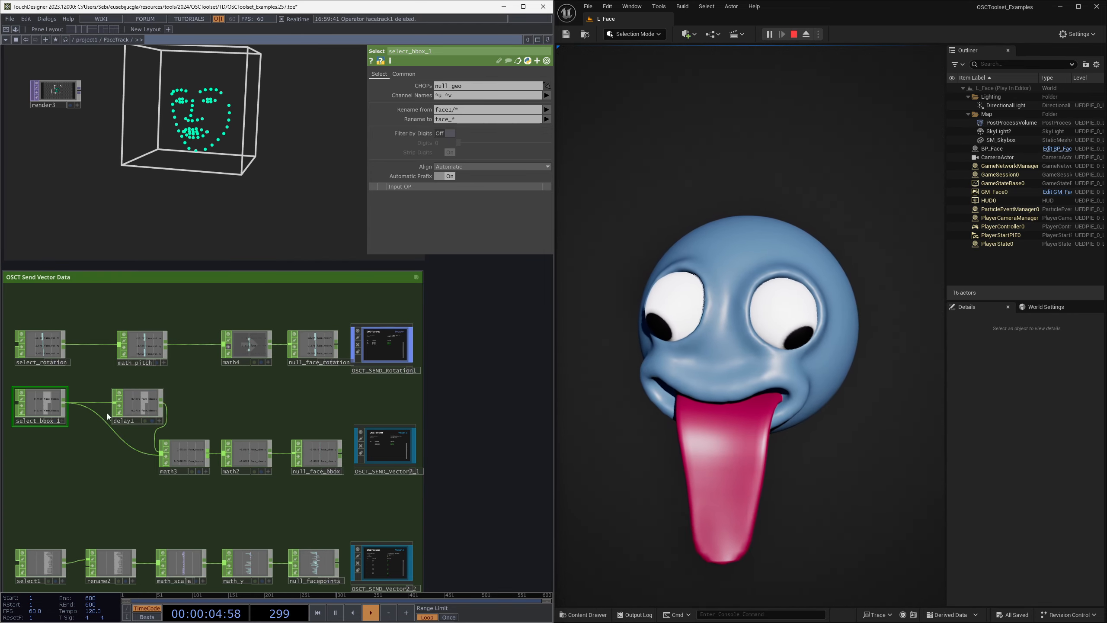
pyautogui.scroll(5, 107, 413)
pyautogui.scroll(-5, 161, 525)
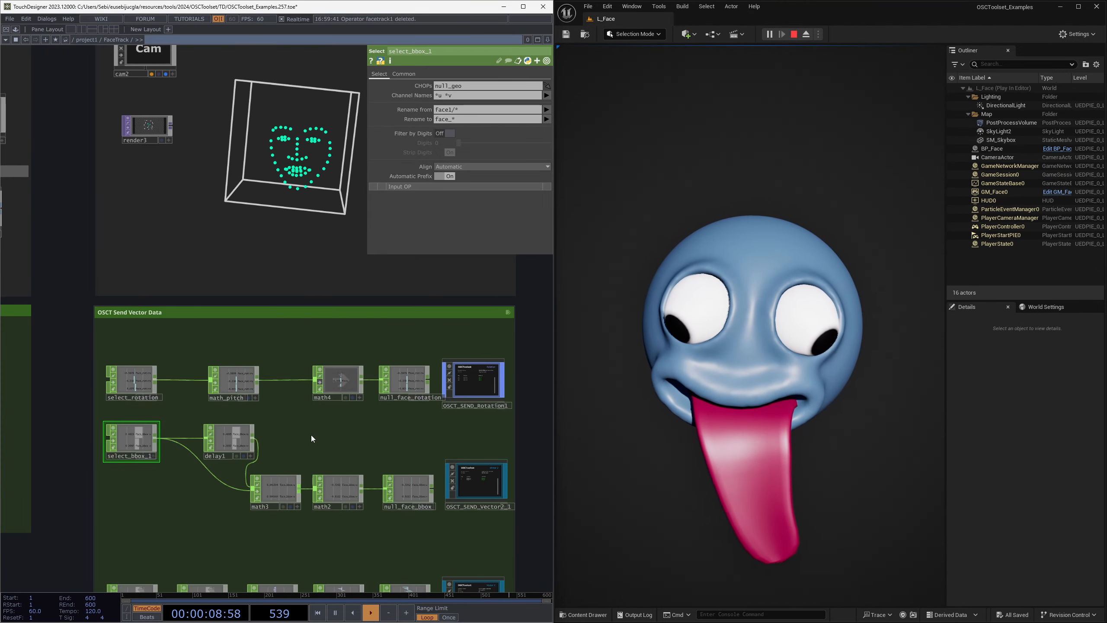
pyautogui.moveTo(311, 434); pyautogui.dragTo(275, 400)
pyautogui.scroll(4, 150, 442)
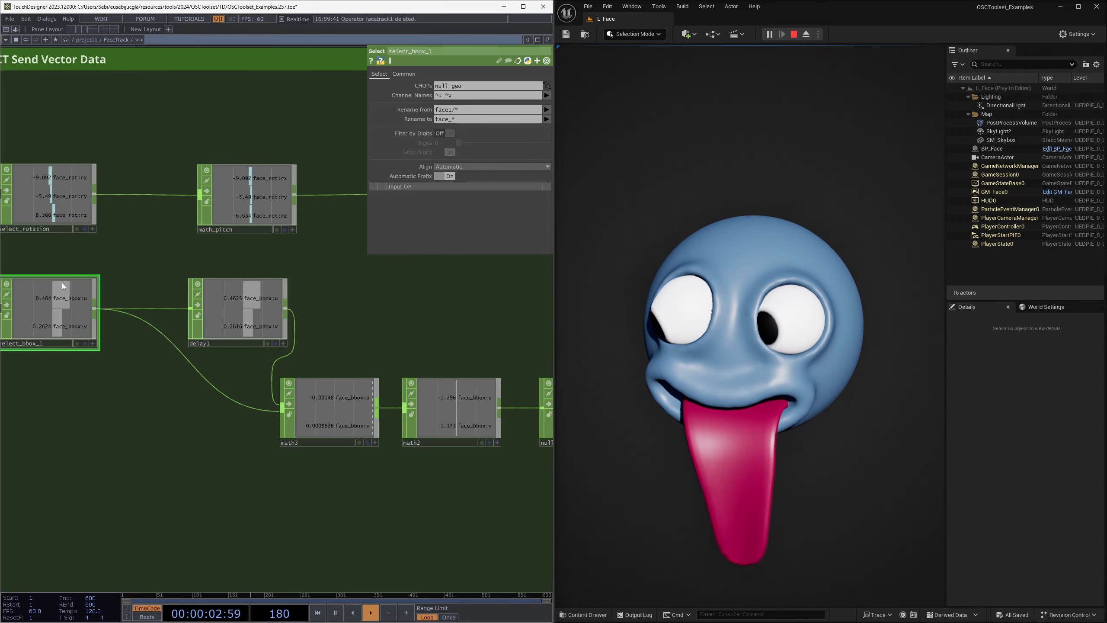
pyautogui.scroll(-2, 59, 309)
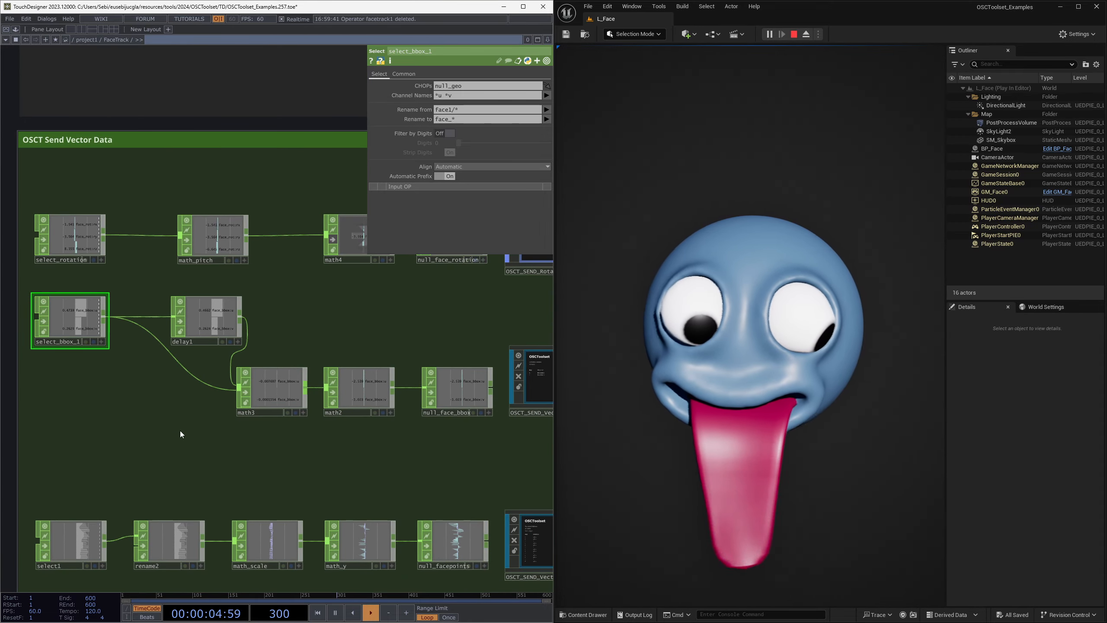
pyautogui.scroll(-3, 169, 417)
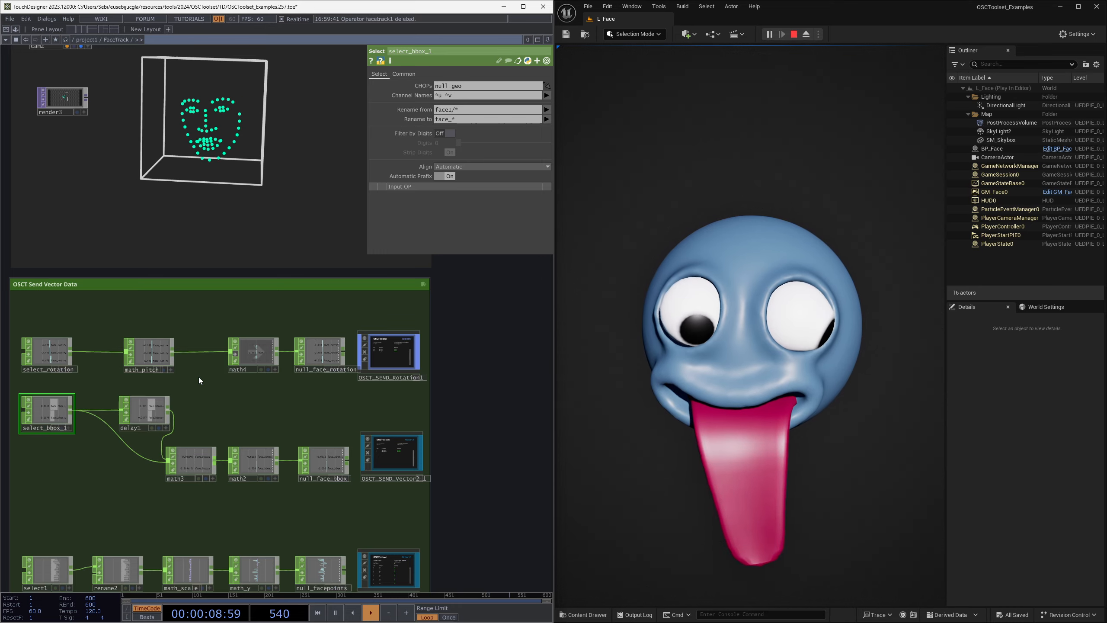
pyautogui.scroll(5, 192, 452)
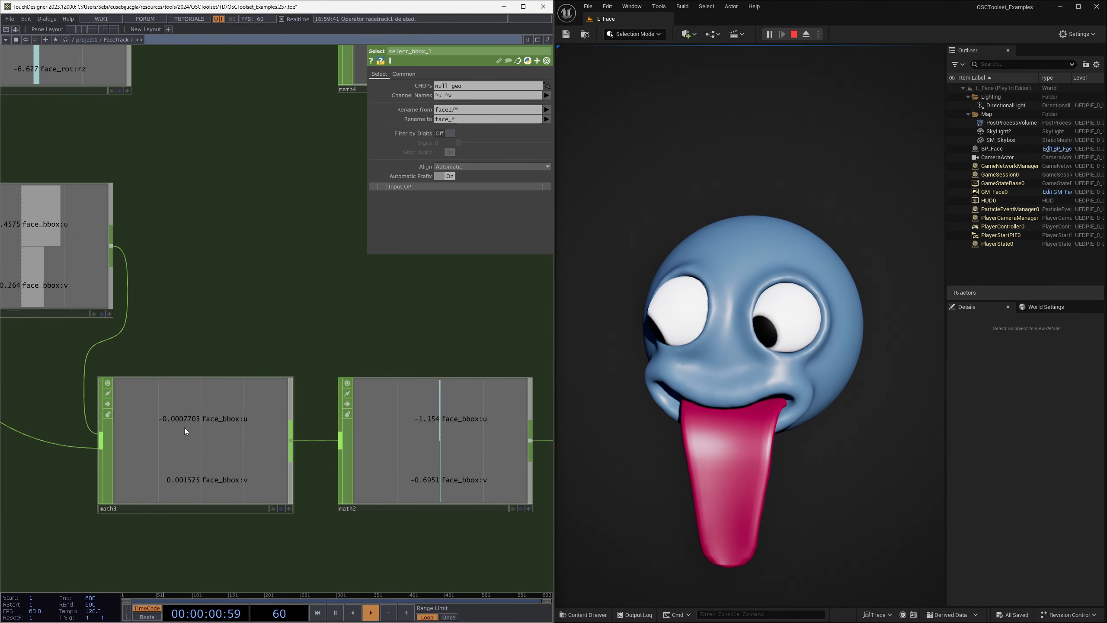
# - Review the Delay parameters of delay1 and return the selection to select_bbox_1
pyautogui.scroll(-4, 176, 421)
pyautogui.moveTo(183, 377); pyautogui.dragTo(276, 368)
pyautogui.click(160, 311)
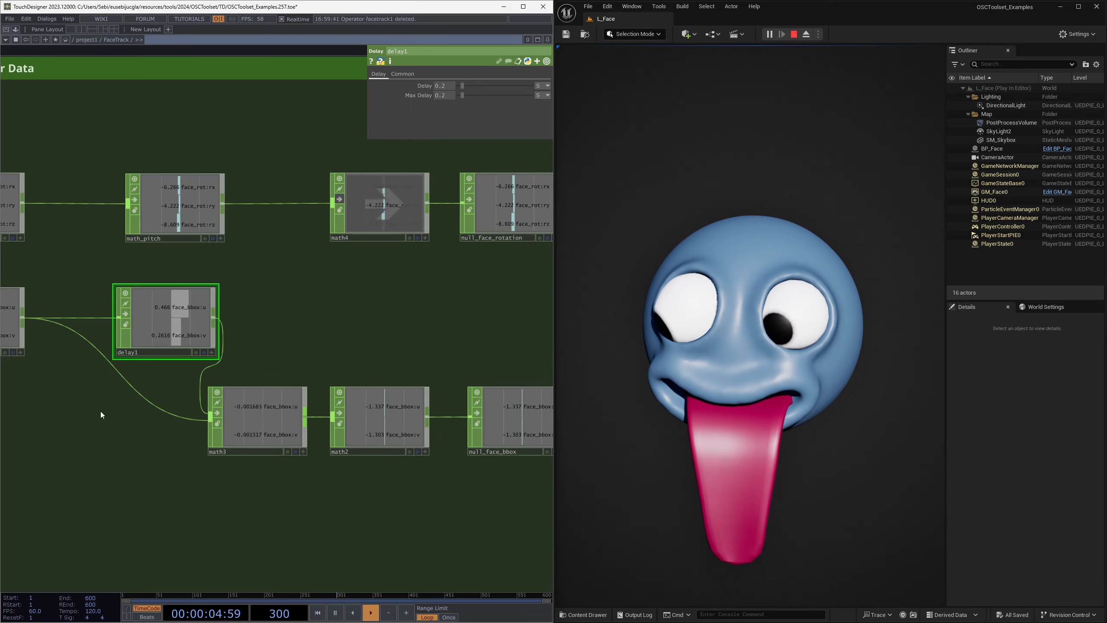
pyautogui.moveTo(366, 152); pyautogui.dragTo(425, 168)
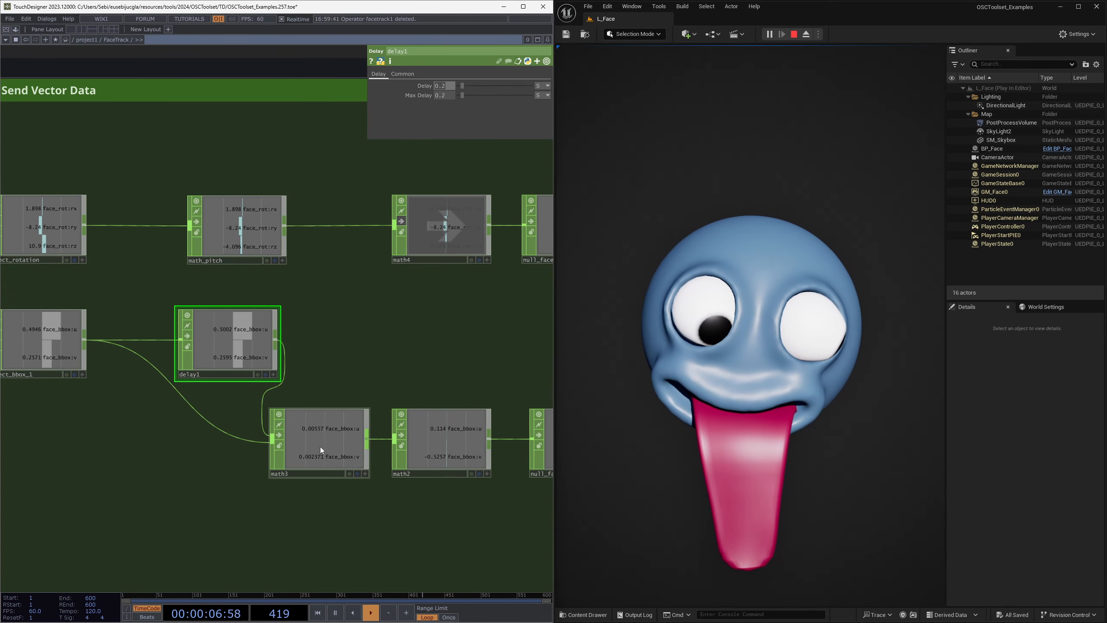
pyautogui.click(39, 330)
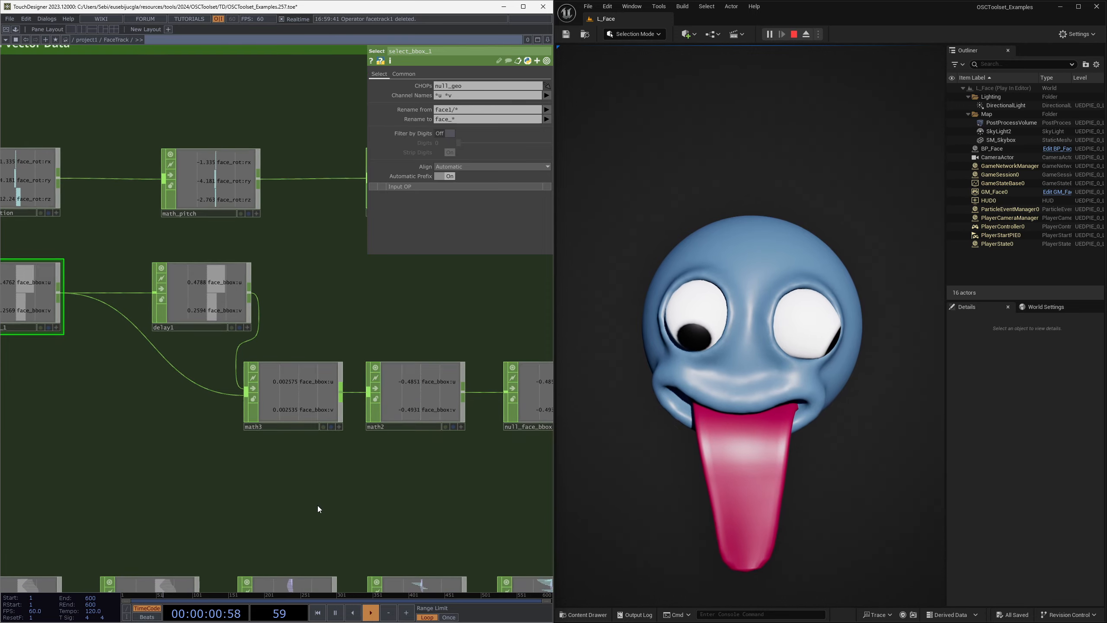
# - Add a Trail CHOP fed by the output of math3 and position it above math2
pyautogui.press('Tab')
pyautogui.write('tra')
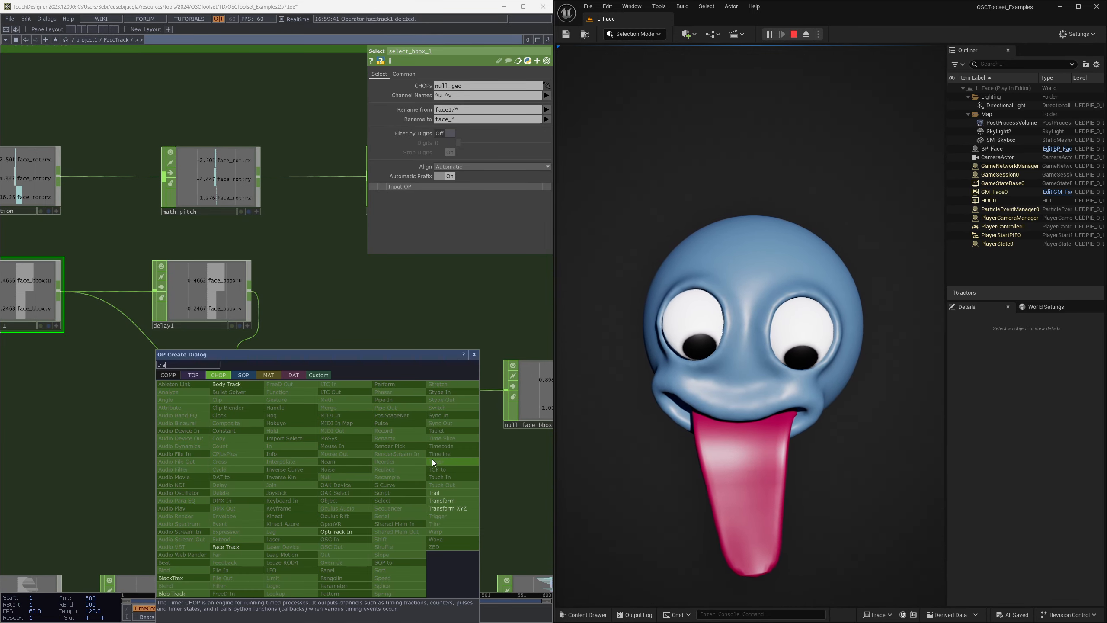
pyautogui.click(443, 494)
pyautogui.click(392, 486)
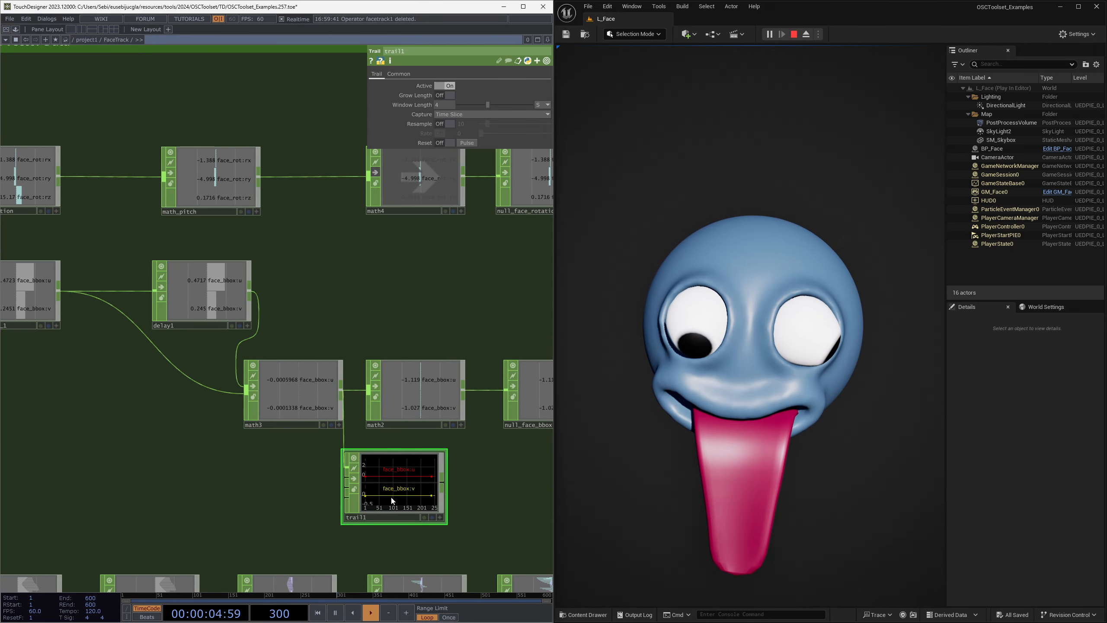
pyautogui.moveTo(393, 500); pyautogui.dragTo(416, 302)
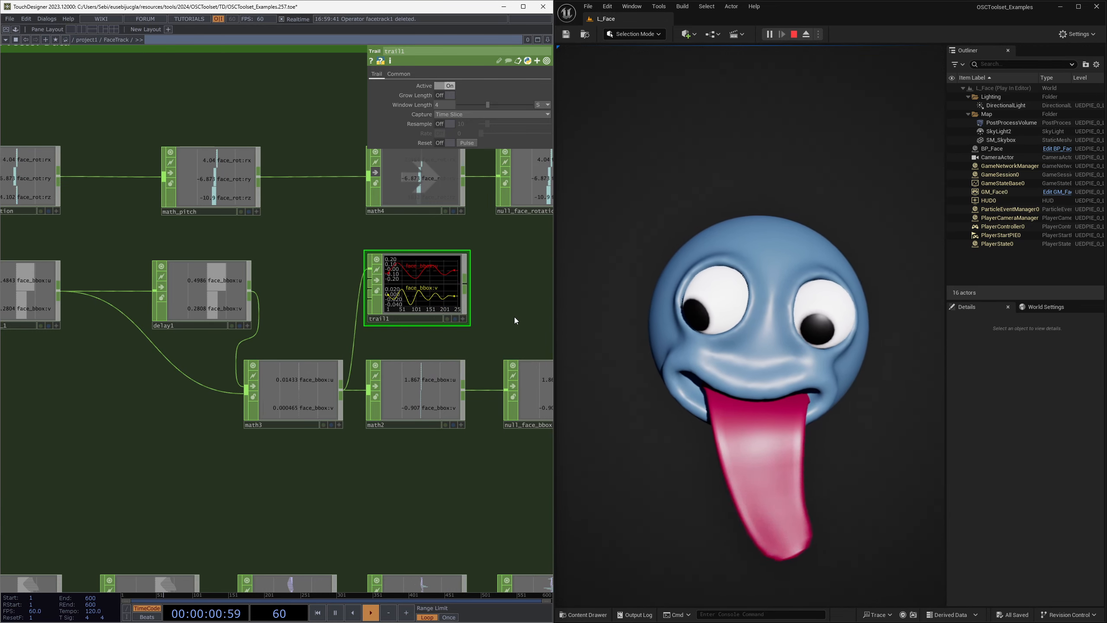
# - Examine the face_bbox:u and face_bbox:v curves in the Trail operator while the face moves, and delete the operator
pyautogui.scroll(3, 445, 268)
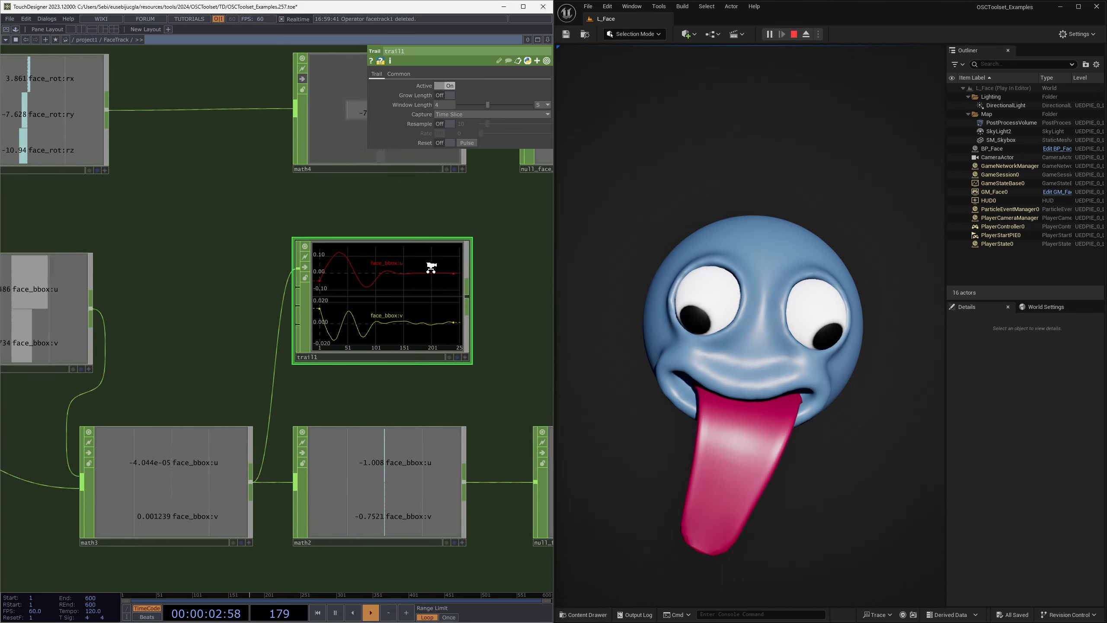
pyautogui.scroll(1, 461, 270)
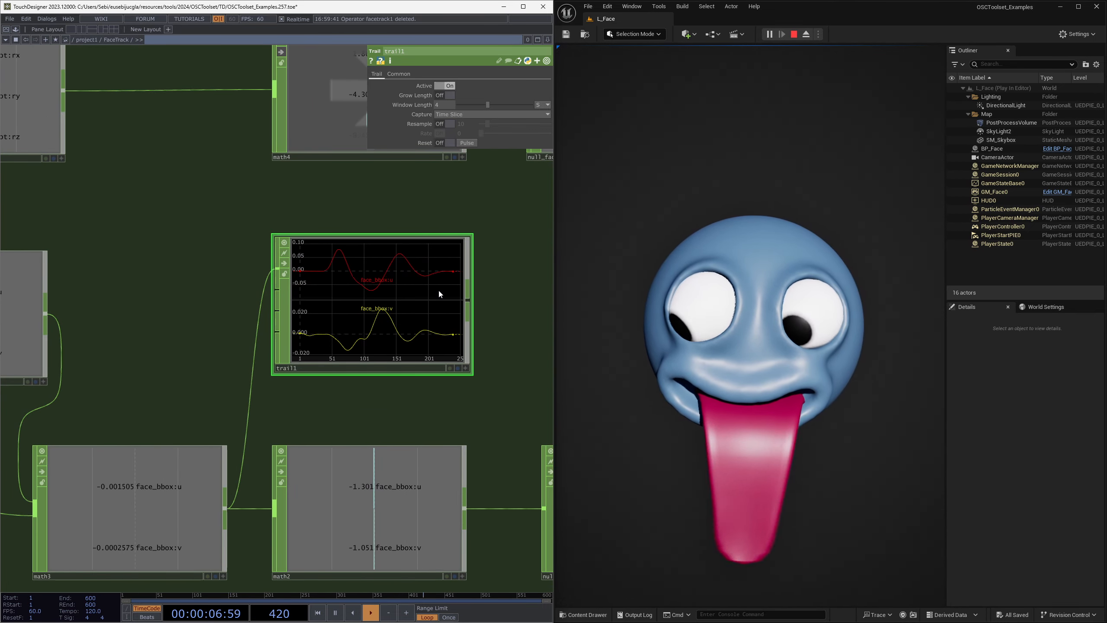
pyautogui.scroll(-4, 409, 277)
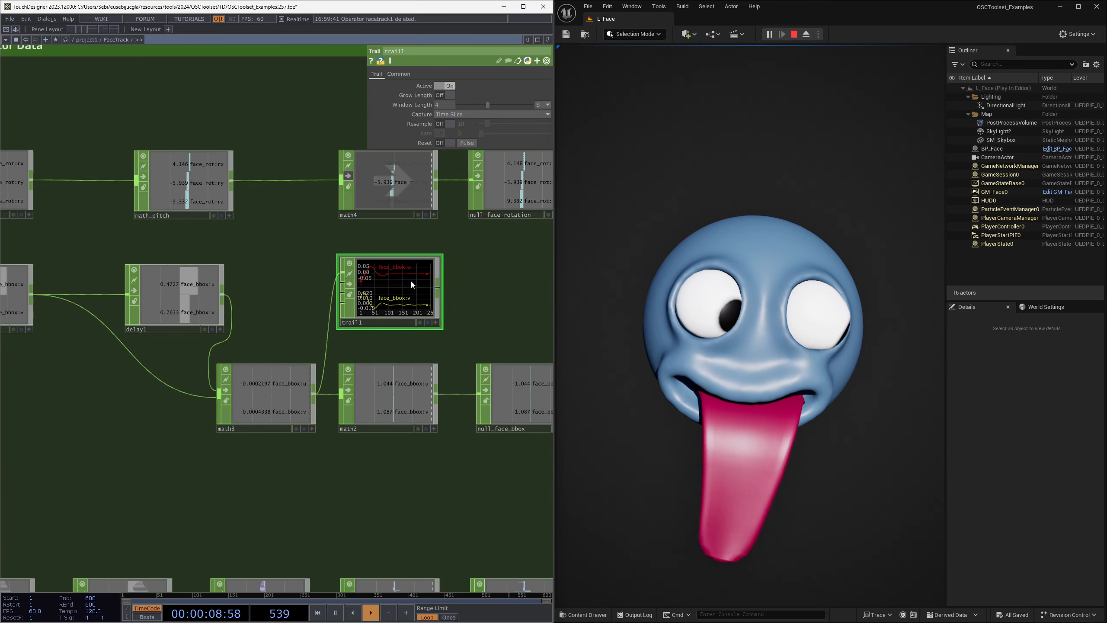
pyautogui.moveTo(491, 300); pyautogui.dragTo(411, 300)
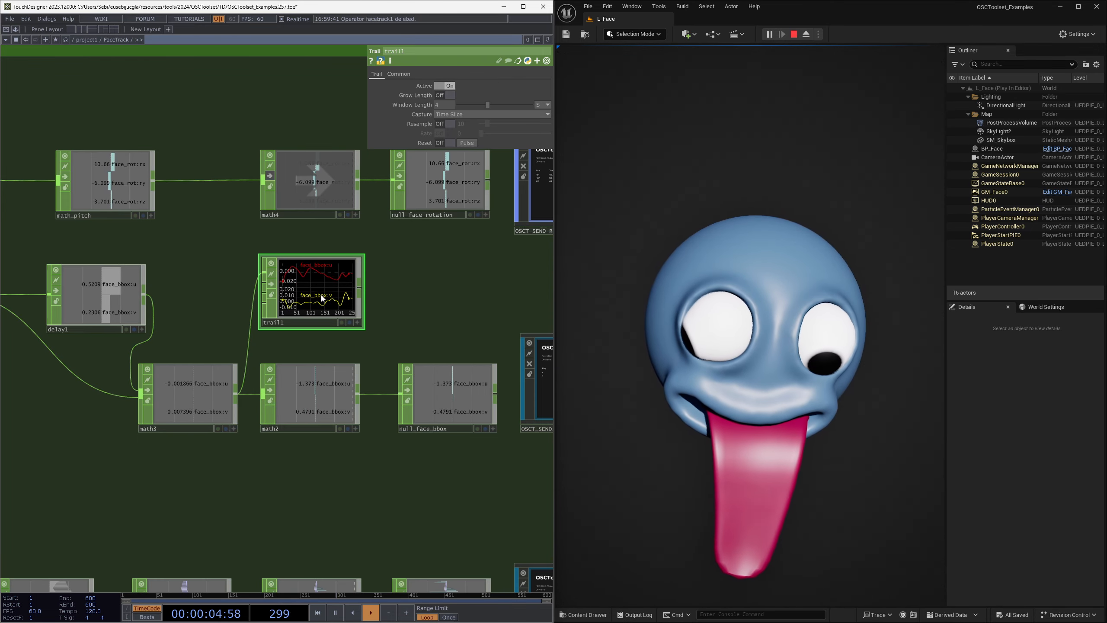
pyautogui.press('Delete')
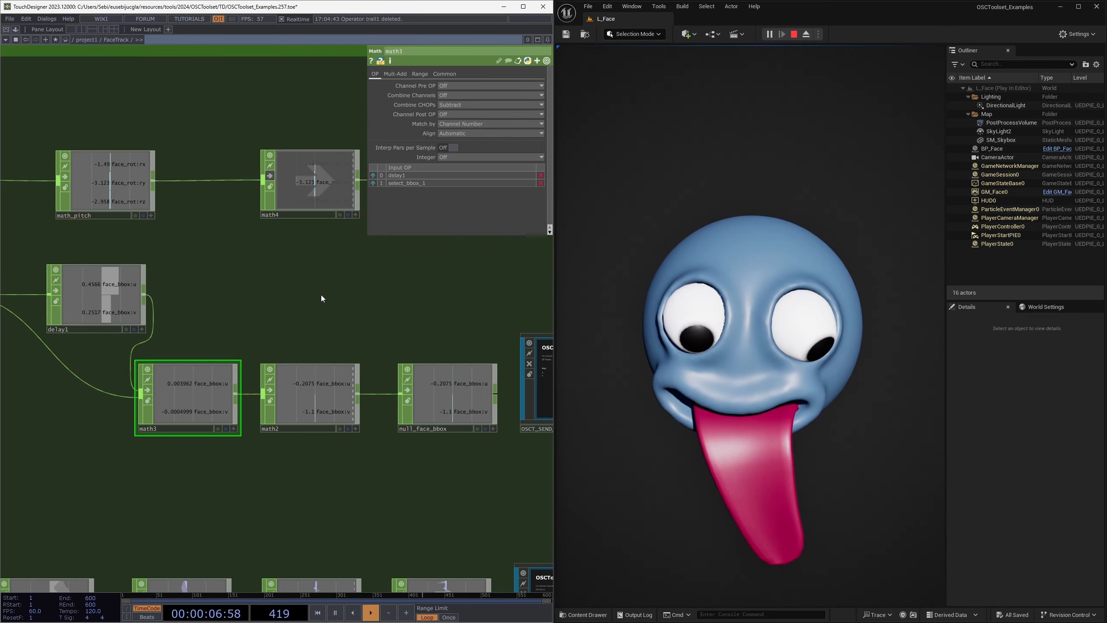
# - Select math2, show its Multi-Add parameters and set Multiply to 200
pyautogui.click(321, 382)
pyautogui.moveTo(363, 323); pyautogui.dragTo(283, 296)
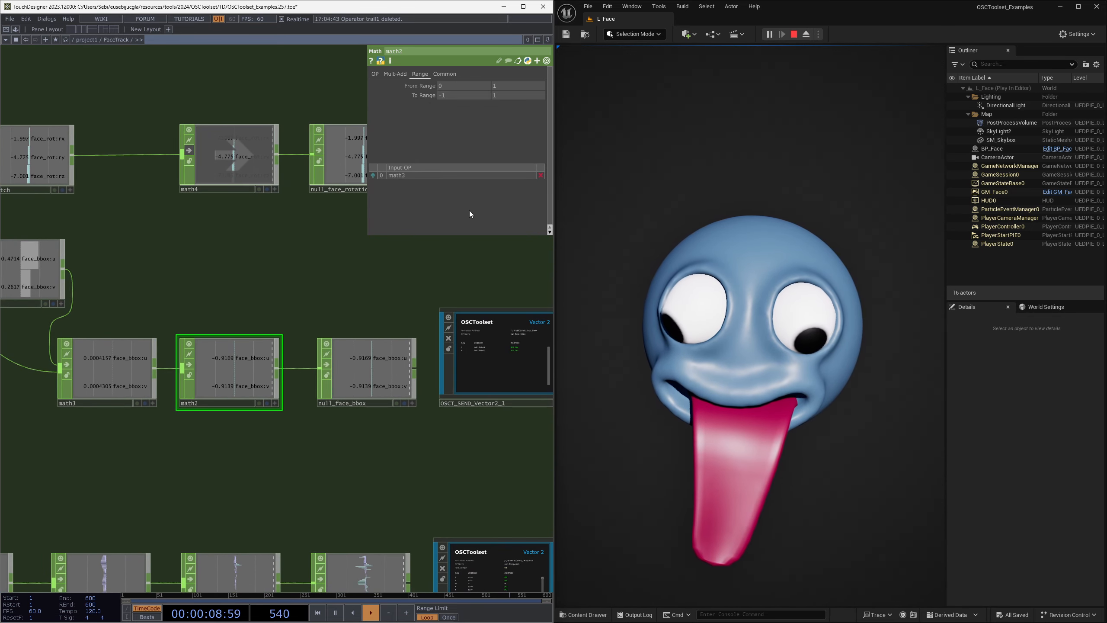
pyautogui.click(405, 73)
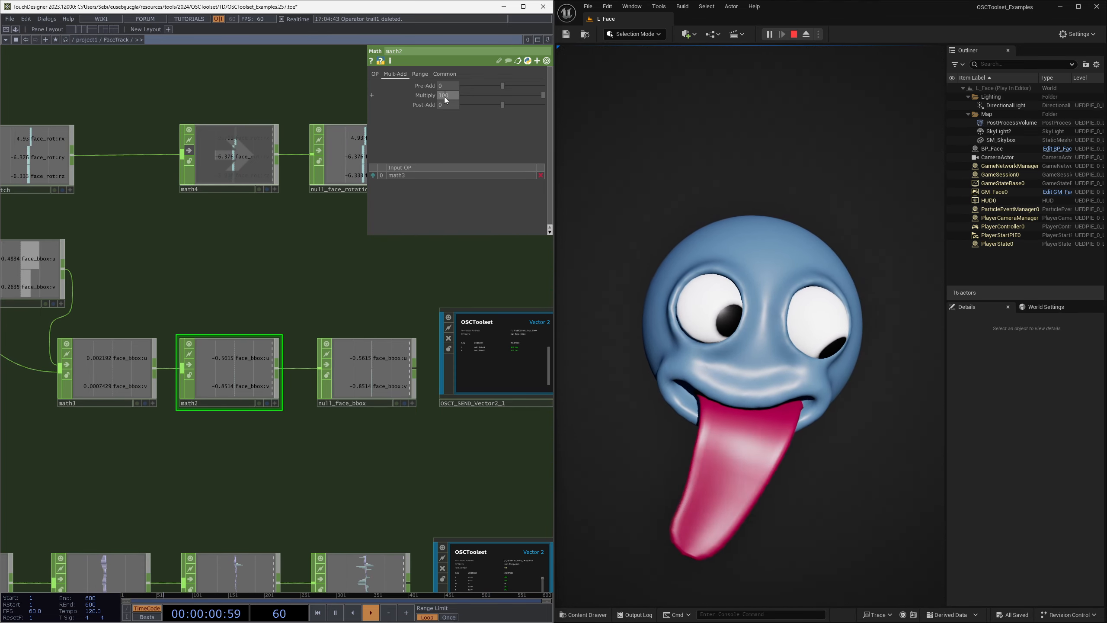
pyautogui.click(443, 96)
pyautogui.write('200')
pyautogui.press('Return')
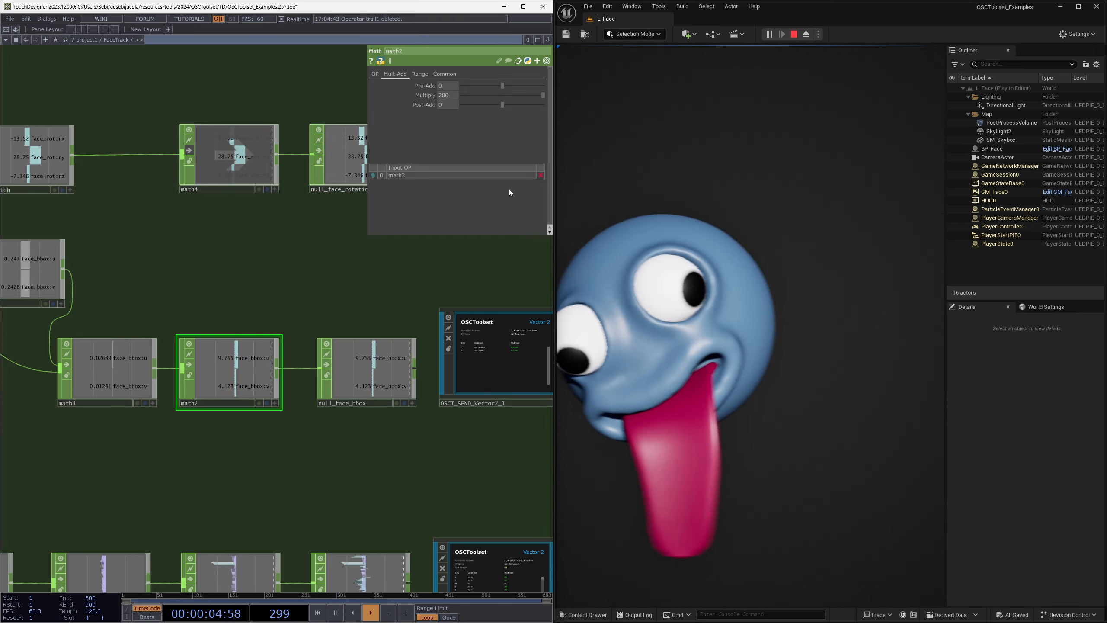
# - Try Multiply values of 300 and 500 on math2 and compare how far the Unreal face moves
pyautogui.click(441, 96)
pyautogui.write('300')
pyautogui.press('Return')
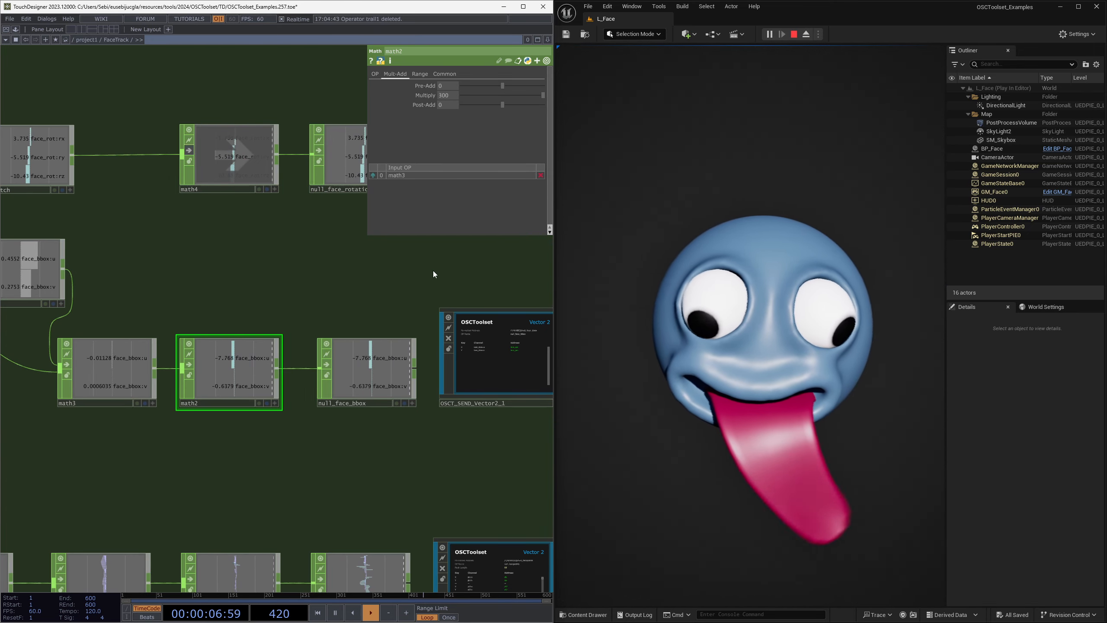
pyautogui.click(442, 95)
pyautogui.write('500')
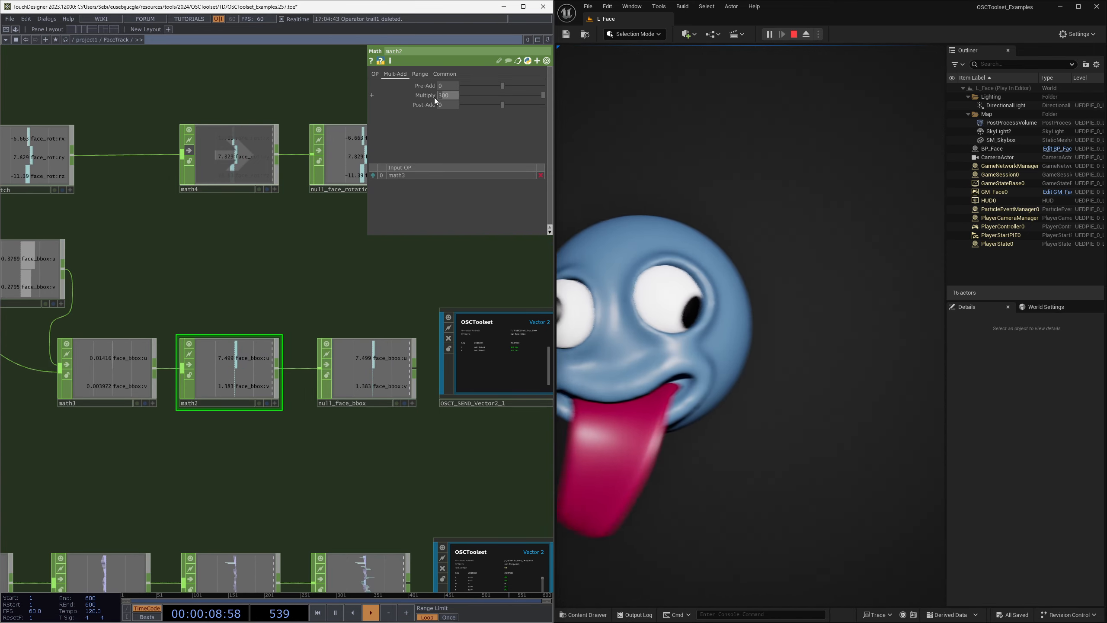
pyautogui.press('Return')
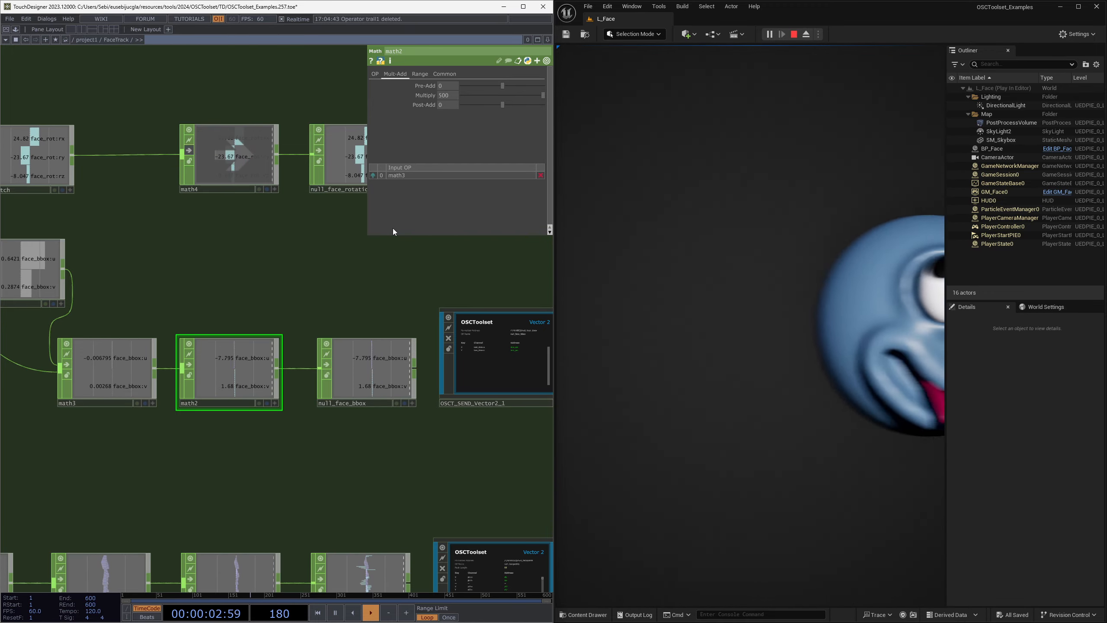
# - Set Multiply on math2 to 100
pyautogui.click(442, 94)
pyautogui.write('100')
pyautogui.press('Return')
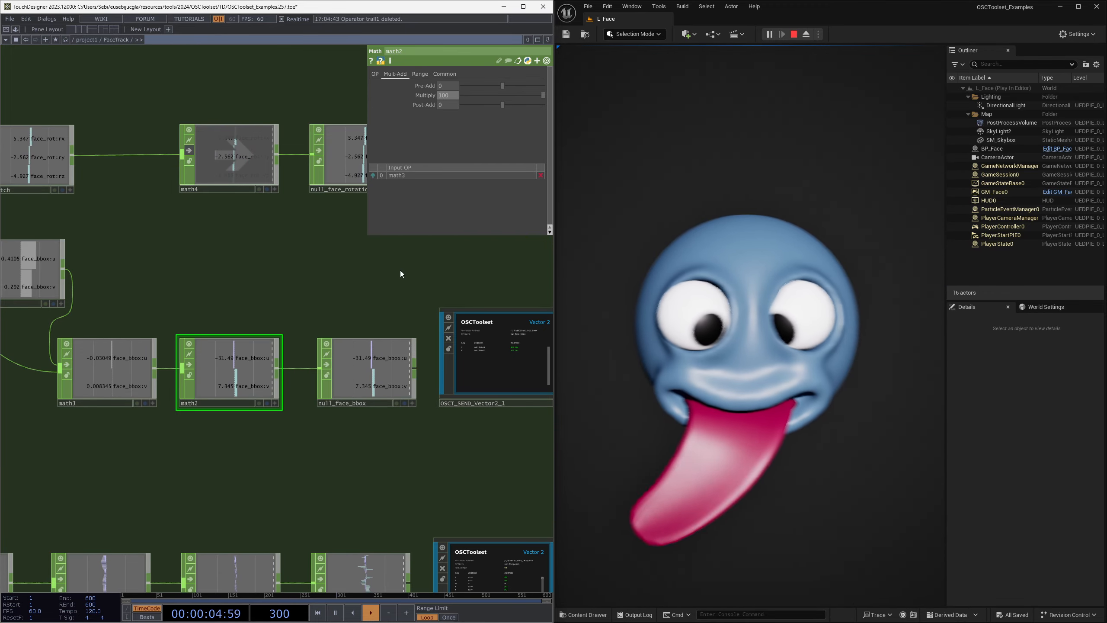
# - Review the face_bbox chain, checking the parameters of delay1 and the OSCT_SEND_Vector2_1 sender
pyautogui.scroll(-3, 376, 265)
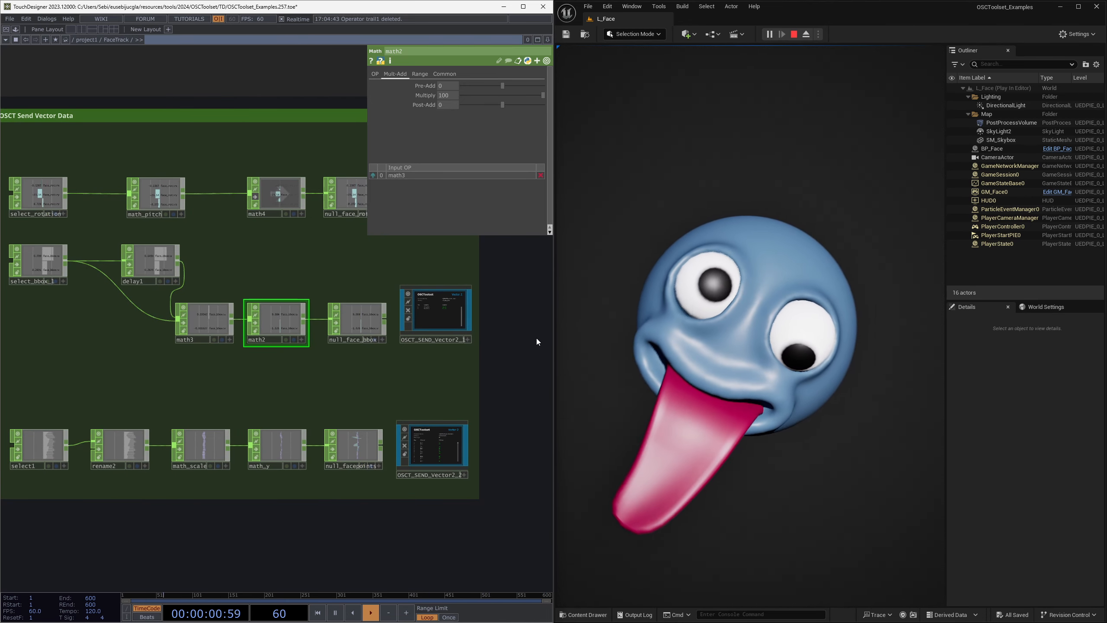
pyautogui.moveTo(196, 370); pyautogui.dragTo(212, 361)
pyautogui.middleClick(241, 300)
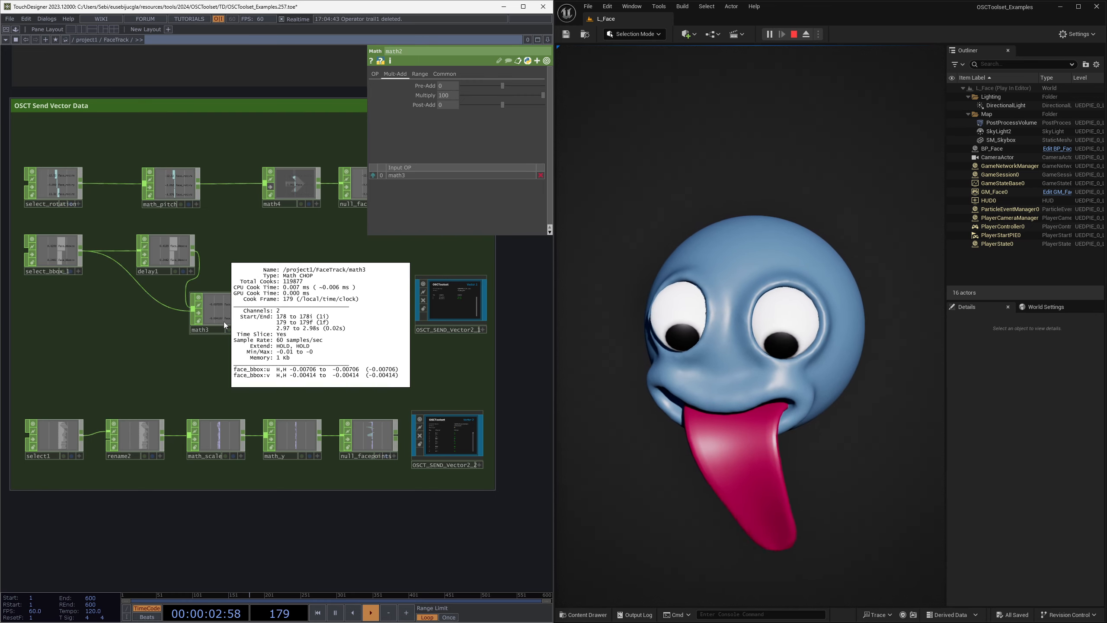
pyautogui.click(161, 251)
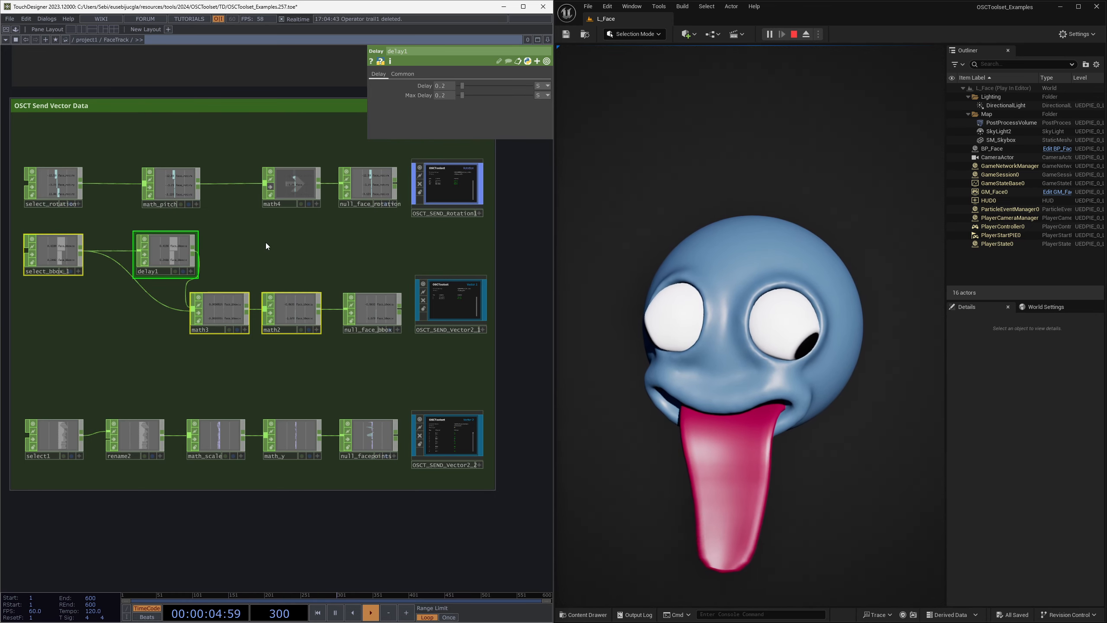
pyautogui.click(438, 293)
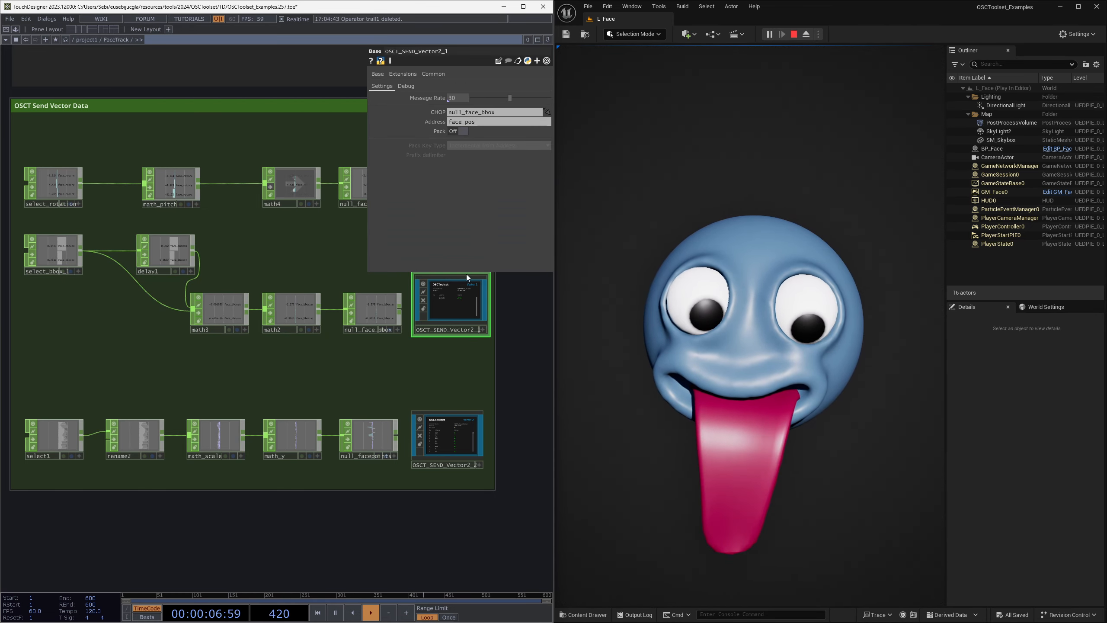
pyautogui.moveTo(377, 387); pyautogui.dragTo(425, 366)
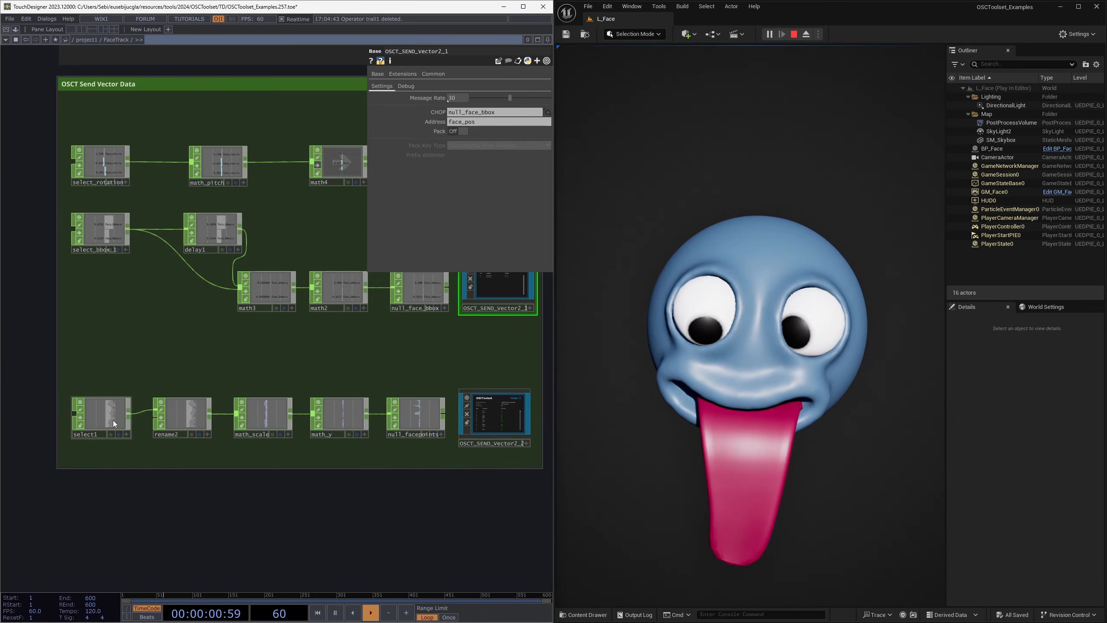
# - Examine the u and v channels of the face points in select1, down to the last point, and its connection to rename2
pyautogui.scroll(10, 106, 419)
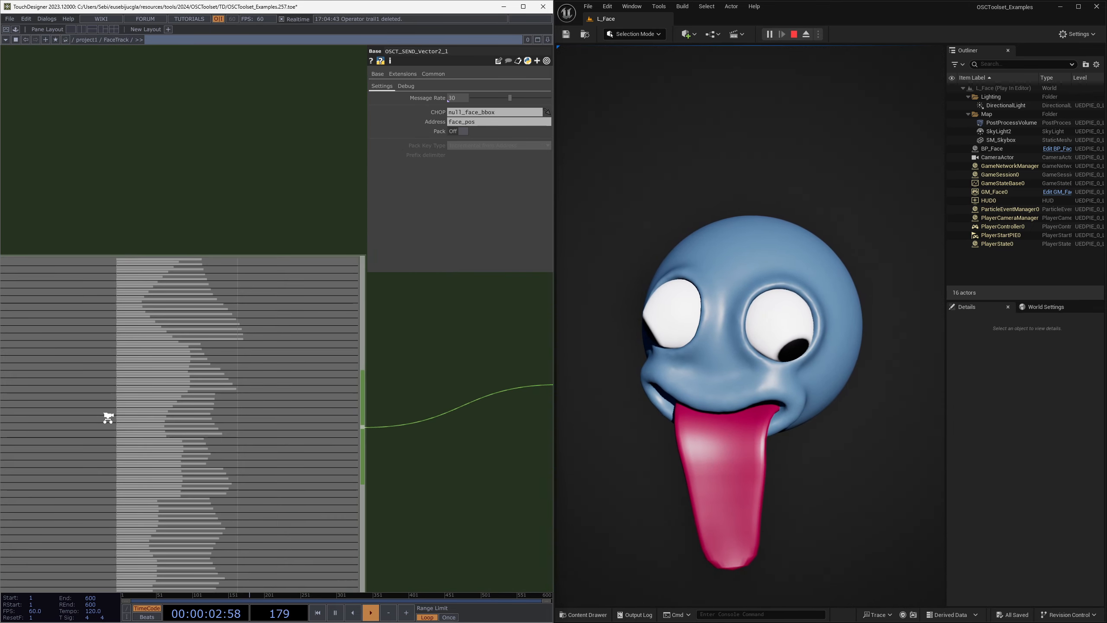
pyautogui.scroll(-6, 108, 418)
pyautogui.scroll(8, 227, 341)
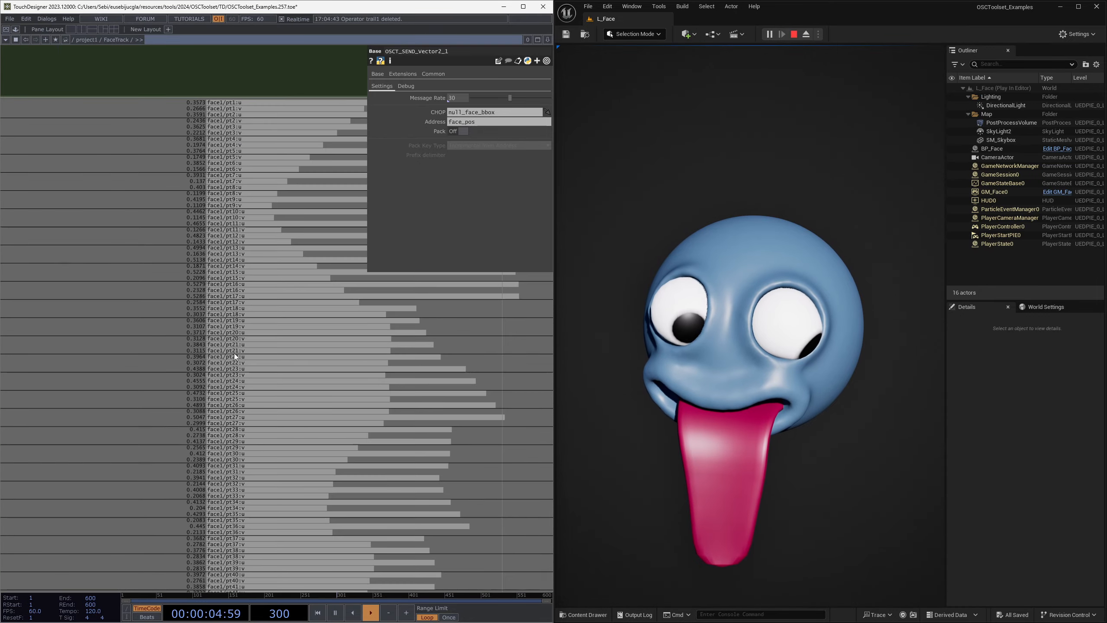
pyautogui.moveTo(235, 356); pyautogui.dragTo(265, 304, button='middle')
pyautogui.scroll(-3, 225, 391)
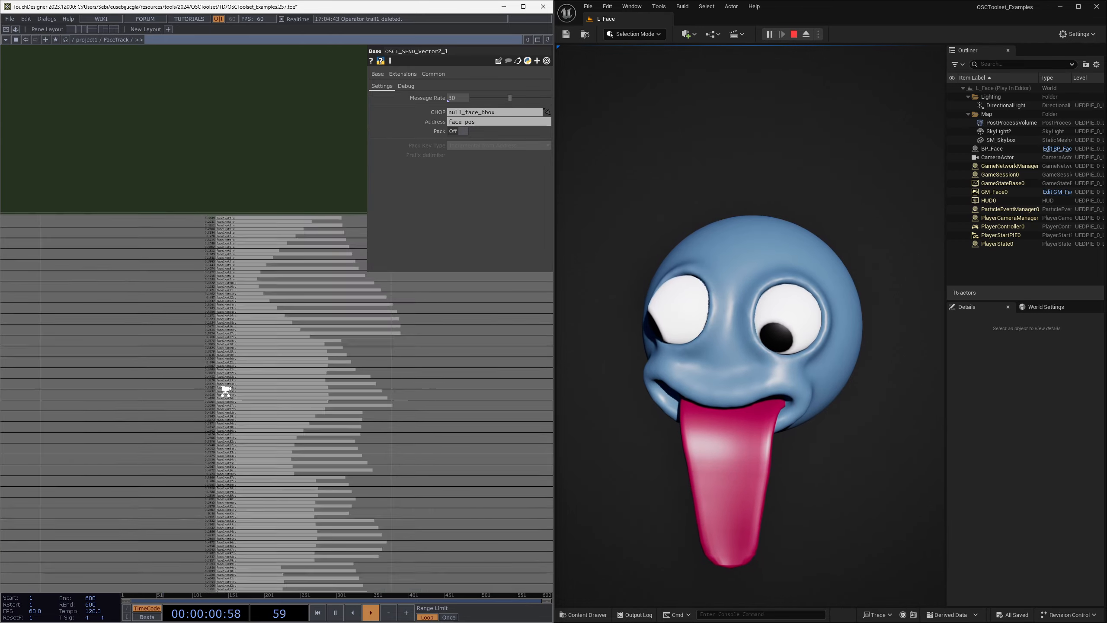
pyautogui.scroll(-3, 226, 390)
pyautogui.moveTo(499, 559); pyautogui.dragTo(502, 425)
pyautogui.scroll(9, 203, 443)
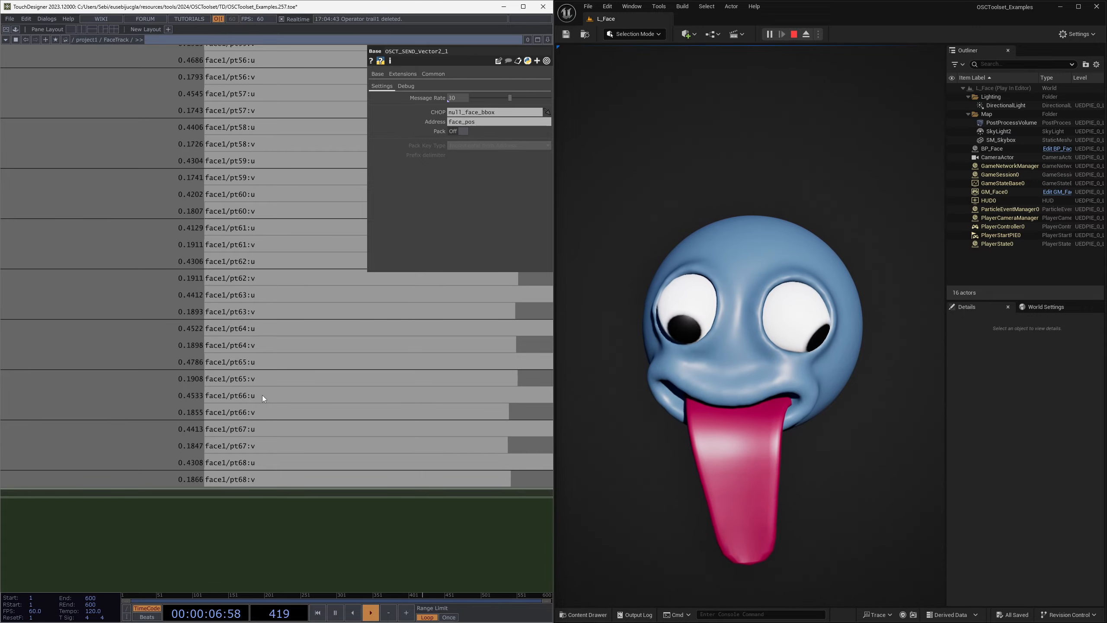
pyautogui.scroll(-3, 419, 478)
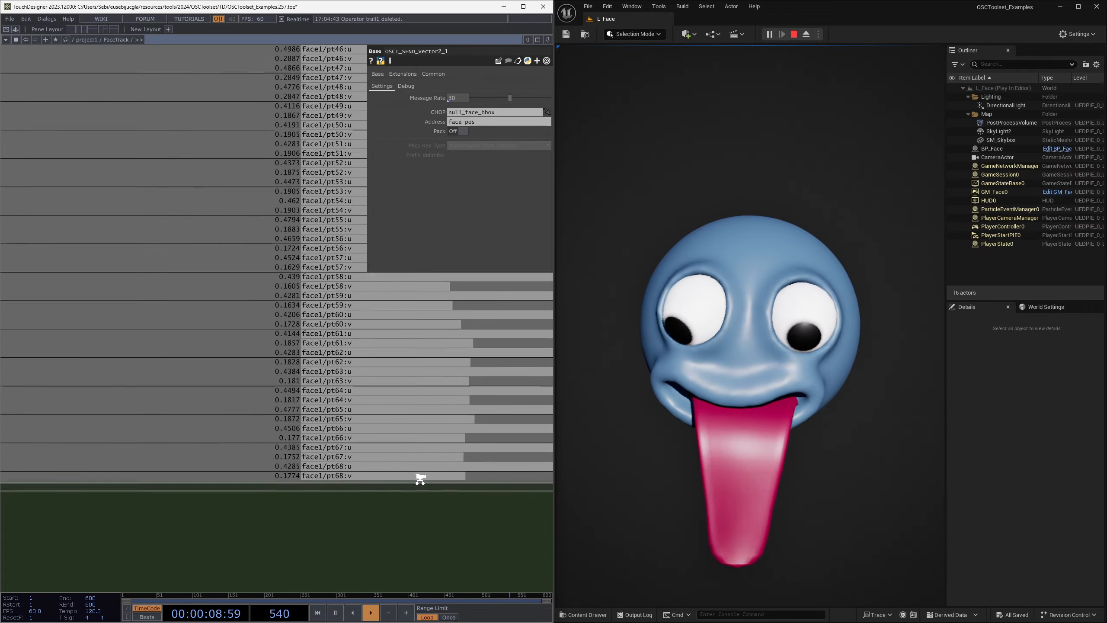
pyautogui.scroll(-5, 419, 478)
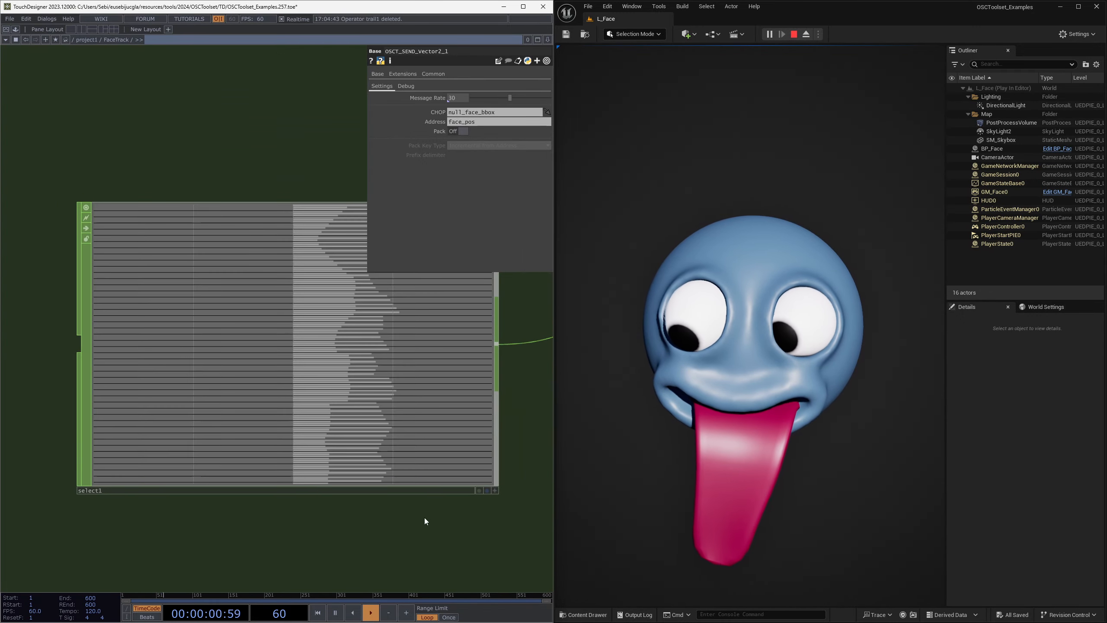
pyautogui.moveTo(424, 518); pyautogui.dragTo(237, 507)
pyautogui.moveTo(353, 467); pyautogui.dragTo(209, 464)
# - Switch the running Unreal Engine preview from the face mesh to the labelled landmark points only, and release the mouse from the viewport
pyautogui.click(610, 454)
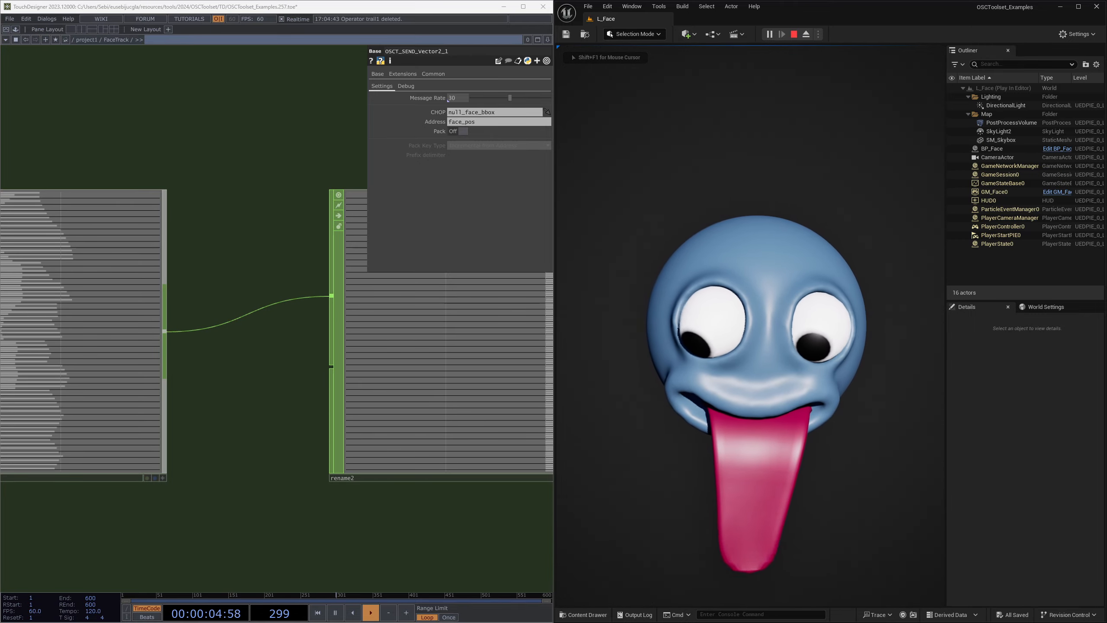
pyautogui.press('space')
pyautogui.press('space')
pyautogui.press('space')
pyautogui.press('space')
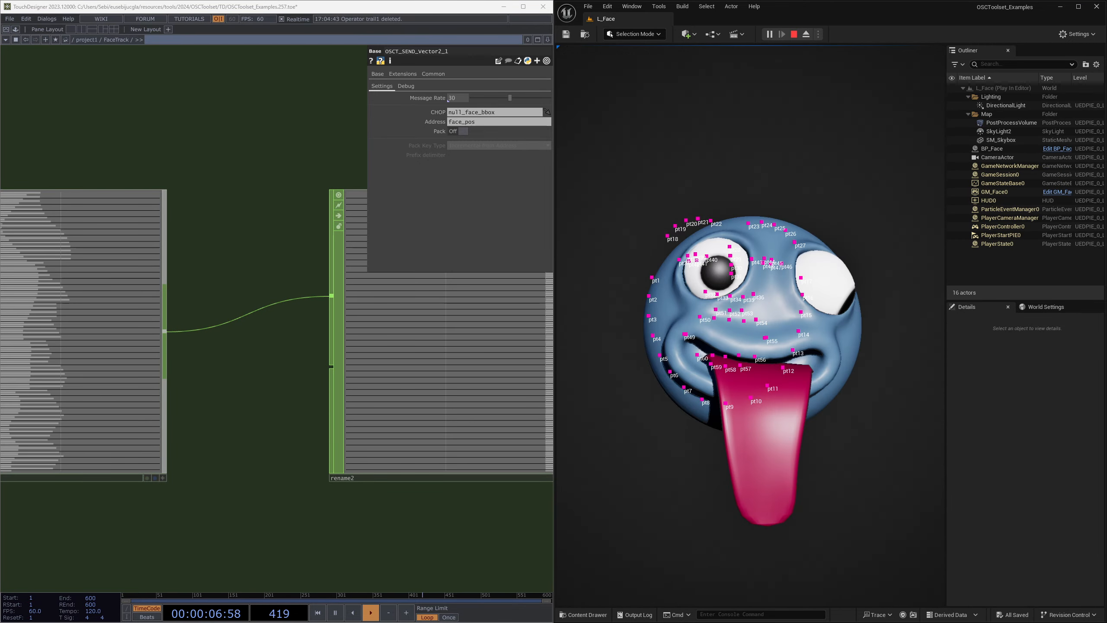
pyautogui.press('space')
pyautogui.hotkey('shift', 'F1')
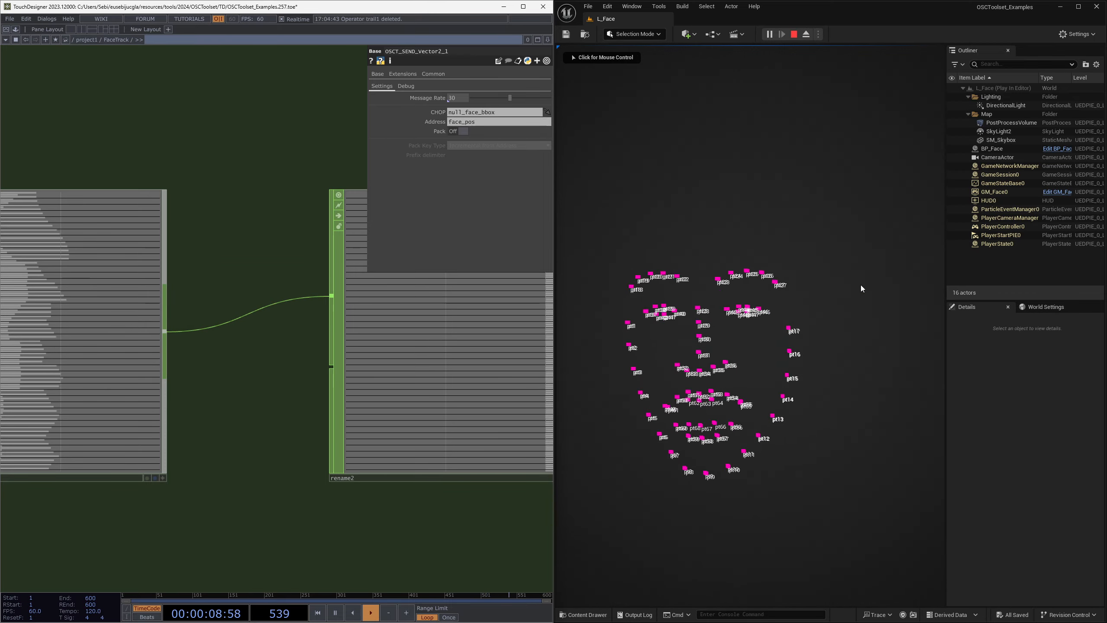
# - Follow the landmark chain in TouchDesigner from rename2 to null_facepoints and inspect the channel-to-address list of OSCT_SEND_Vector2_1
pyautogui.scroll(-5, 475, 377)
pyautogui.moveTo(520, 456); pyautogui.dragTo(175, 439)
pyautogui.scroll(-2, 176, 439)
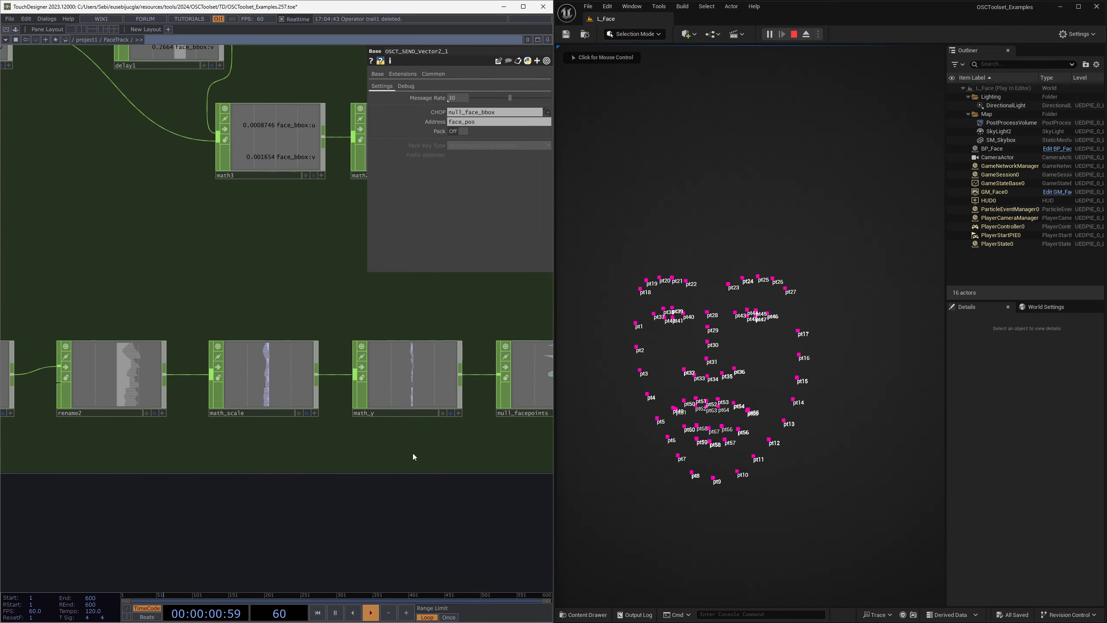
pyautogui.scroll(-3, 500, 455)
pyautogui.moveTo(446, 448); pyautogui.dragTo(163, 444)
pyautogui.click(366, 398)
pyautogui.moveTo(435, 399); pyautogui.dragTo(362, 400)
pyautogui.click(283, 208)
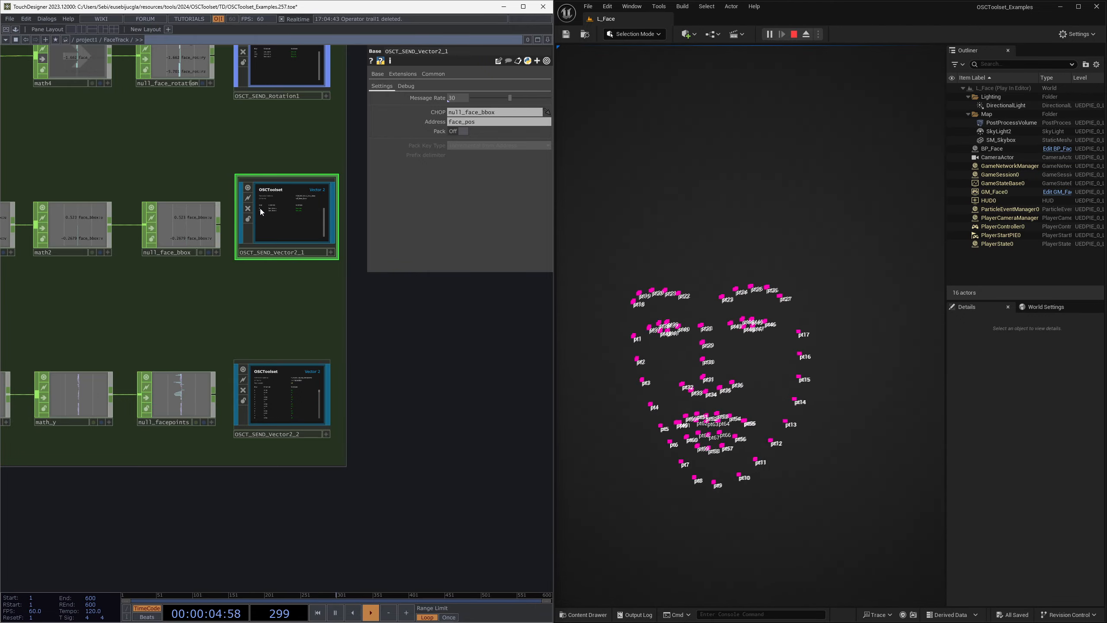
pyautogui.scroll(5, 259, 208)
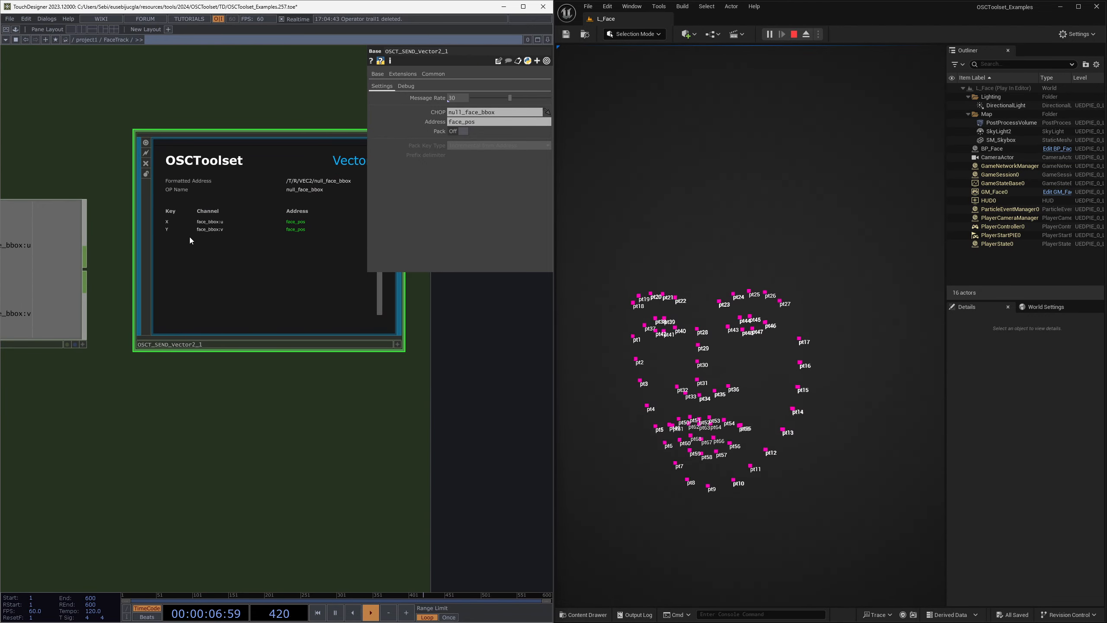
# - Select OSCT_SEND_Vector2_2 and review its packed channels, addresses and Pack settings
pyautogui.scroll(-5, 231, 261)
pyautogui.scroll(5, 251, 402)
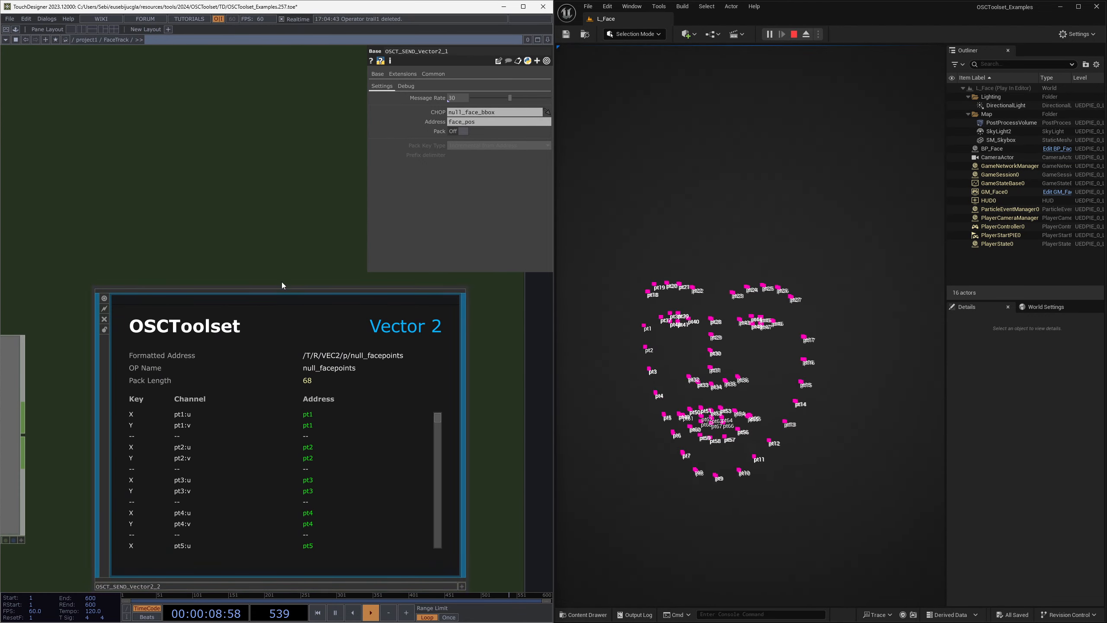
pyautogui.moveTo(282, 282); pyautogui.dragTo(294, 205)
pyautogui.click(285, 324)
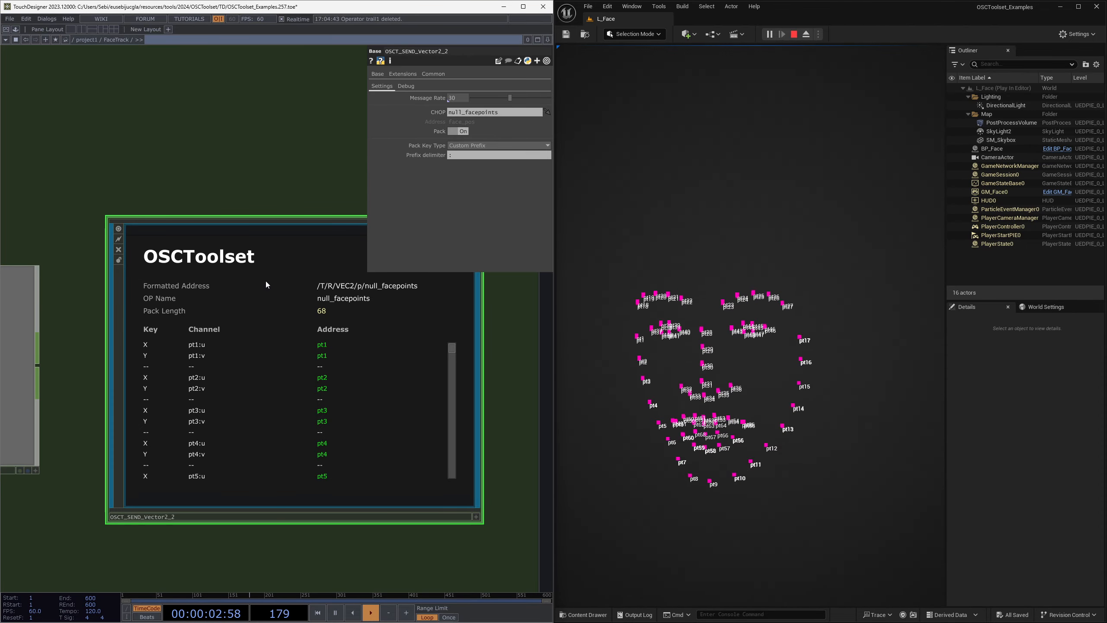
pyautogui.moveTo(178, 176); pyautogui.dragTo(227, 169)
pyautogui.moveTo(290, 184); pyautogui.dragTo(218, 175)
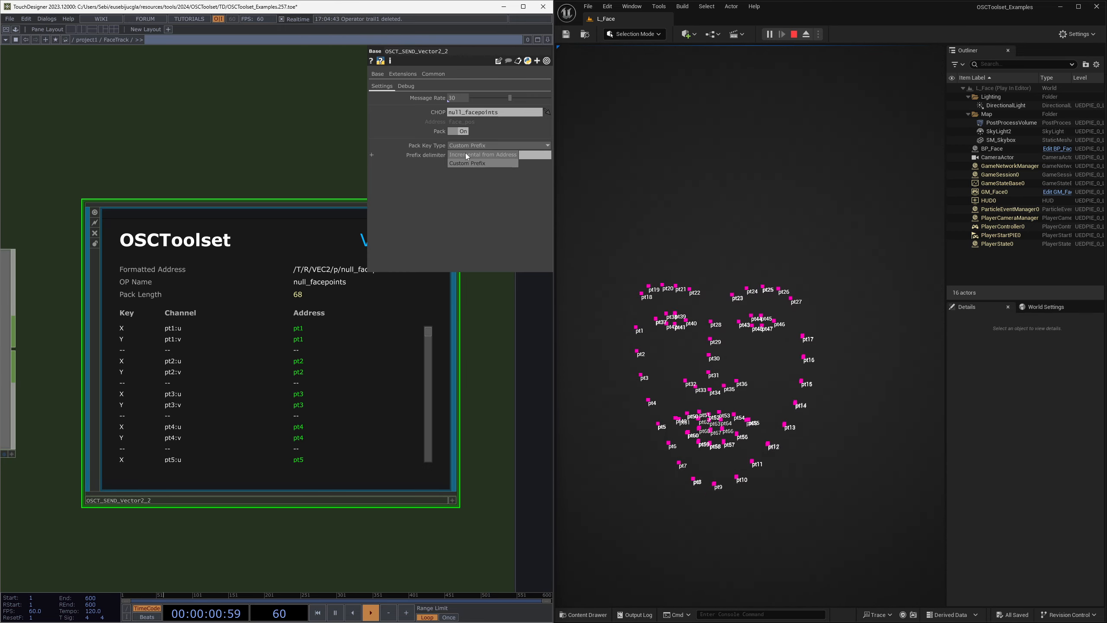
# - Set Pack Key Type of OSCT_SEND_Vector2_2 to Incremental from Address and restart the Unreal Engine play session
pyautogui.click(479, 155)
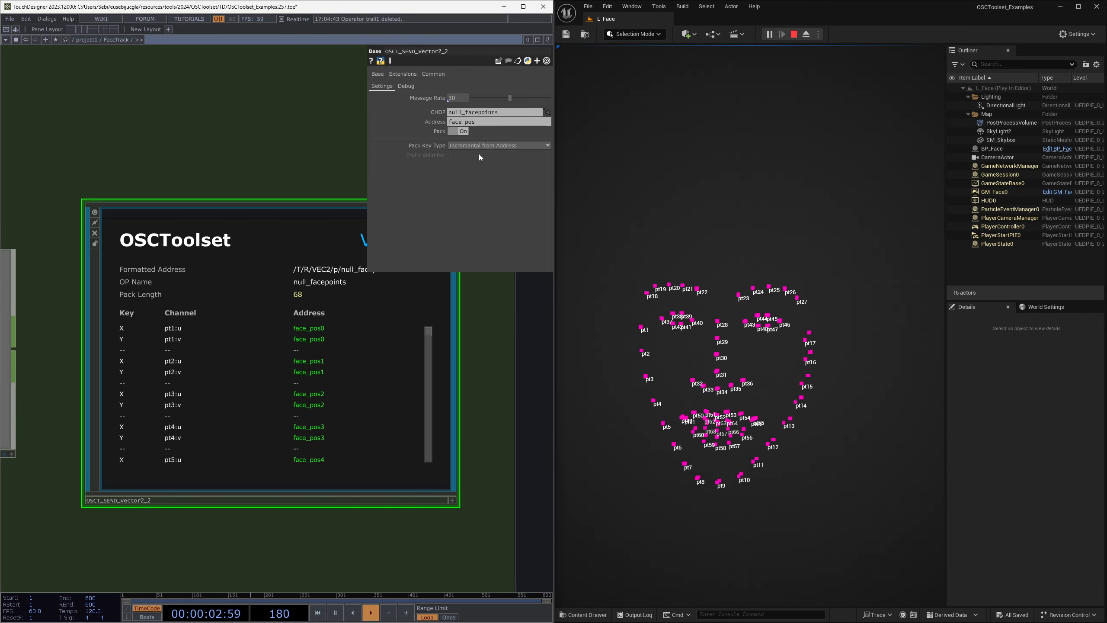
pyautogui.click(794, 35)
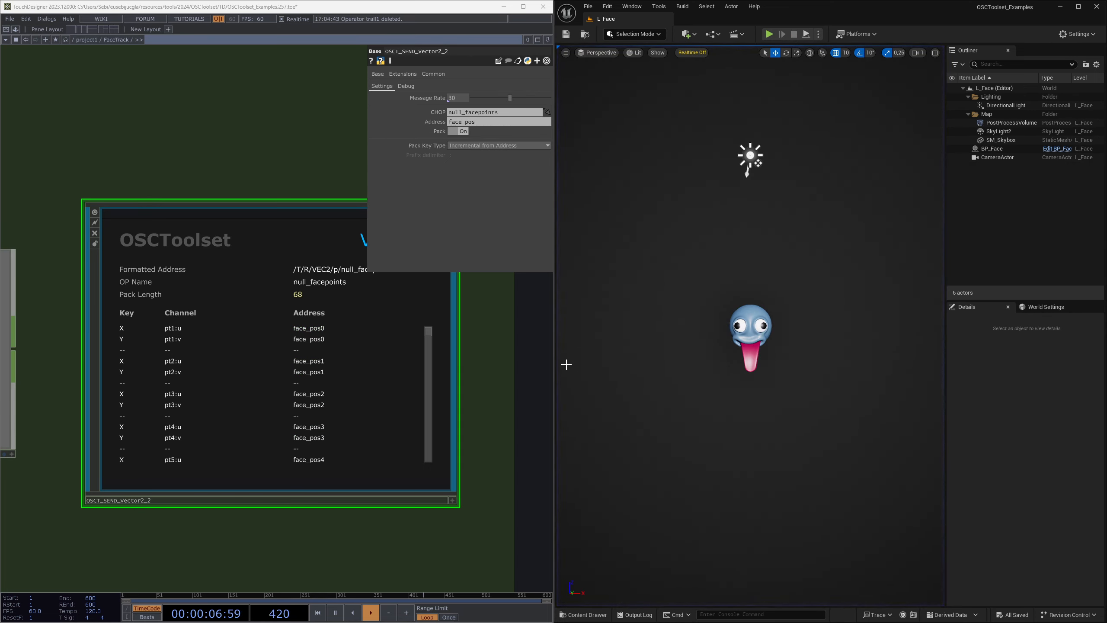
pyautogui.click(770, 35)
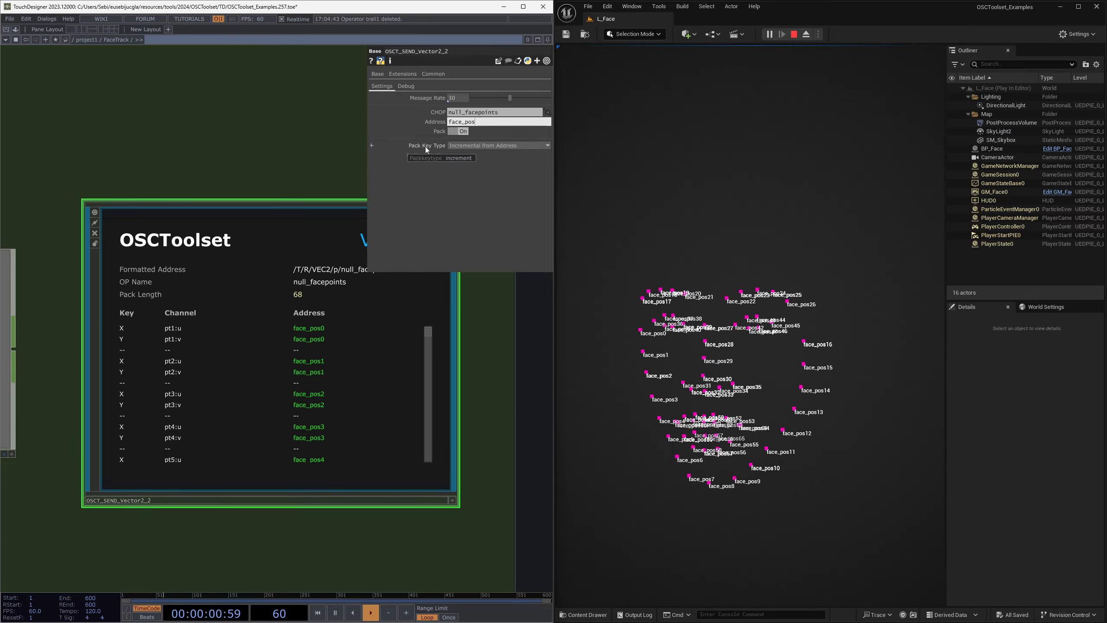
# - Return Pack Key Type of OSCT_SEND_Vector2_2 to Custom Prefix and stop the Unreal Engine play session
pyautogui.click(484, 147)
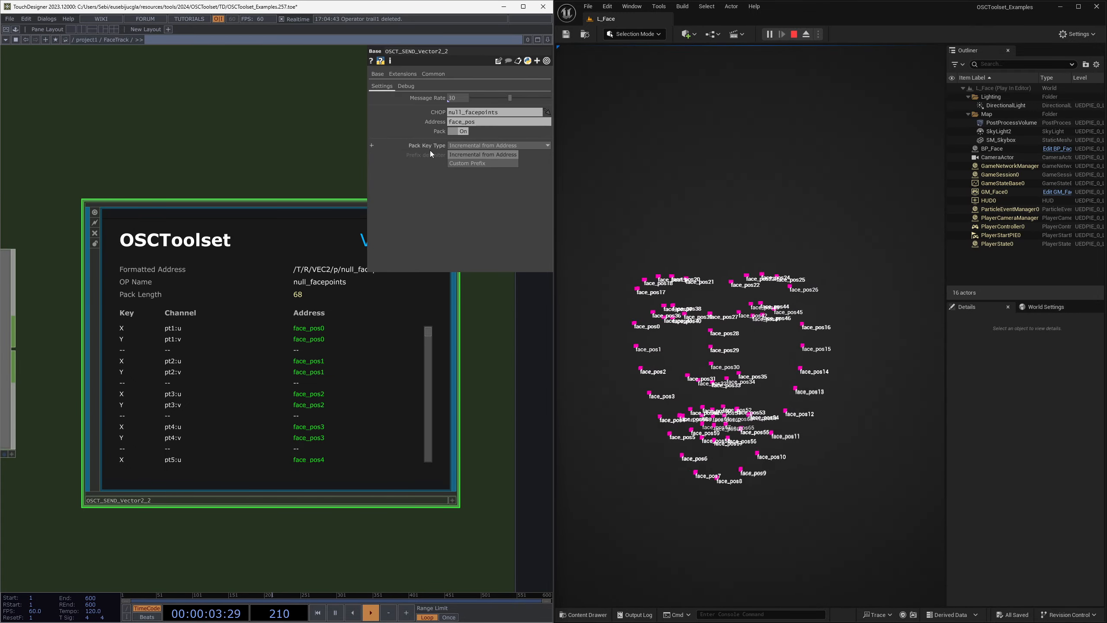
pyautogui.click(486, 163)
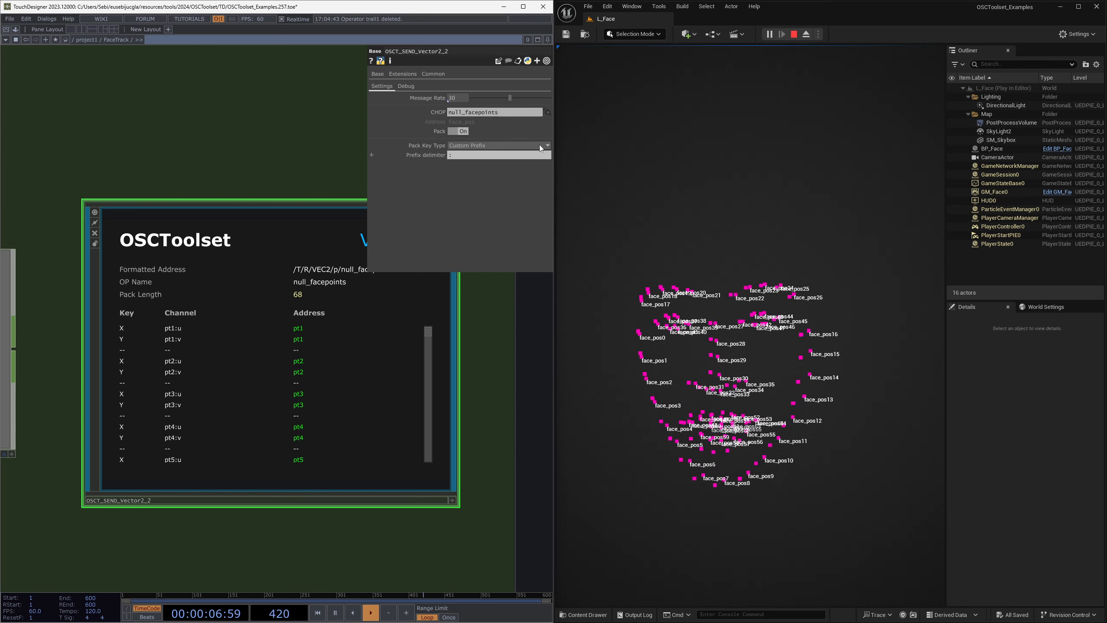
pyautogui.click(793, 34)
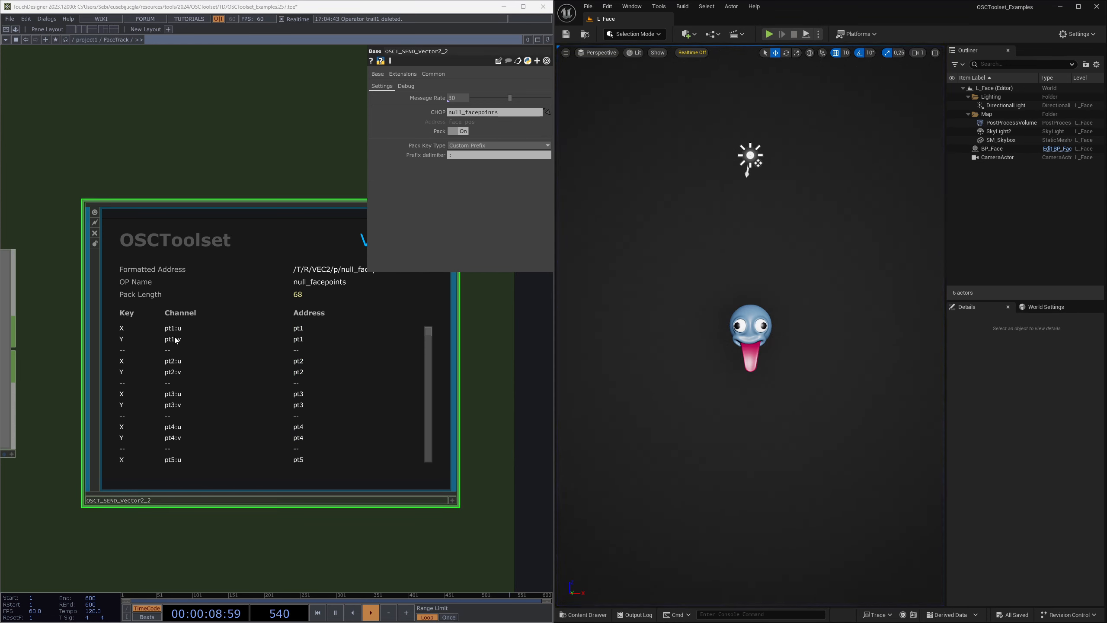
# - Try "/" as the Prefix delimiter of OSCT_SEND_Vector2_2
pyautogui.scroll(2, 163, 332)
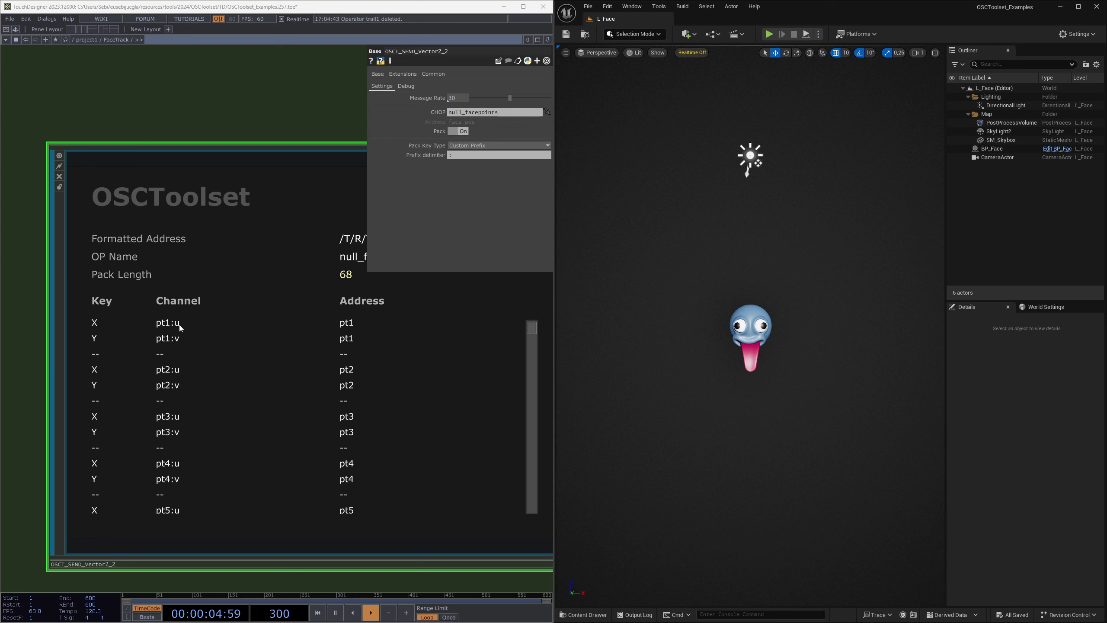
pyautogui.click(456, 156)
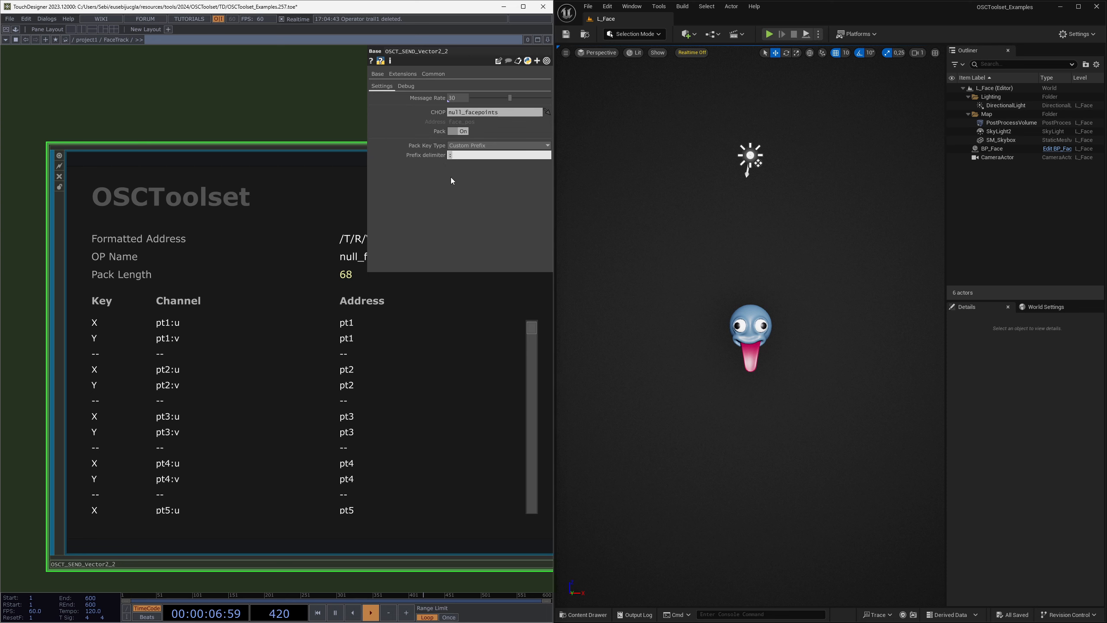
pyautogui.write('/')
pyautogui.press('Return')
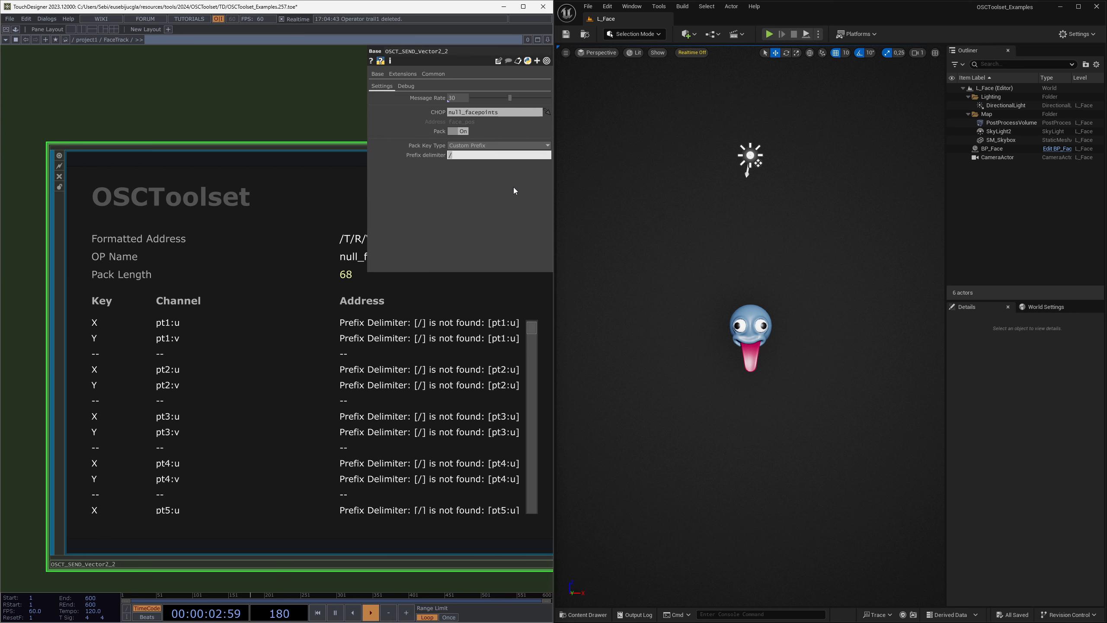
# - Set the Prefix delimiter of OSCT_SEND_Vector2_2 back to ":"
pyautogui.write(':')
pyautogui.press('Return')
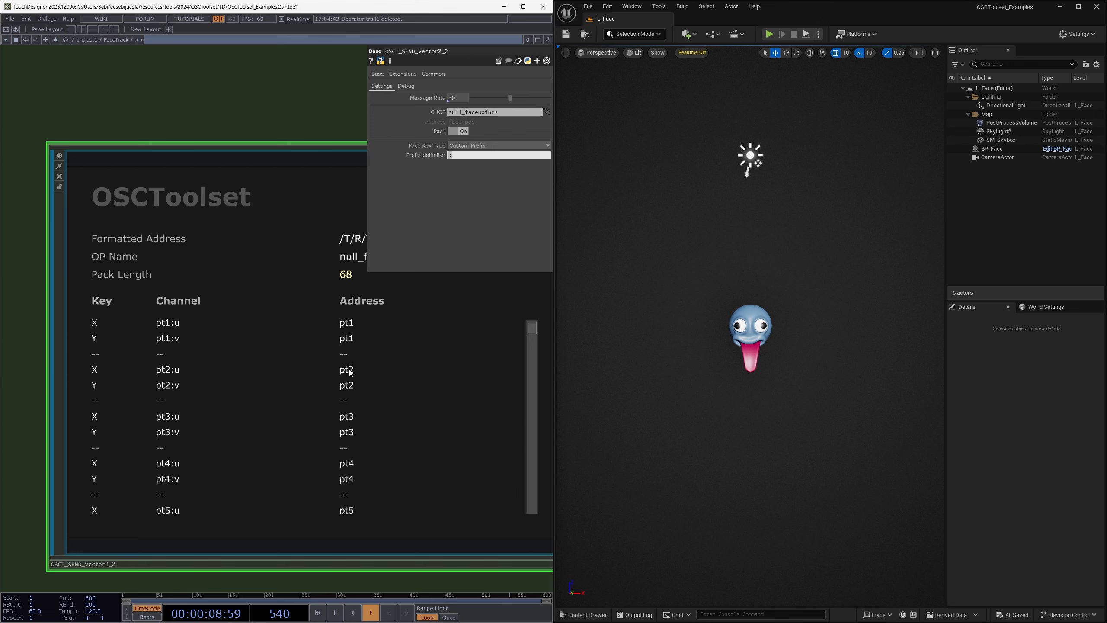
pyautogui.scroll(-5, 235, 316)
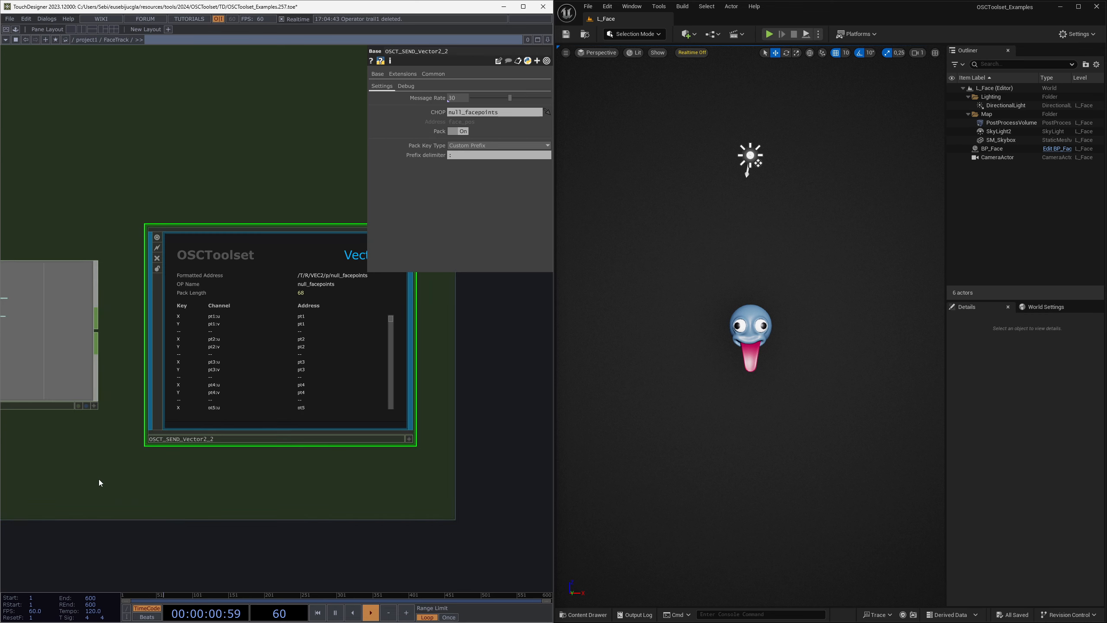
# - Trace the face points chain back from OSCT_SEND_Vector2_2 and examine the original channel names in the operator feeding rename2
pyautogui.moveTo(99, 481); pyautogui.dragTo(211, 471)
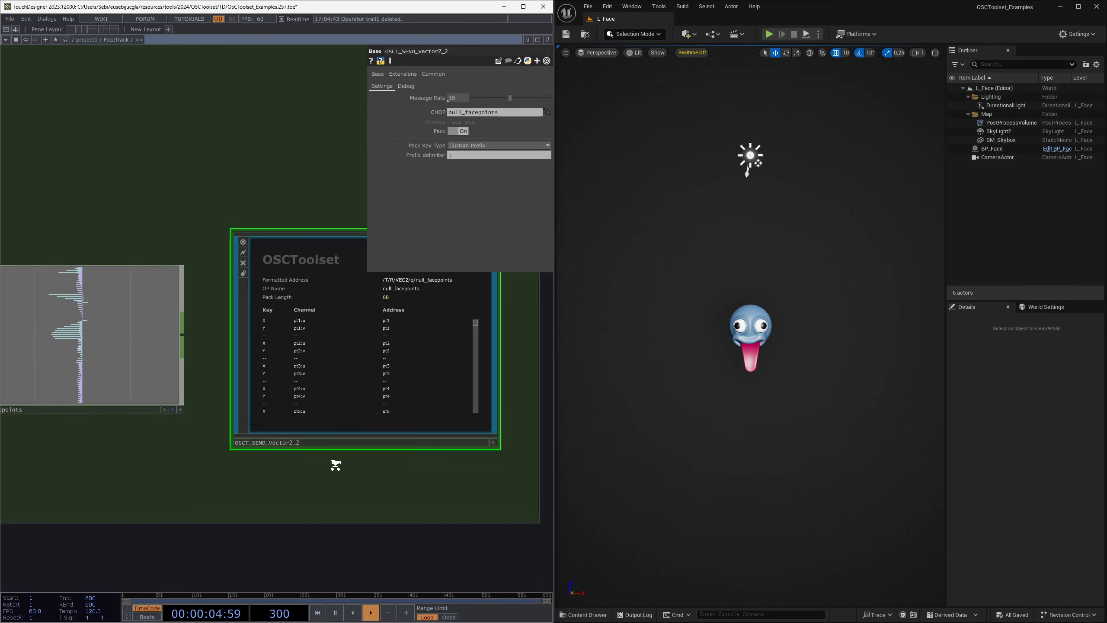
pyautogui.scroll(-2, 292, 479)
pyautogui.moveTo(288, 474); pyautogui.dragTo(357, 479)
pyautogui.scroll(-1, 323, 477)
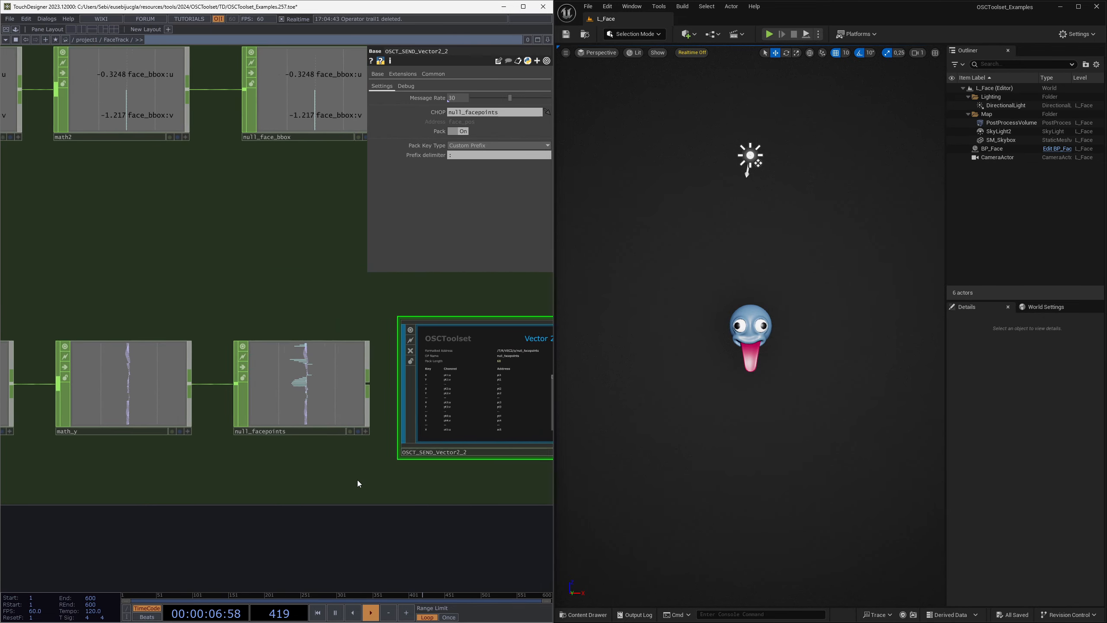
pyautogui.moveTo(172, 475); pyautogui.dragTo(370, 472)
pyautogui.moveTo(87, 488); pyautogui.dragTo(339, 484)
pyautogui.moveTo(237, 451); pyautogui.dragTo(324, 454)
pyautogui.scroll(8, 96, 383)
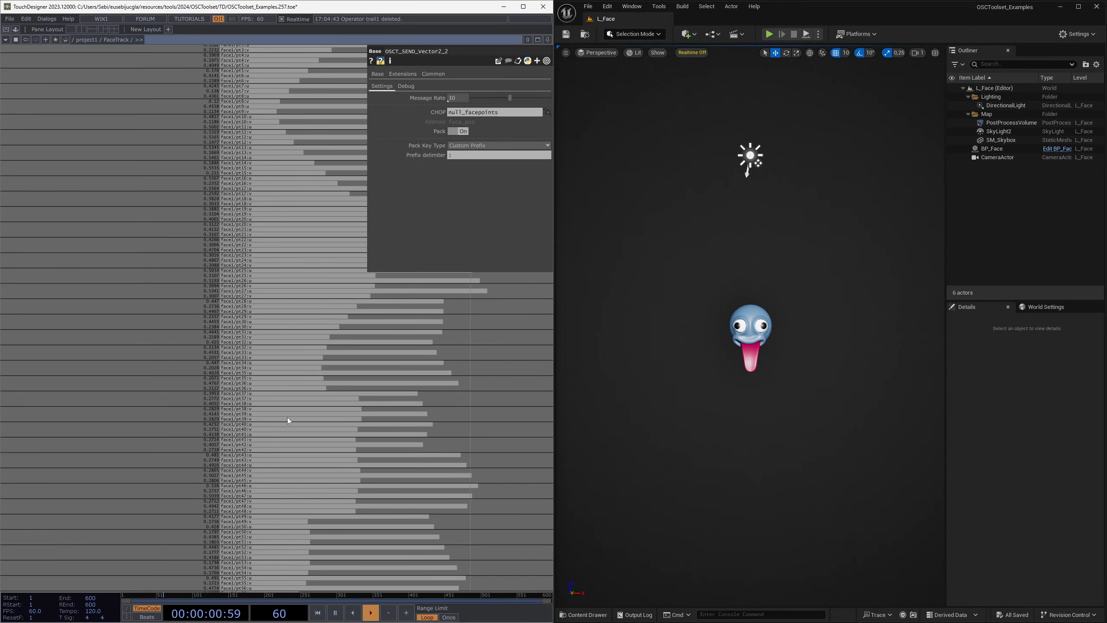
pyautogui.scroll(-3, 286, 417)
pyautogui.scroll(8, 192, 425)
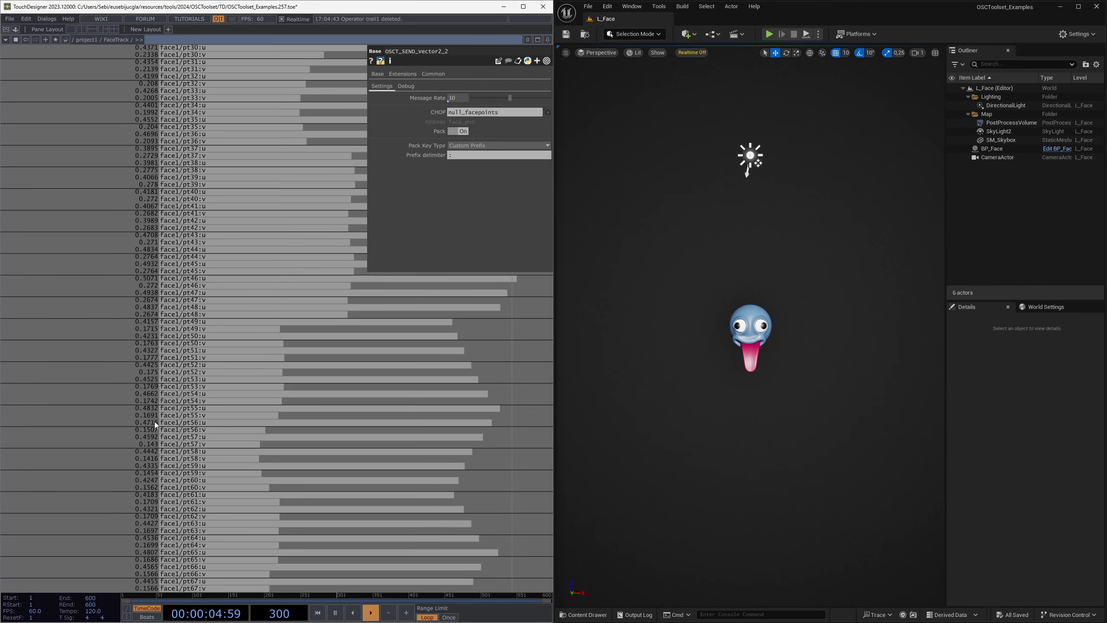
pyautogui.scroll(-8, 182, 417)
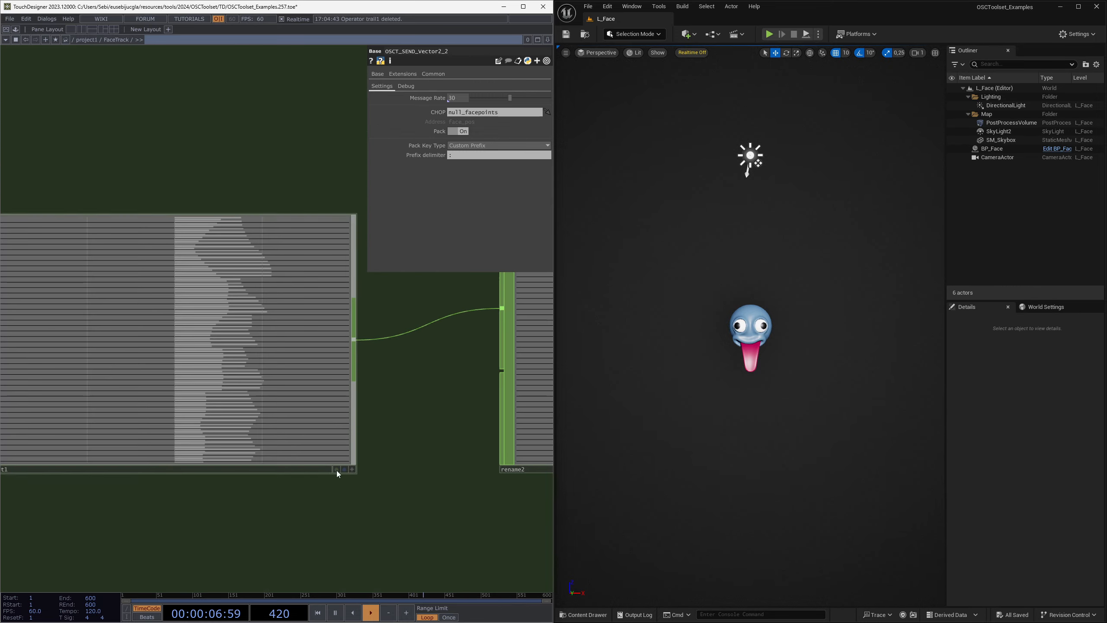
# - Examine the simplified point channel names in the rename2 operator
pyautogui.moveTo(449, 505); pyautogui.dragTo(169, 491)
pyautogui.scroll(6, 351, 470)
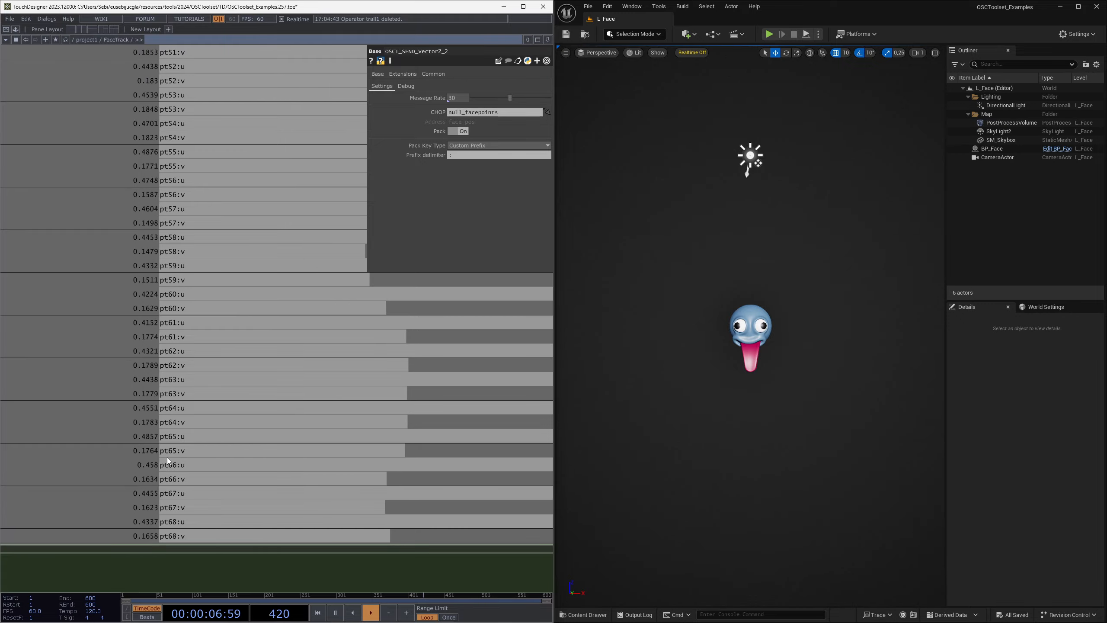
pyautogui.scroll(-3, 162, 456)
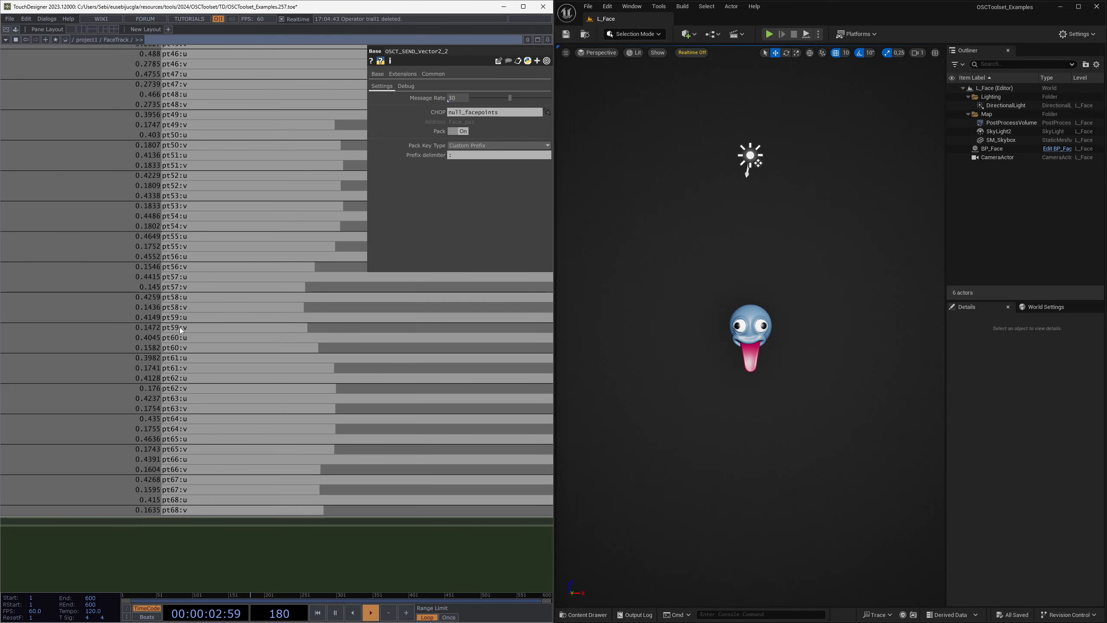
# - Follow the chain forward from rename2 to null_facepoints and OSCT_SEND_Vector2_2, and save the TouchDesigner project
pyautogui.scroll(-3, 278, 424)
pyautogui.moveTo(439, 481); pyautogui.dragTo(311, 491)
pyautogui.moveTo(409, 479); pyautogui.dragTo(167, 497)
pyautogui.scroll(-4, 345, 487)
pyautogui.moveTo(436, 500); pyautogui.dragTo(170, 511)
pyautogui.scroll(-4, 250, 507)
pyautogui.moveTo(382, 523); pyautogui.dragTo(122, 532)
pyautogui.moveTo(297, 503); pyautogui.dragTo(328, 472, button='middle')
pyautogui.moveTo(265, 511); pyautogui.dragTo(279, 503)
pyautogui.hotkey('ctrl', 's')
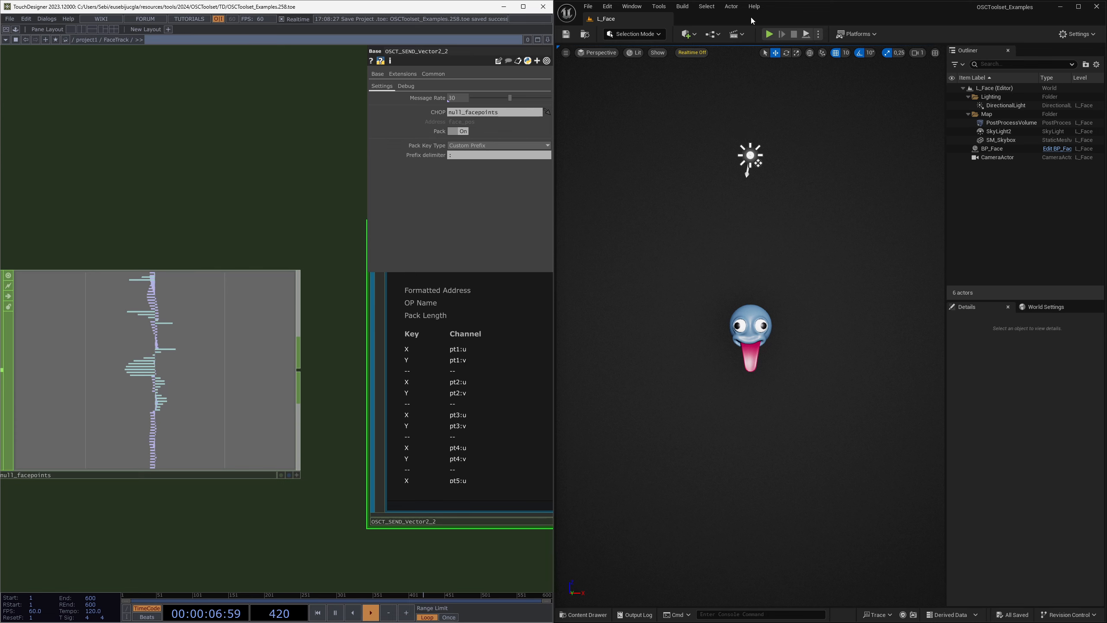
# - Switch to Unreal Engine, locate the BP_Face actor's asset, and browse from Content through 02_FaceTrack into its Face folder
pyautogui.click(761, 315)
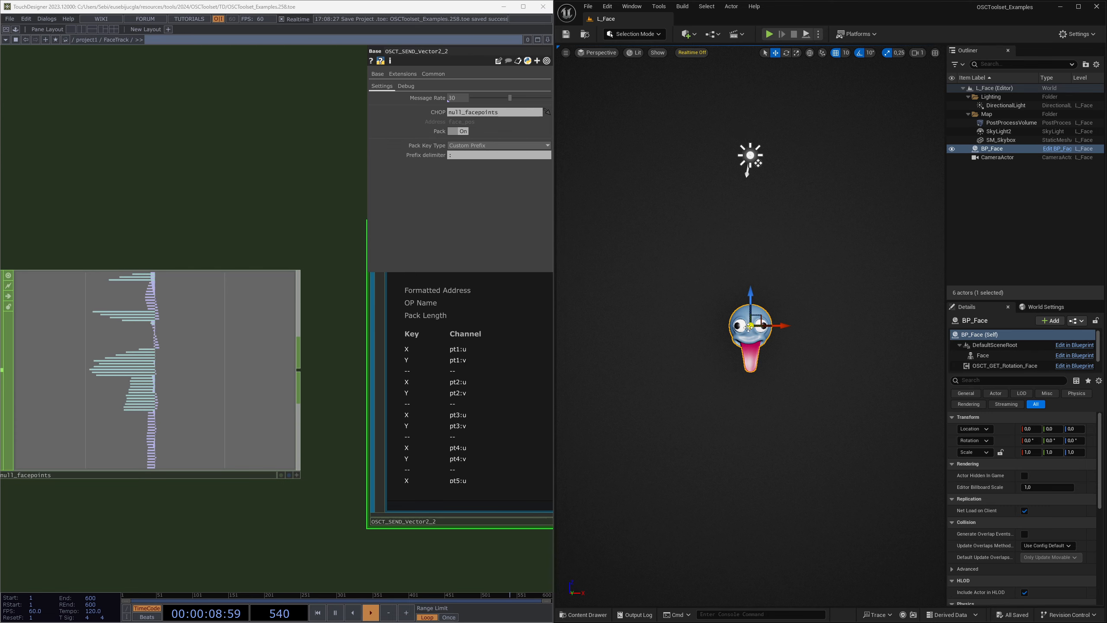
pyautogui.hotkey('ctrl', 'b')
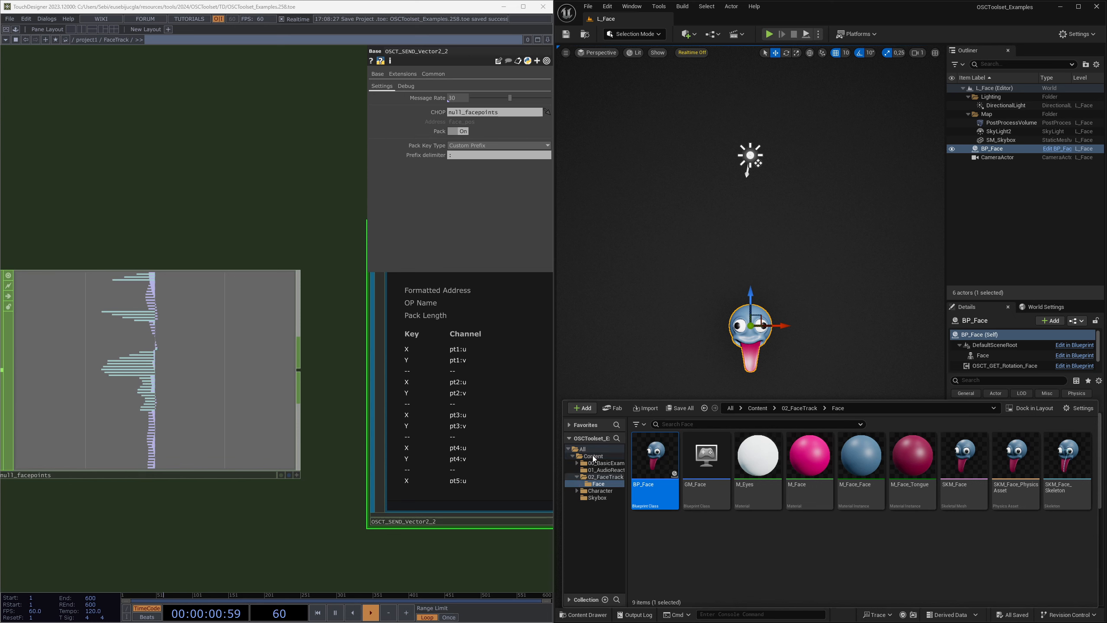
pyautogui.click(594, 456)
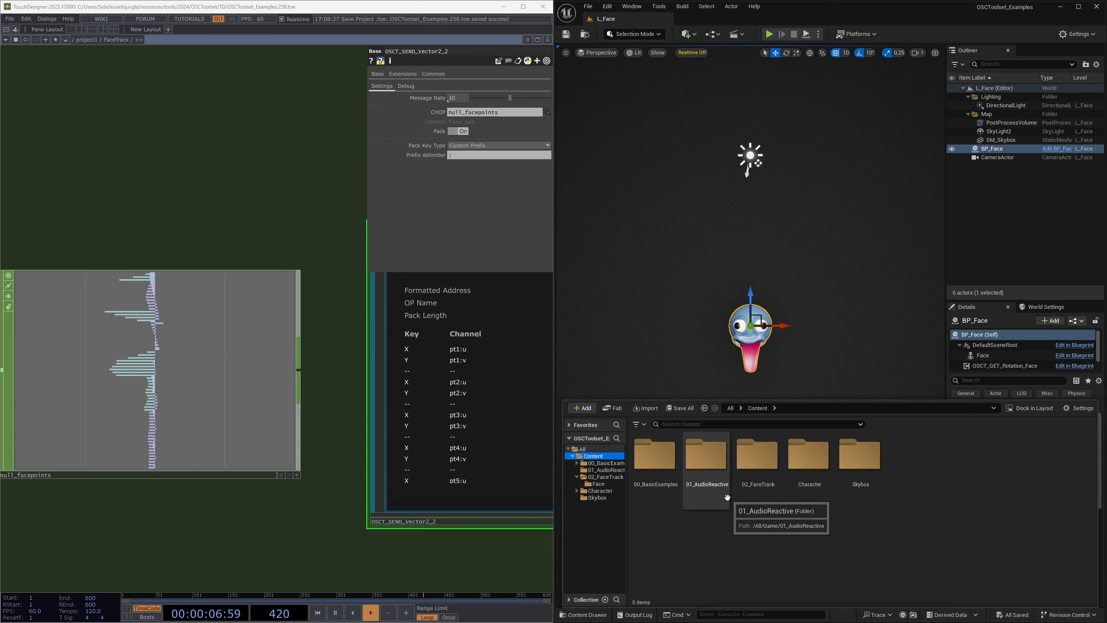
pyautogui.click(767, 479)
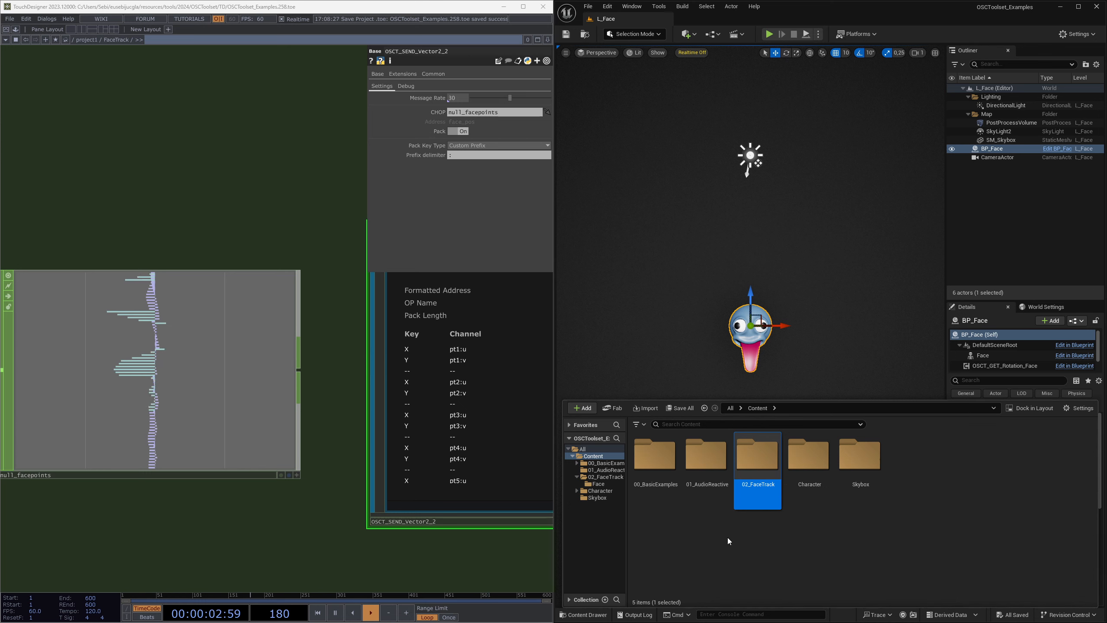
pyautogui.doubleClick(754, 459)
pyautogui.click(710, 458)
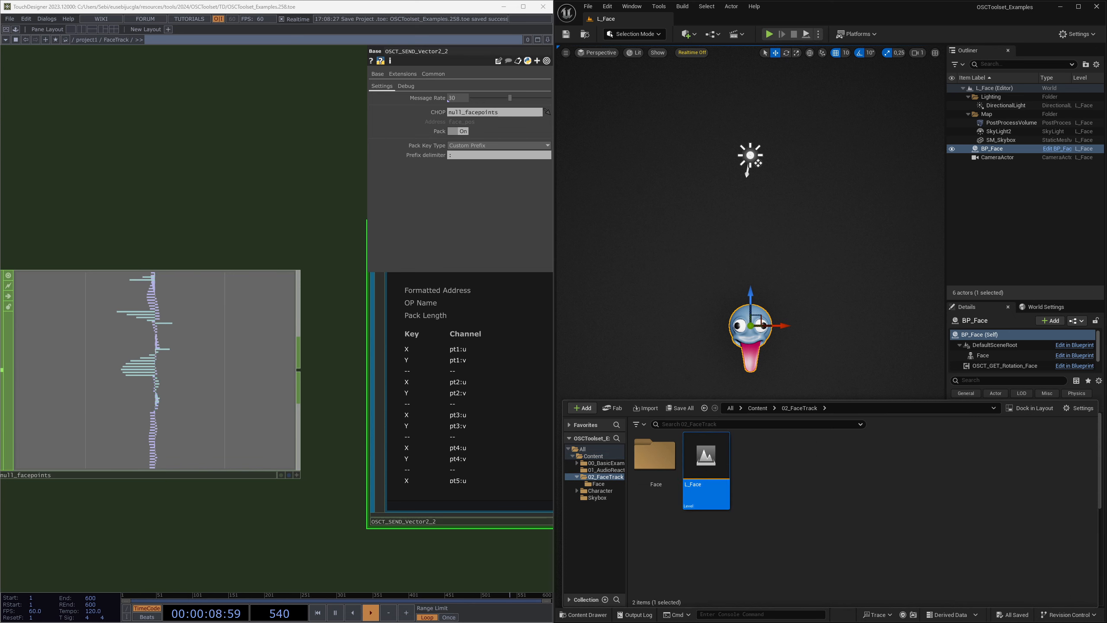
pyautogui.doubleClick(655, 457)
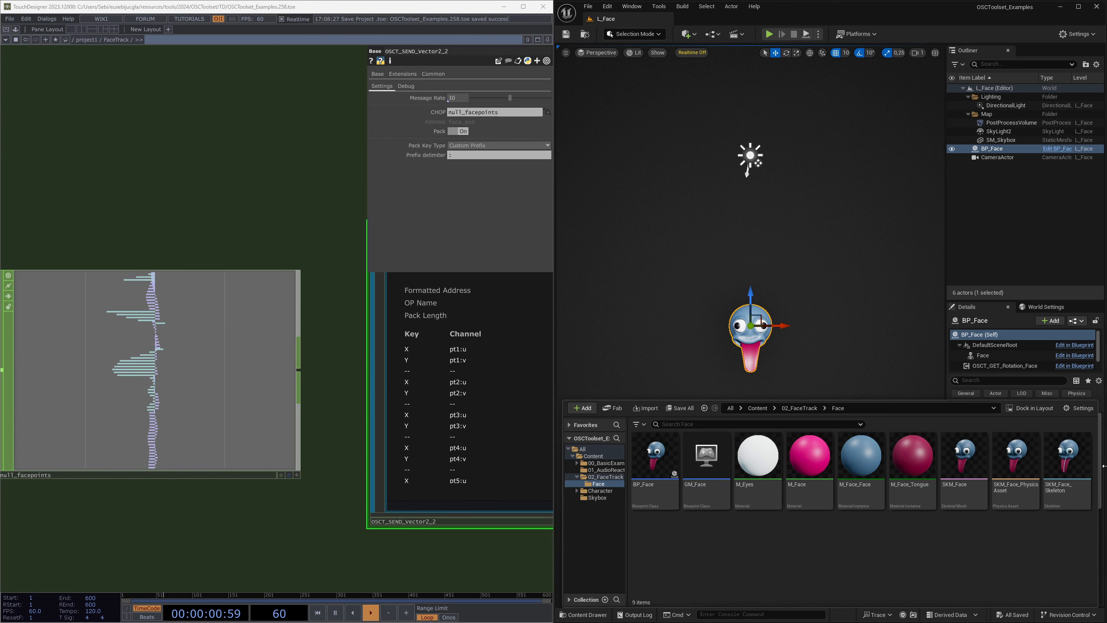
# - Open the SKM_Face skeletal mesh to examine its eye and tongue bones, and close its editor
pyautogui.moveTo(955, 466)
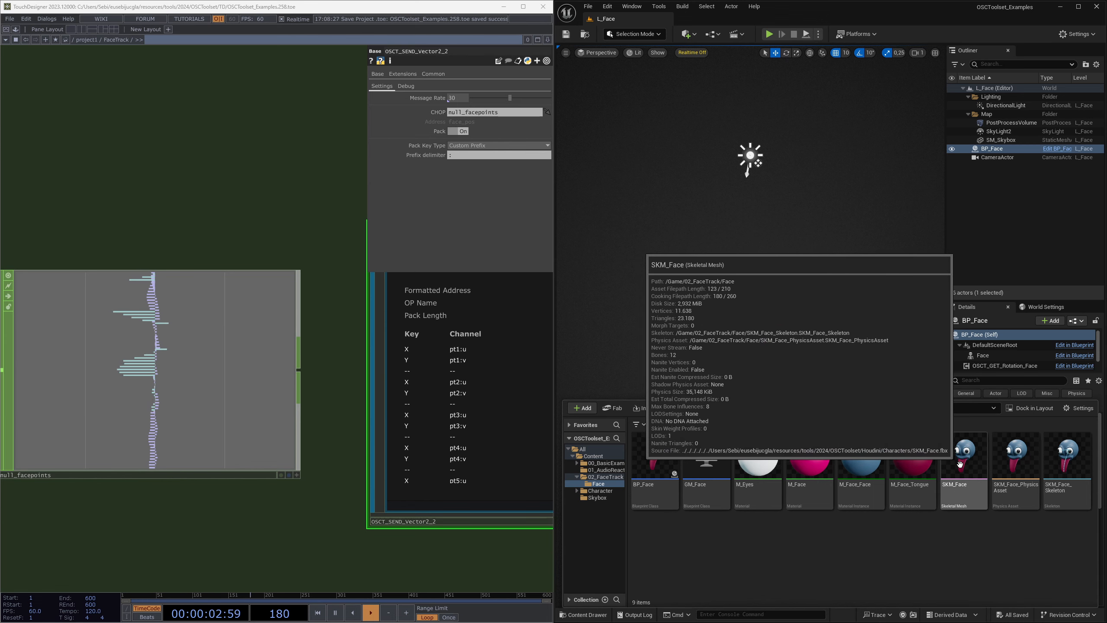
pyautogui.doubleClick(963, 463)
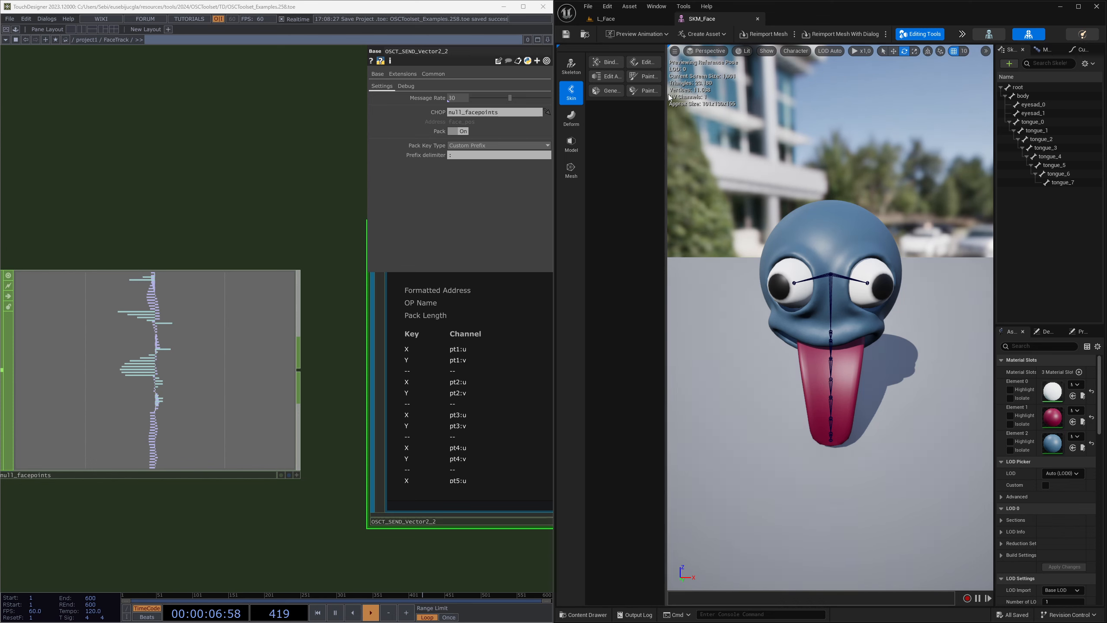
pyautogui.moveTo(671, 94); pyautogui.dragTo(667, 96)
pyautogui.moveTo(793, 217); pyautogui.dragTo(793, 210, button='right')
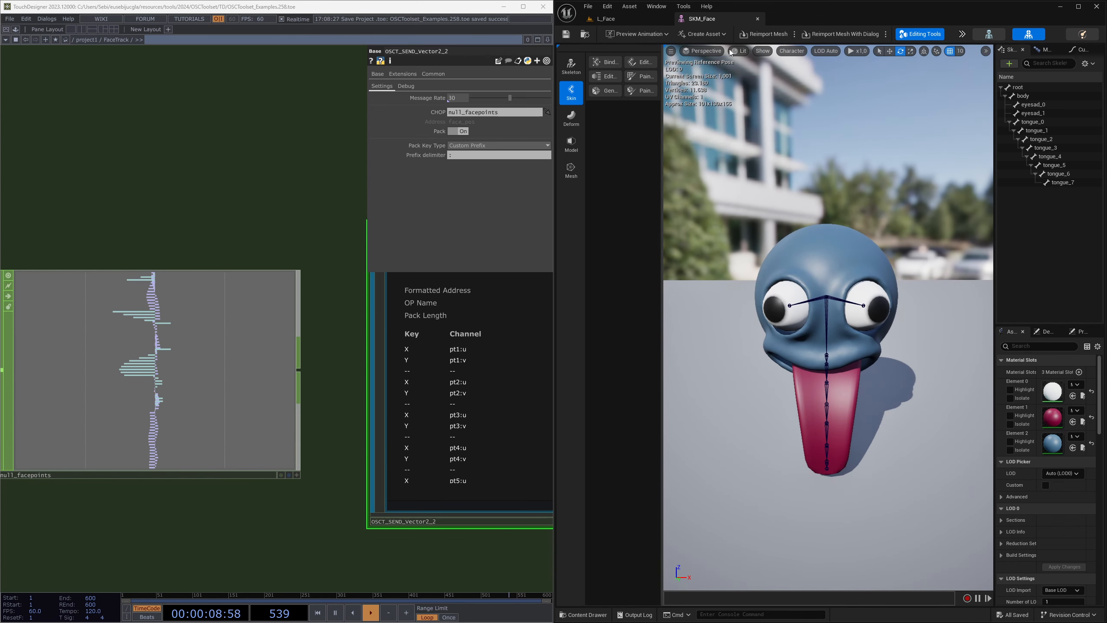
pyautogui.moveTo(831, 284); pyautogui.dragTo(837, 296, button='right')
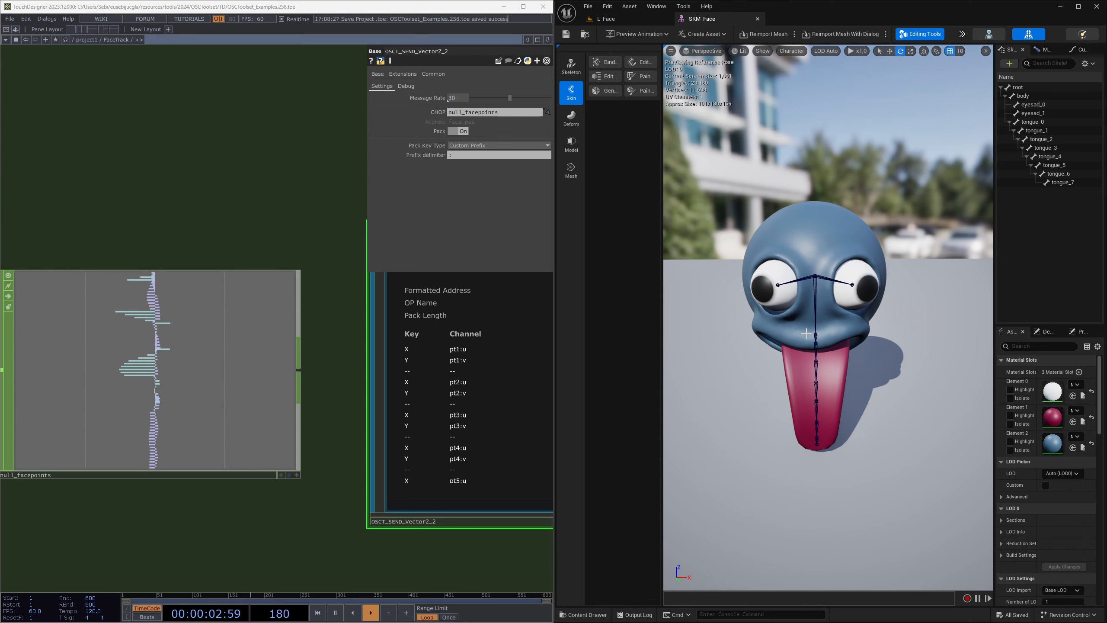
pyautogui.click(758, 19)
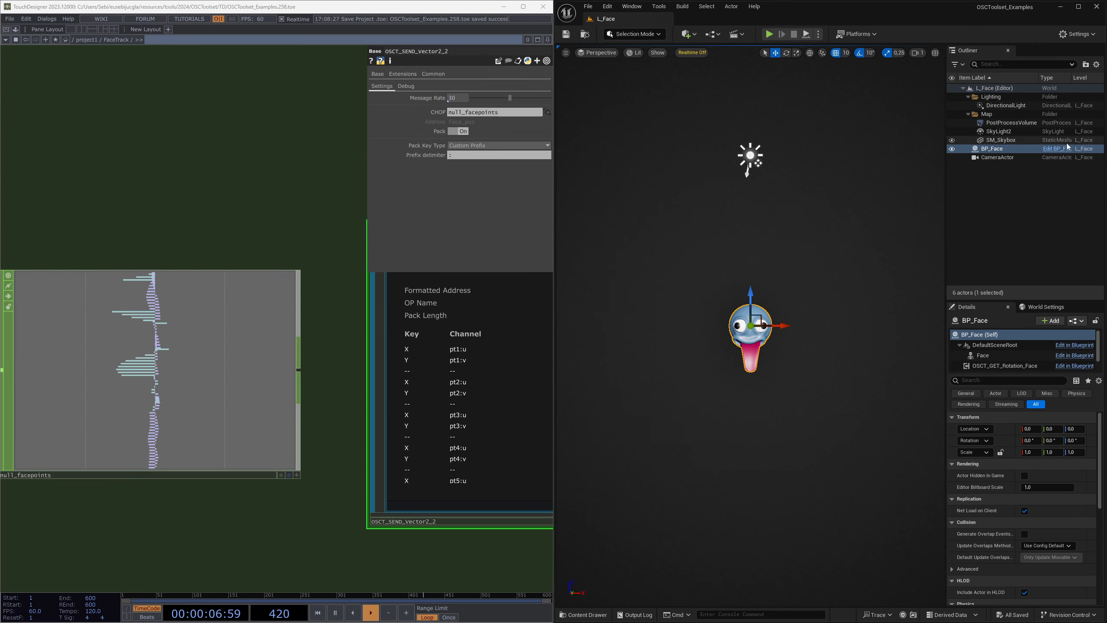
# - Open the BP_Face blueprint and look over its Event Graph alongside the three TouchDesigner send operators
pyautogui.hotkey('ctrl', 'e')
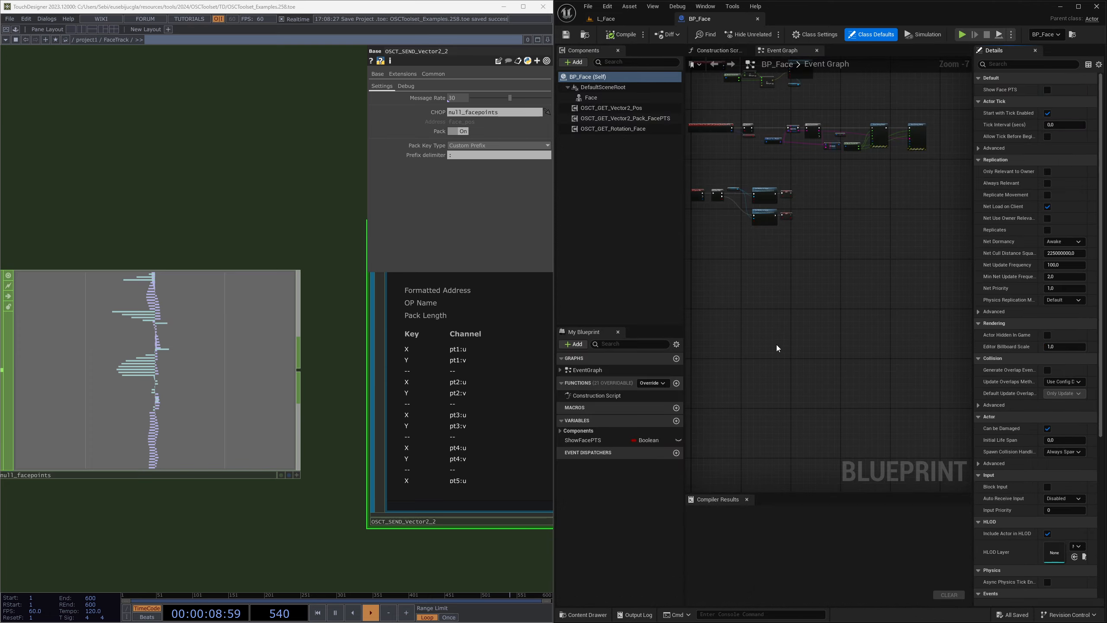
pyautogui.moveTo(724, 238); pyautogui.dragTo(747, 448, button='right')
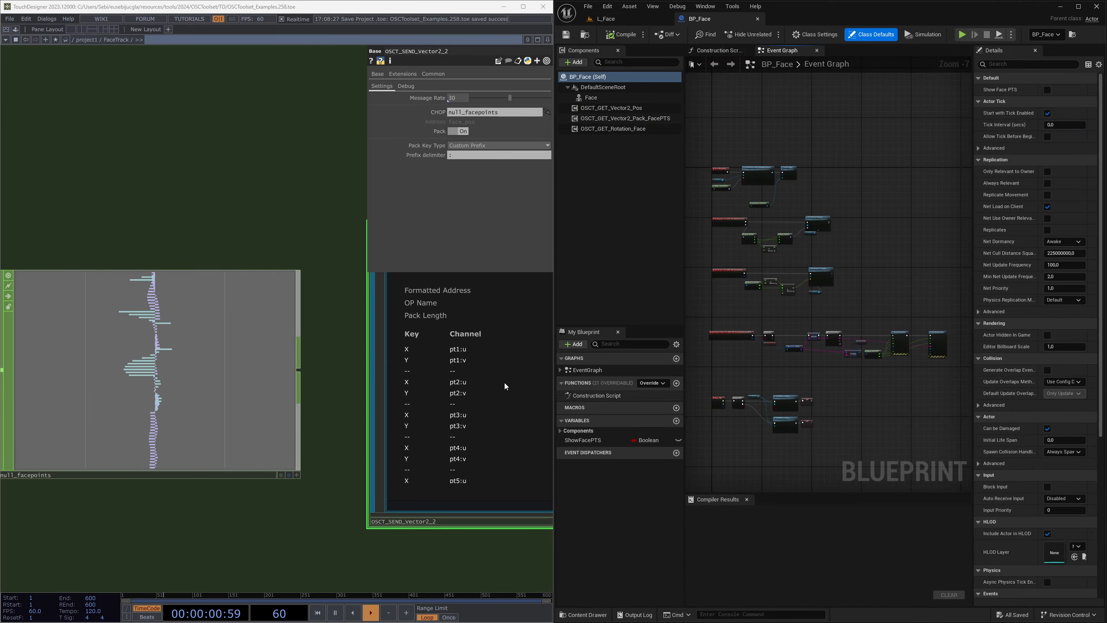
pyautogui.scroll(-7, 424, 372)
pyautogui.moveTo(425, 450); pyautogui.dragTo(371, 472)
pyautogui.moveTo(487, 370); pyautogui.dragTo(424, 411)
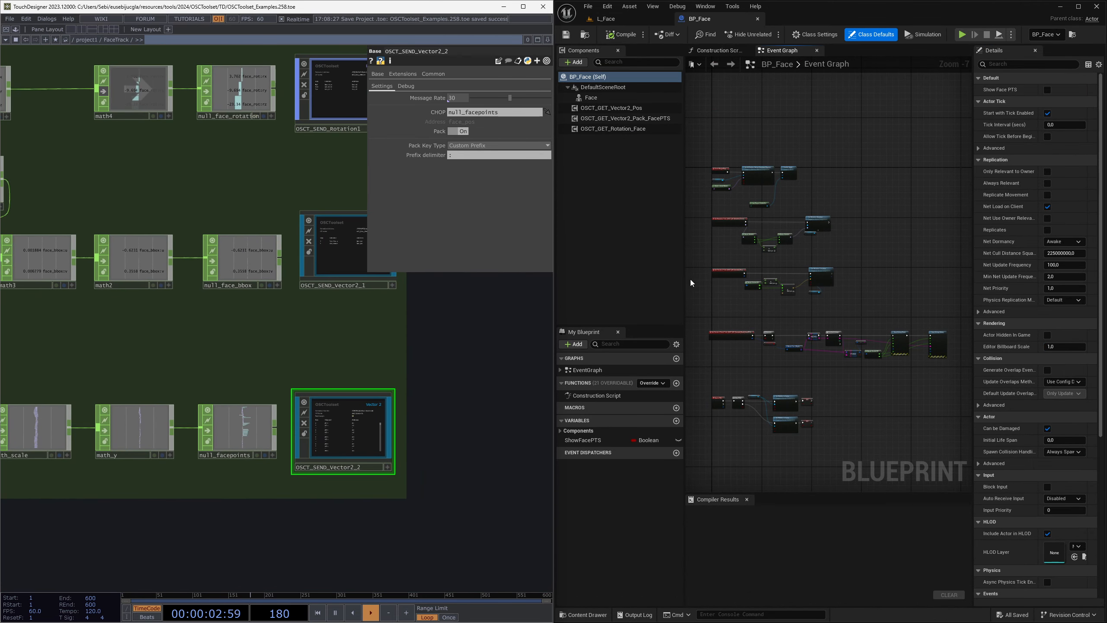
pyautogui.scroll(4, 733, 196)
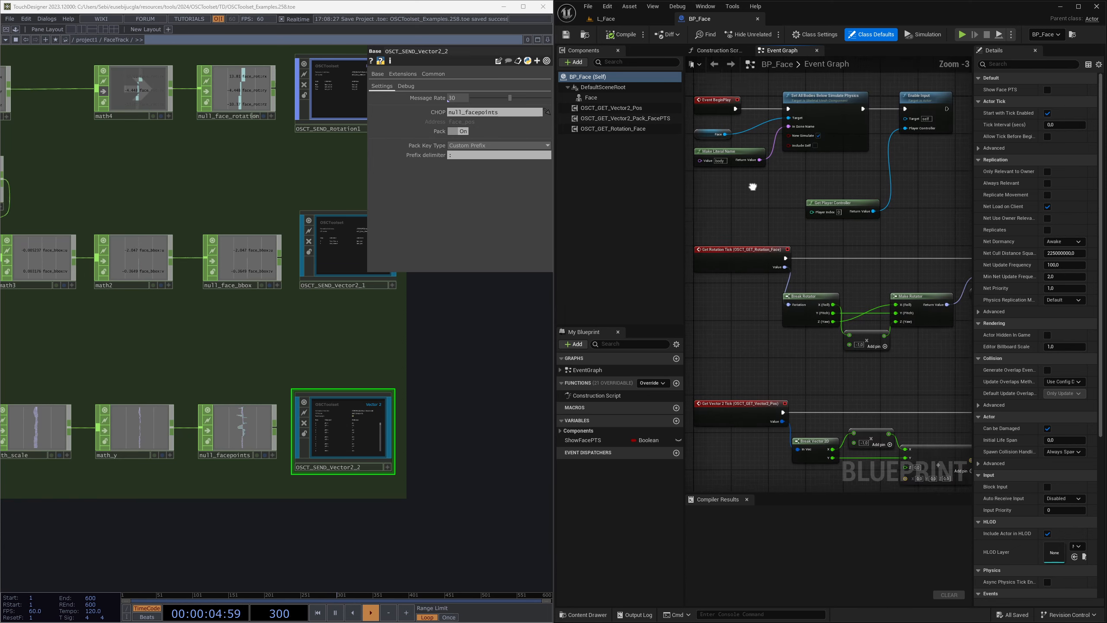
pyautogui.moveTo(973, 183); pyautogui.dragTo(991, 181)
pyautogui.scroll(-3, 819, 179)
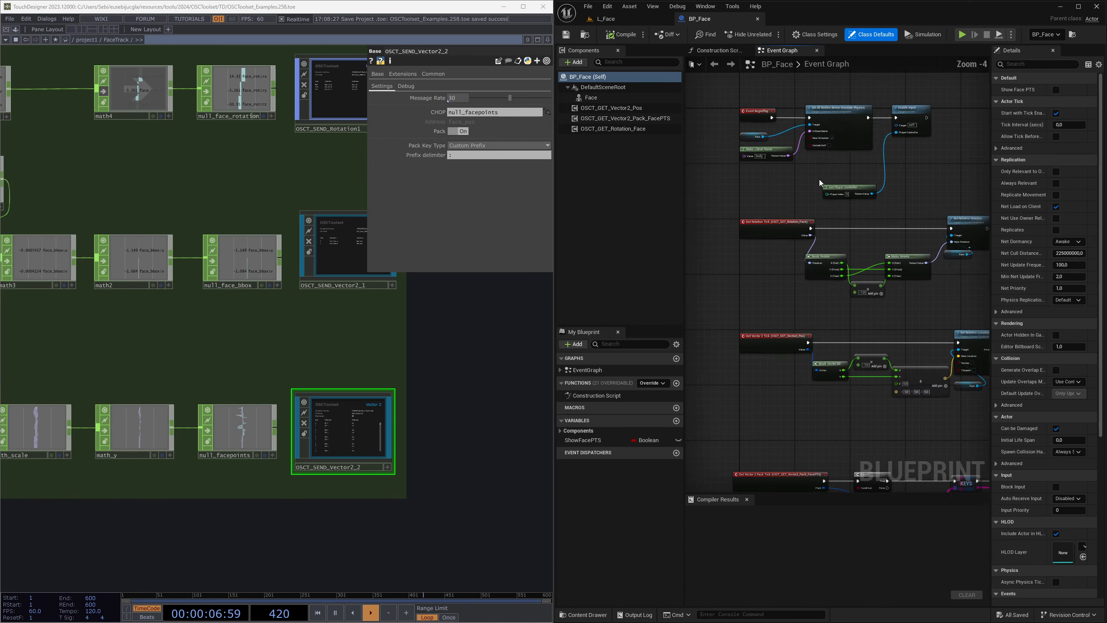
# - Switch to TouchDesigner and review the settings of OSCT_SEND_Rotation1, OSCT_SEND_Vector2_1 and OSCT_SEND_Vector2_2
pyautogui.moveTo(444, 354); pyautogui.dragTo(369, 363)
pyautogui.click(298, 109)
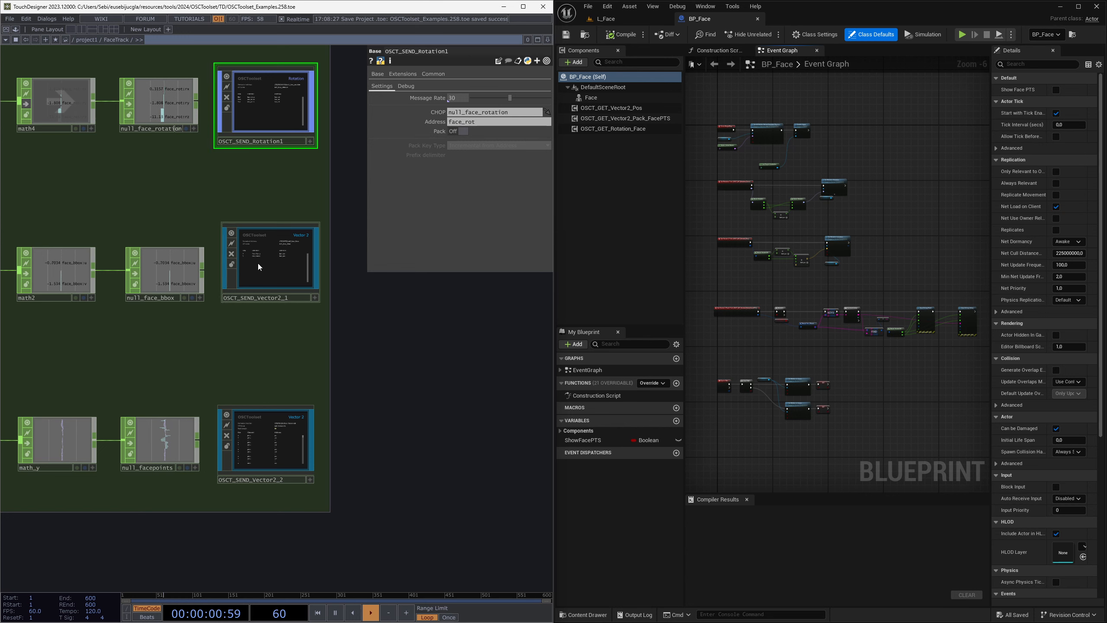
pyautogui.click(270, 262)
pyautogui.click(266, 441)
pyautogui.click(279, 126)
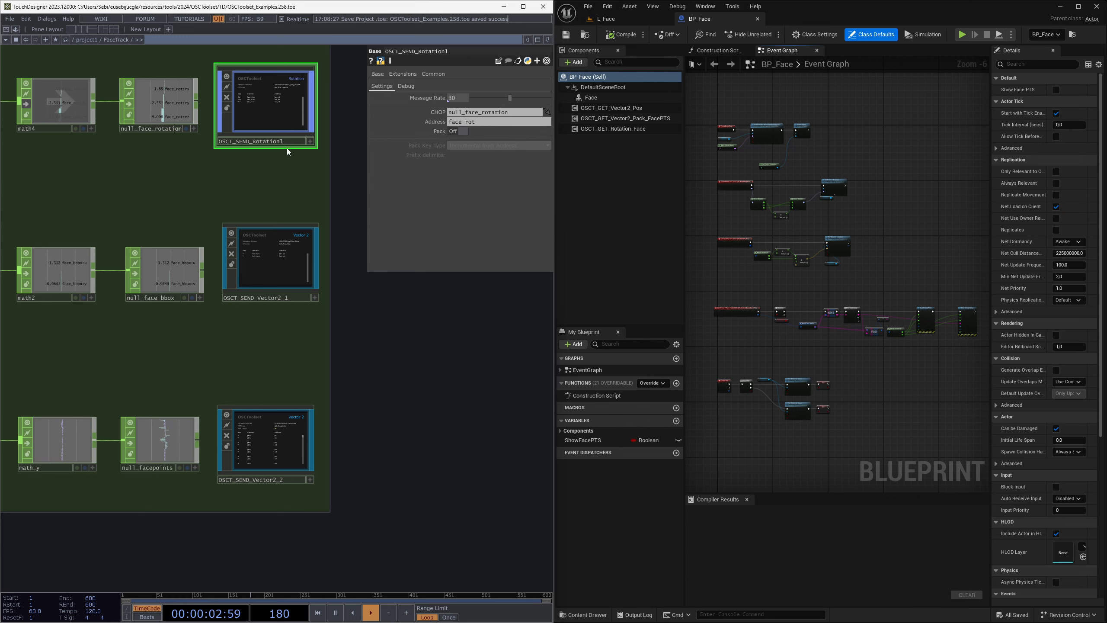
pyautogui.click(275, 263)
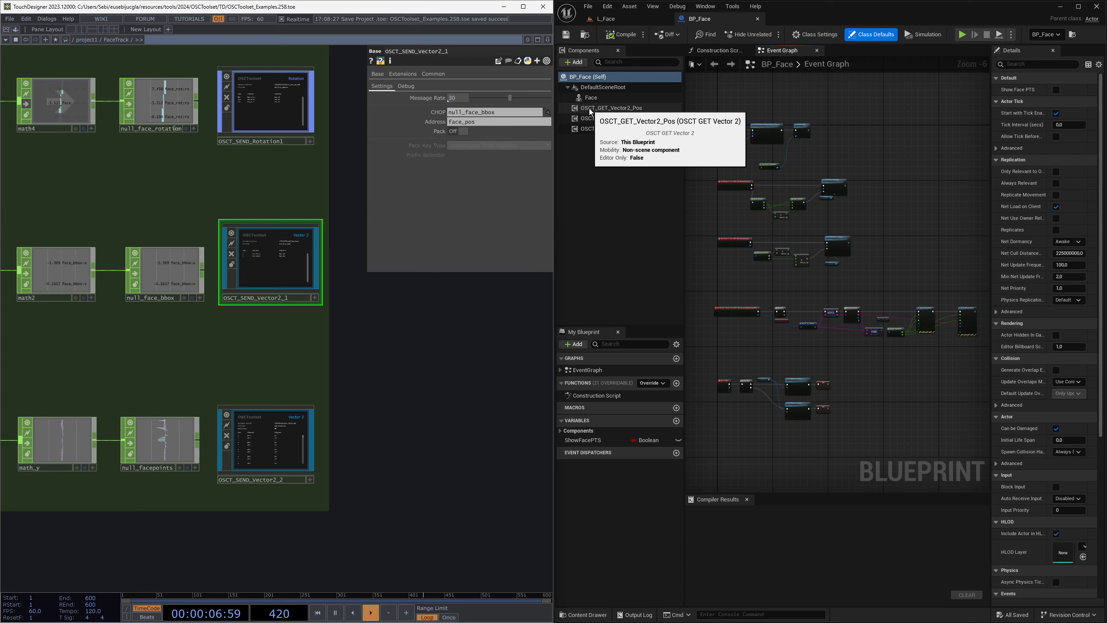
# - Compare the OP Name and Address of BP_Face's OSCT_GET_Vector2_Pos component with the CHOP and Address of OSCT_SEND_Vector2_1
pyautogui.click(610, 107)
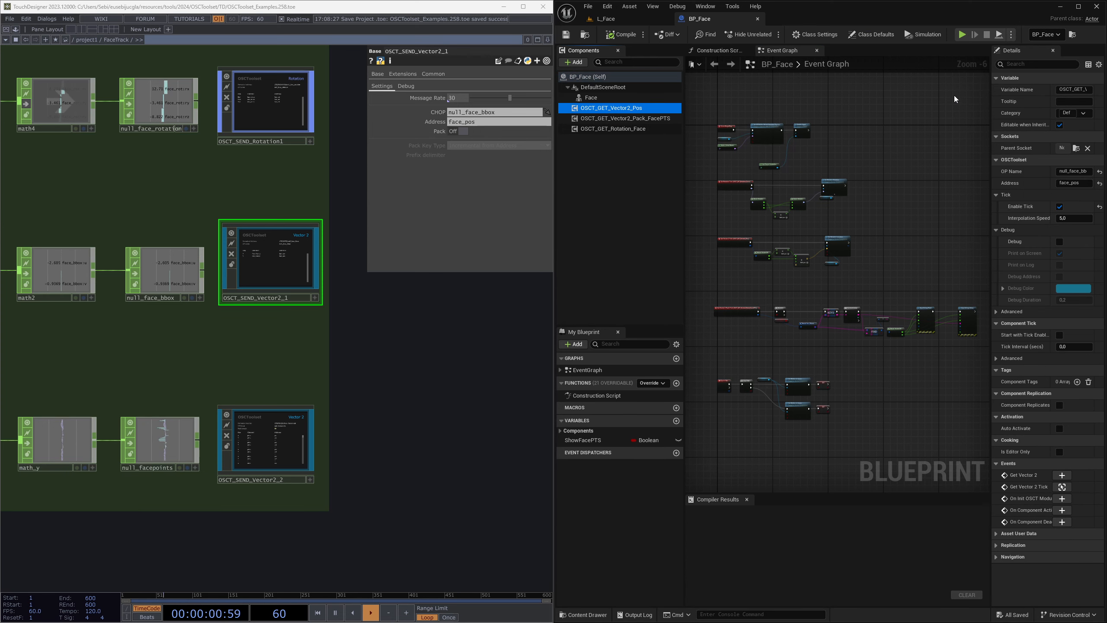
pyautogui.moveTo(994, 191); pyautogui.dragTo(944, 191)
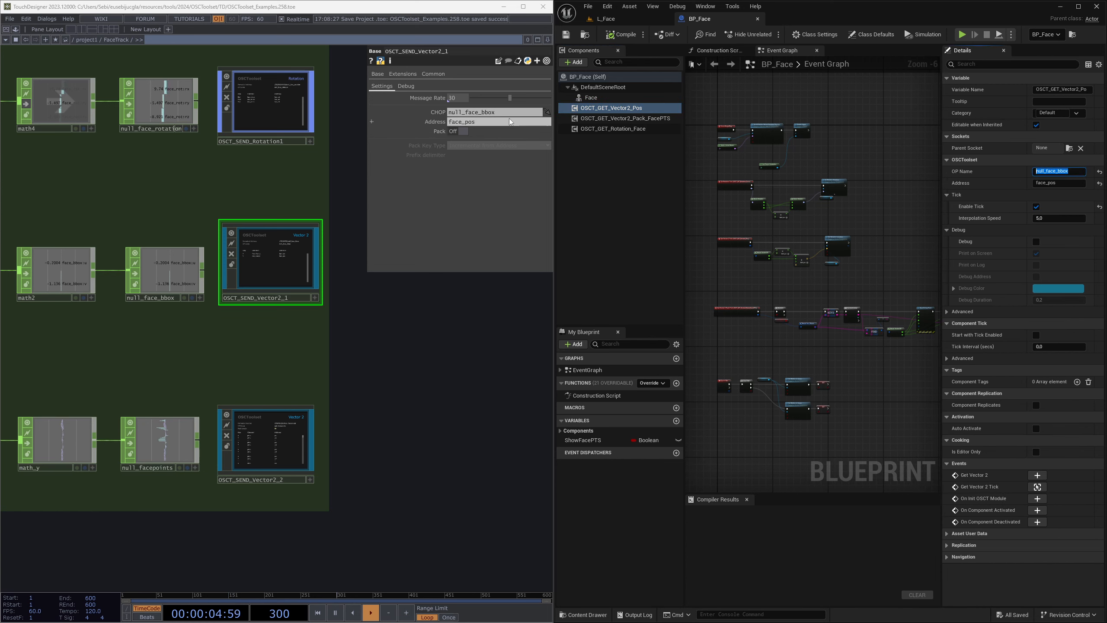
pyautogui.click(482, 112)
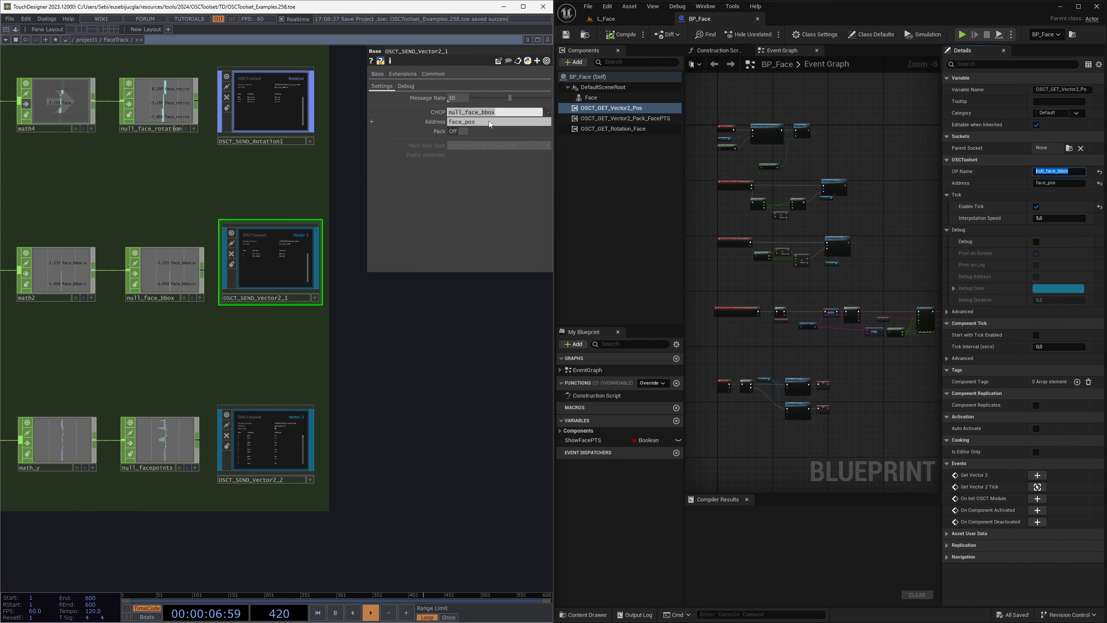
pyautogui.click(488, 123)
pyautogui.doubleClick(1051, 183)
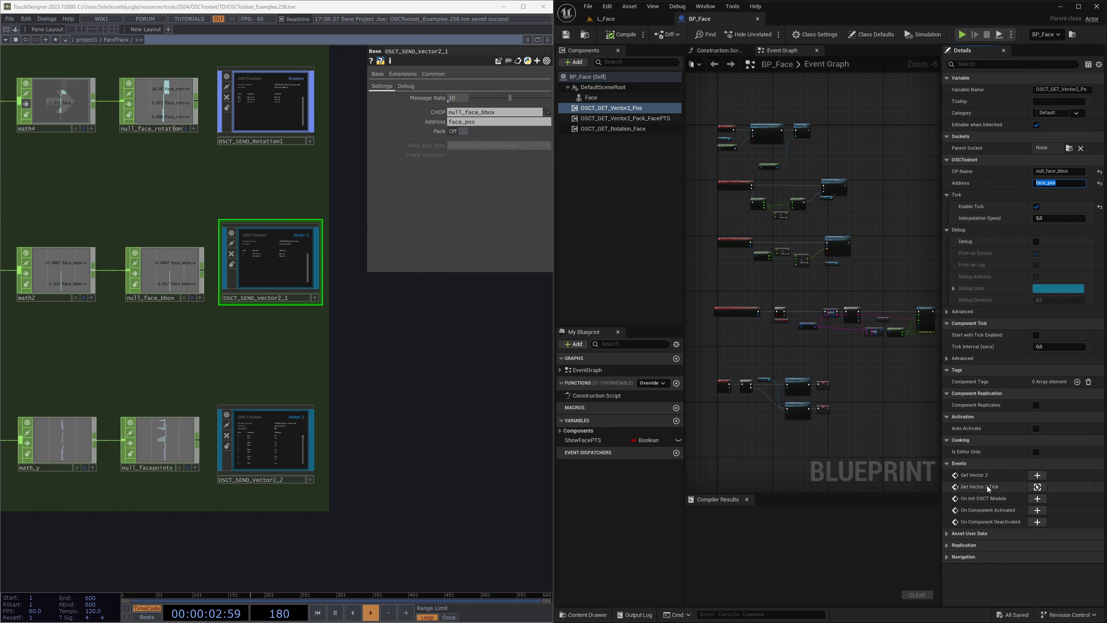
# - Jump to the Get Vector 2 Tick event of OSCT_GET_Vector2_Pos and examine its Value connection to Break Vector 2D
pyautogui.click(1038, 486)
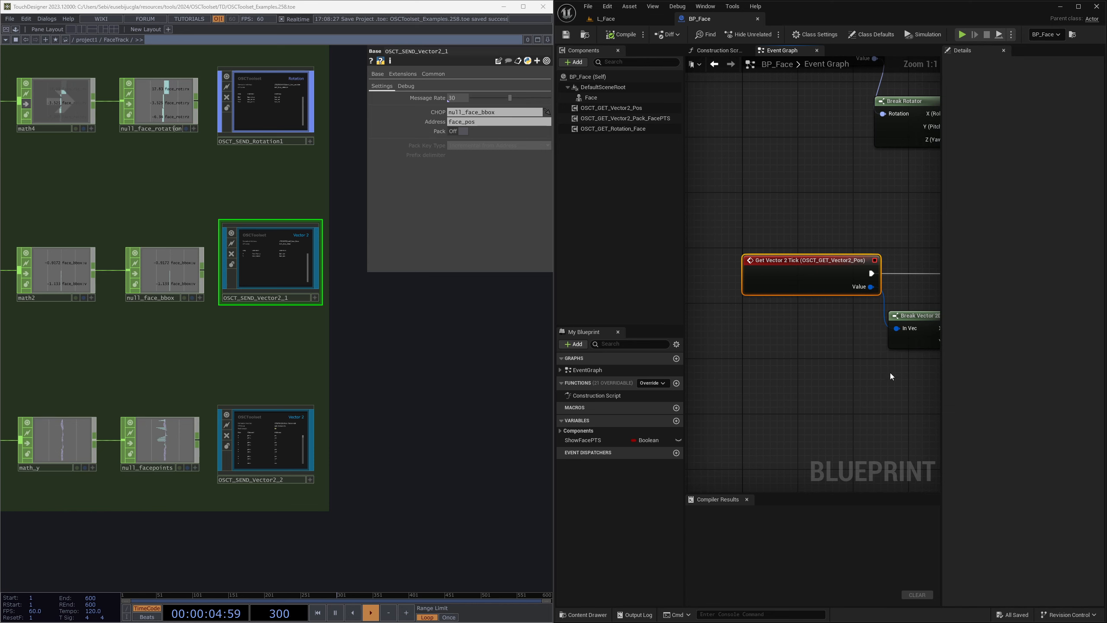
pyautogui.scroll(-3, 801, 343)
pyautogui.moveTo(890, 372); pyautogui.dragTo(793, 326, button='right')
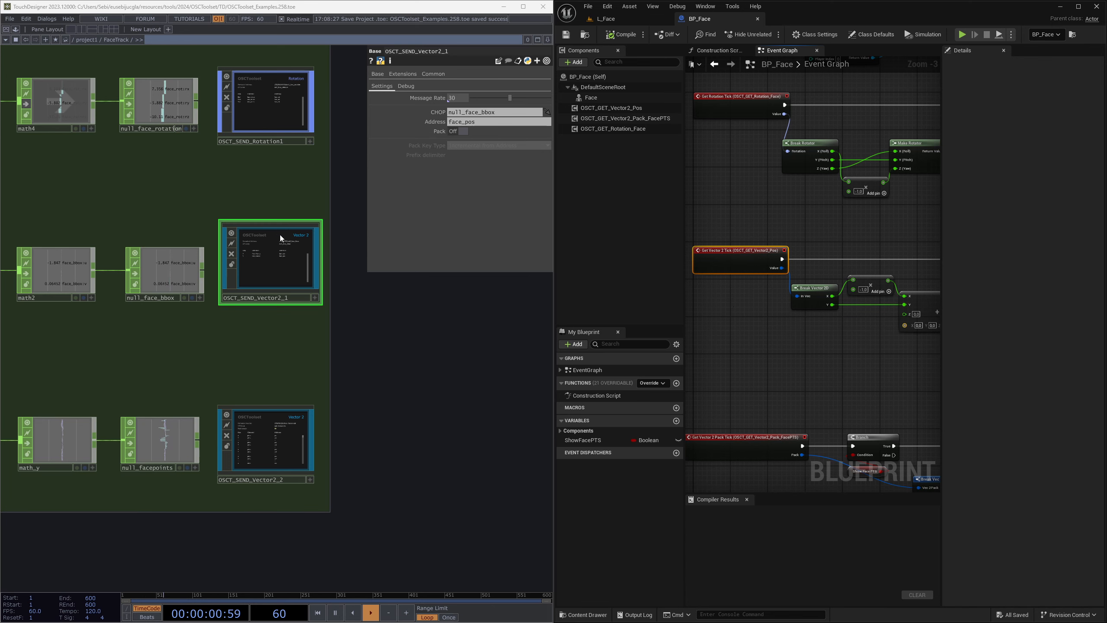
pyautogui.moveTo(797, 311); pyautogui.dragTo(782, 286, button='right')
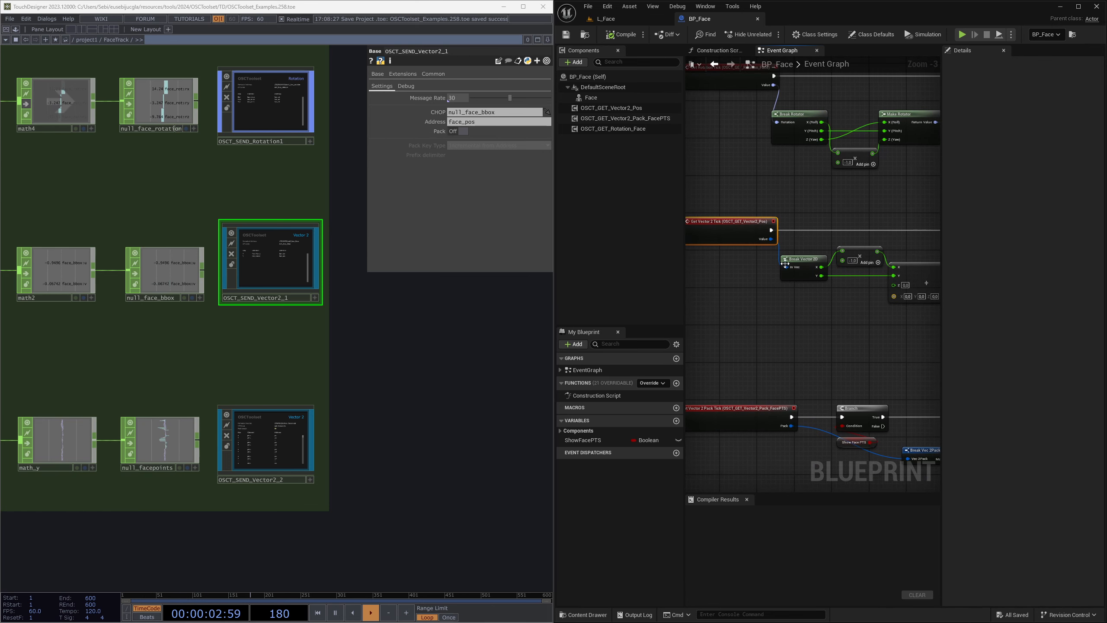
pyautogui.scroll(2, 782, 287)
pyautogui.moveTo(798, 239); pyautogui.dragTo(842, 249, button='right')
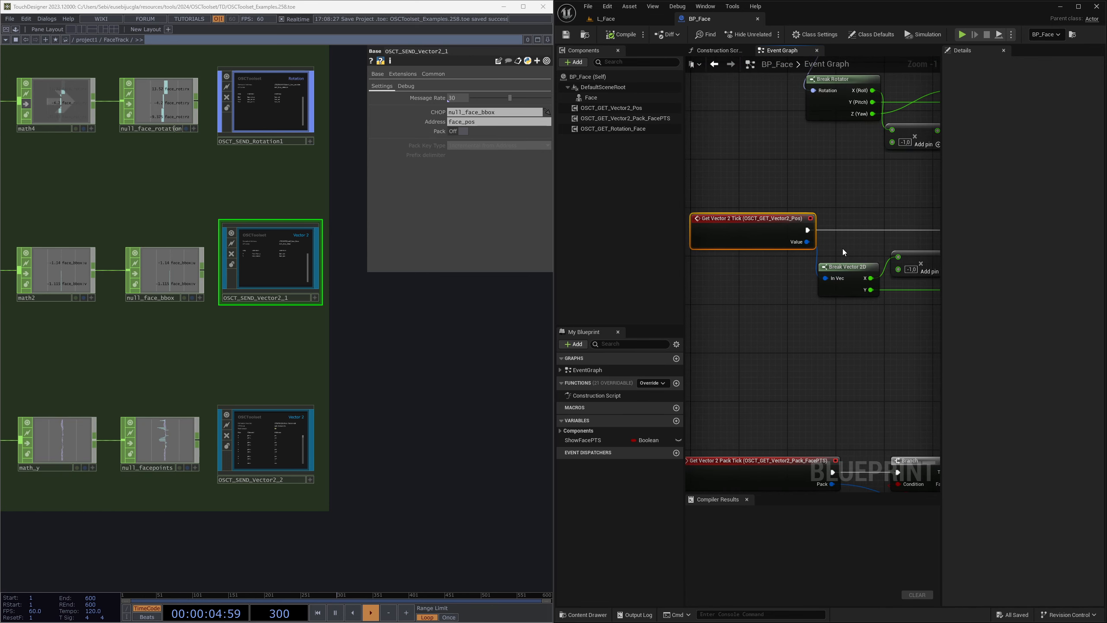
# - Play the L_Face level, free the mouse from the game and eject from the player camera
pyautogui.click(614, 19)
pyautogui.click(770, 34)
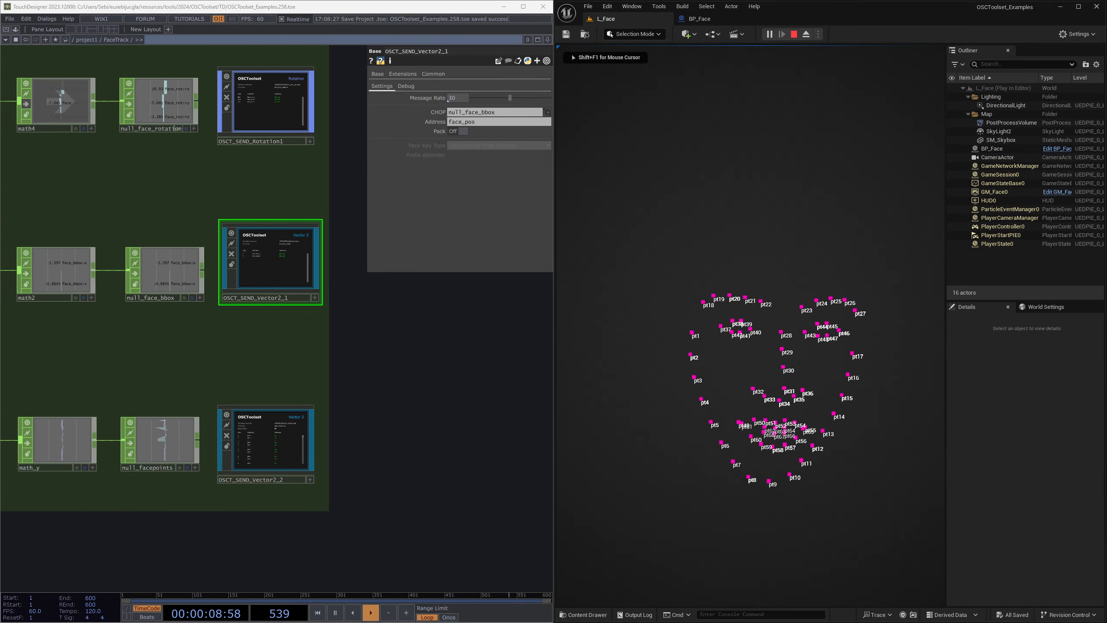
pyautogui.hotkey('shift', 'F1')
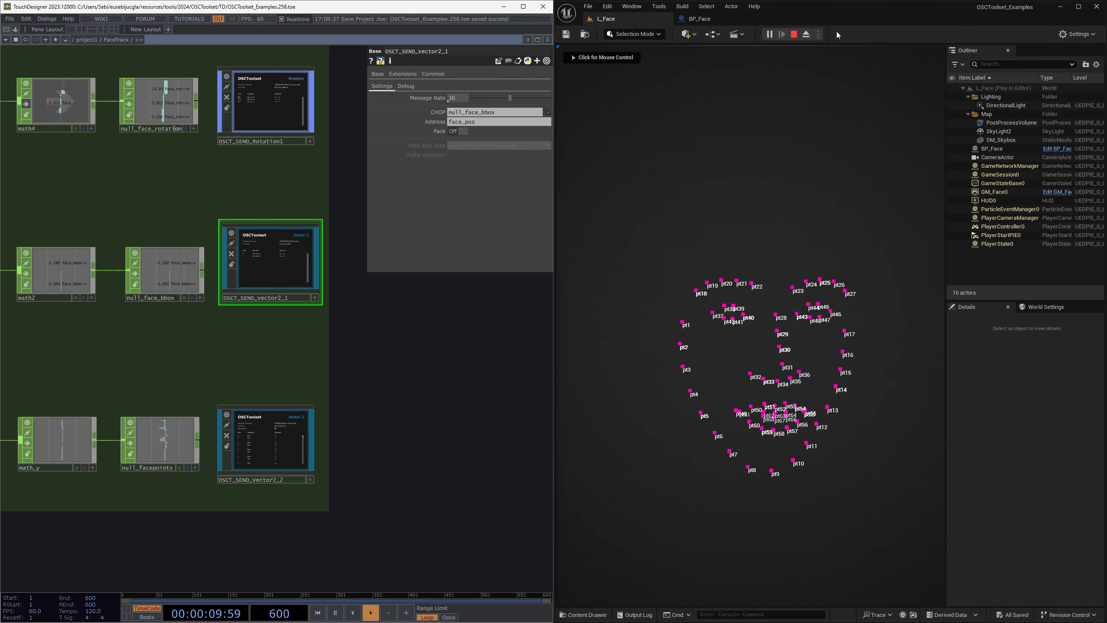
pyautogui.click(807, 35)
# - Fly the free camera around the running L_Face level to examine the face points in space
pyautogui.moveTo(750, 288); pyautogui.dragTo(715, 301, button='right')
pyautogui.scroll(-5, 715, 288)
pyautogui.press('w')
pyautogui.press('a')
pyautogui.press('d')
pyautogui.press('a')
pyautogui.press('a')
pyautogui.press('d')
pyautogui.press('a')
pyautogui.press('d')
pyautogui.moveTo(841, 163)
pyautogui.mouseDown(button='right')
pyautogui.moveTo(752, 161)
pyautogui.moveTo(852, 161)
pyautogui.mouseUp(button='right')
pyautogui.press('d')
pyautogui.press('a')
pyautogui.click(795, 155)
pyautogui.press('e')
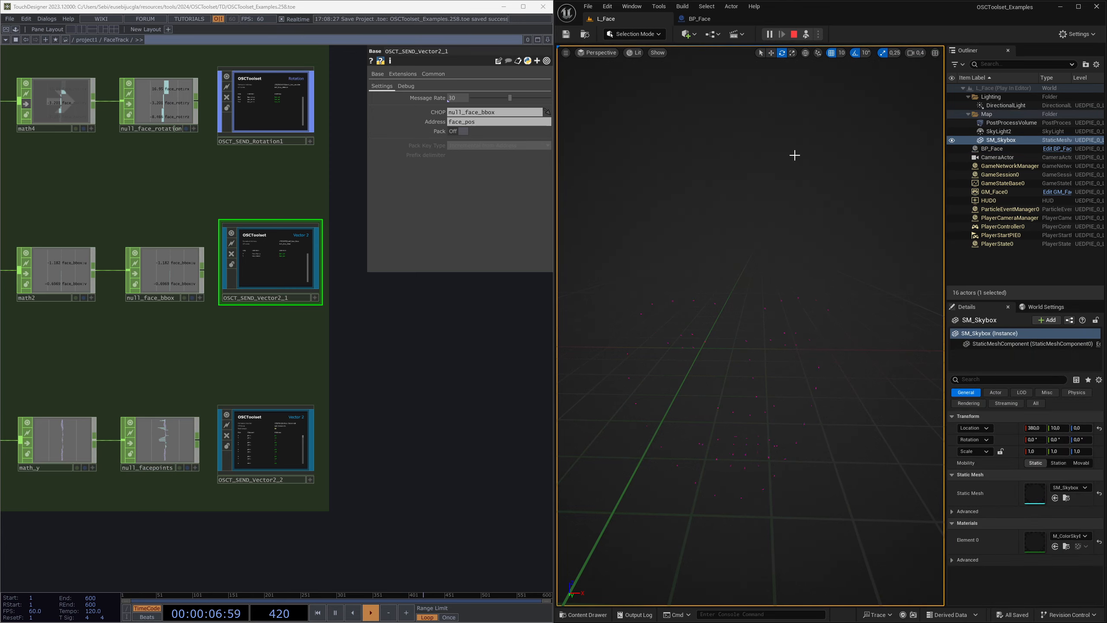
# - Return to the player camera, eject again to view the face model from another angle, and stop the play session
pyautogui.click(806, 34)
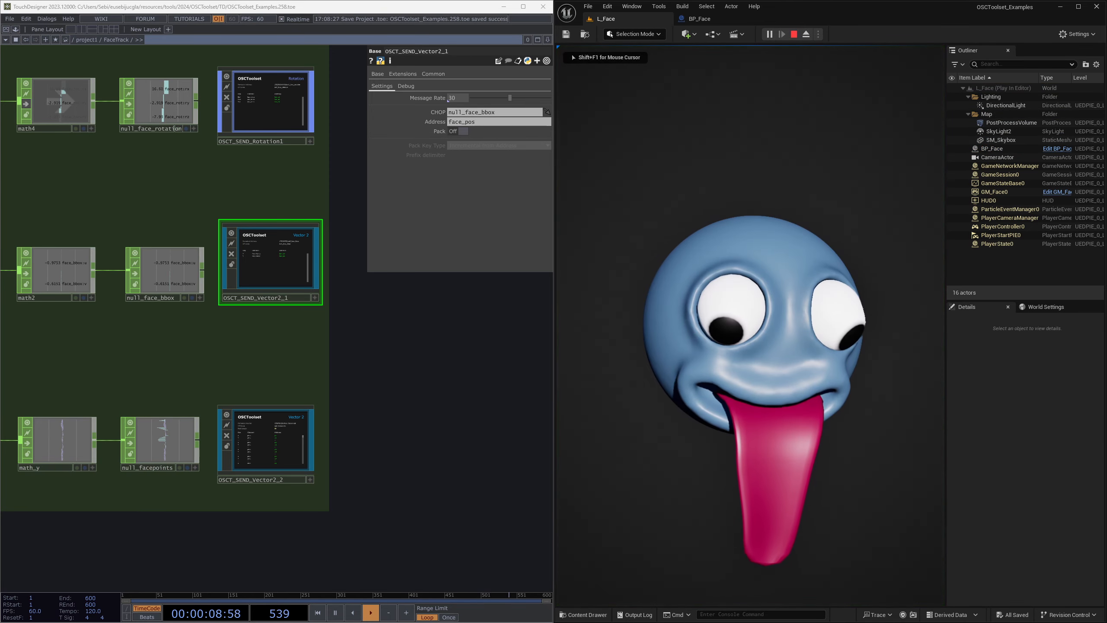
pyautogui.hotkey('alt', 'Tab')
pyautogui.click(806, 34)
pyautogui.moveTo(835, 173); pyautogui.dragTo(800, 180, button='right')
pyautogui.press('w')
pyautogui.press('d')
pyautogui.press('a')
pyautogui.press('Escape')
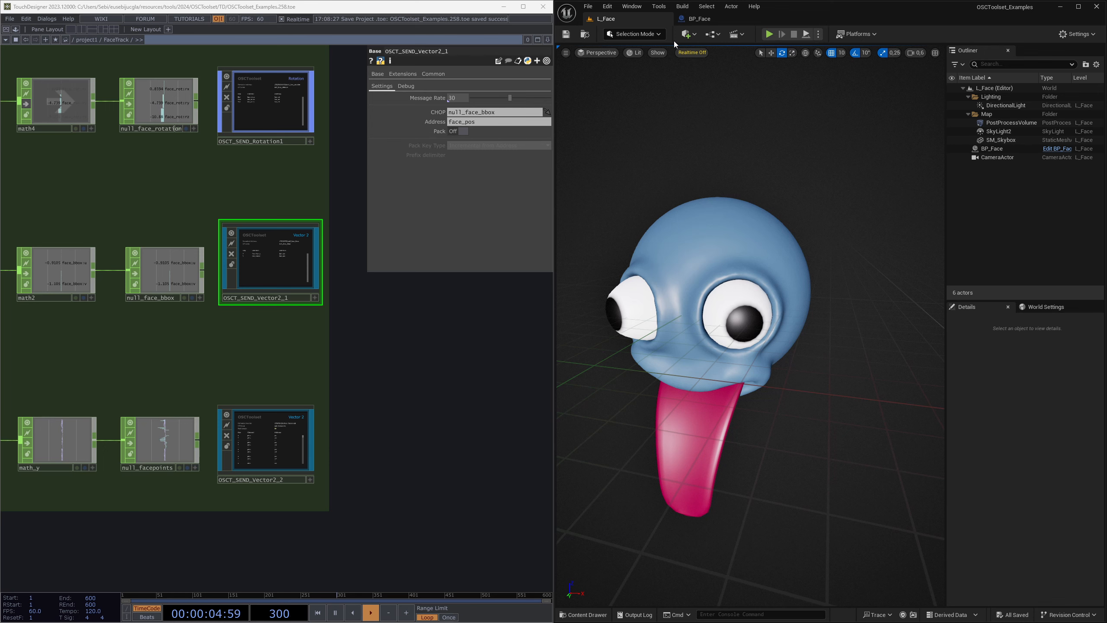
# - Return to BP_Face and bring up the Get Vector 2 Pack Tick event of OSCT_GET_Vector2_Pack_FacePTS
pyautogui.click(715, 19)
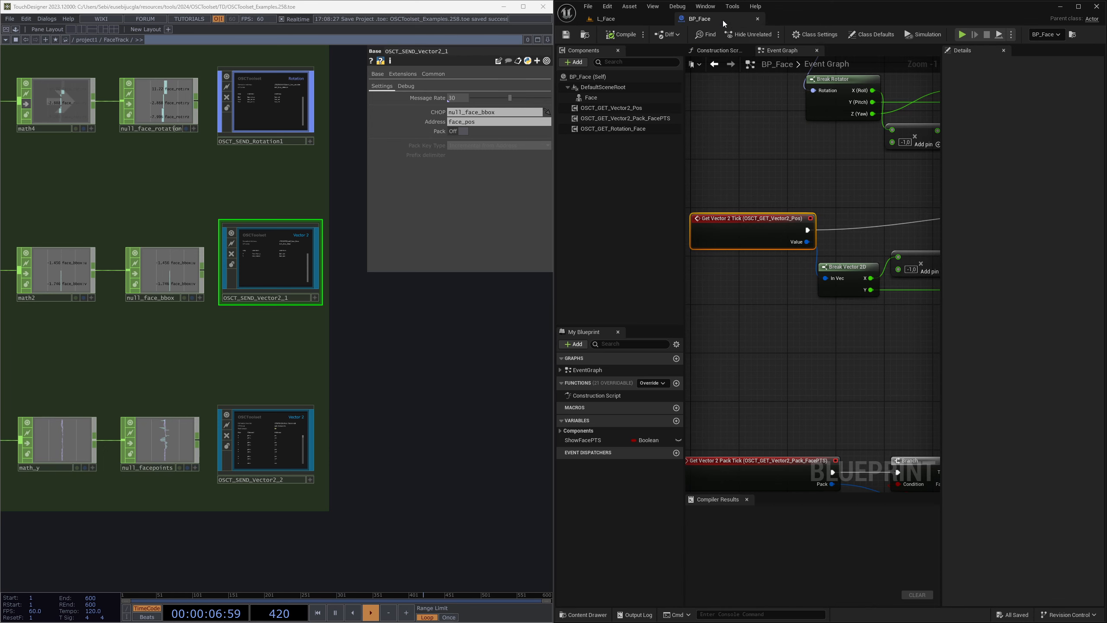
pyautogui.scroll(-2, 811, 165)
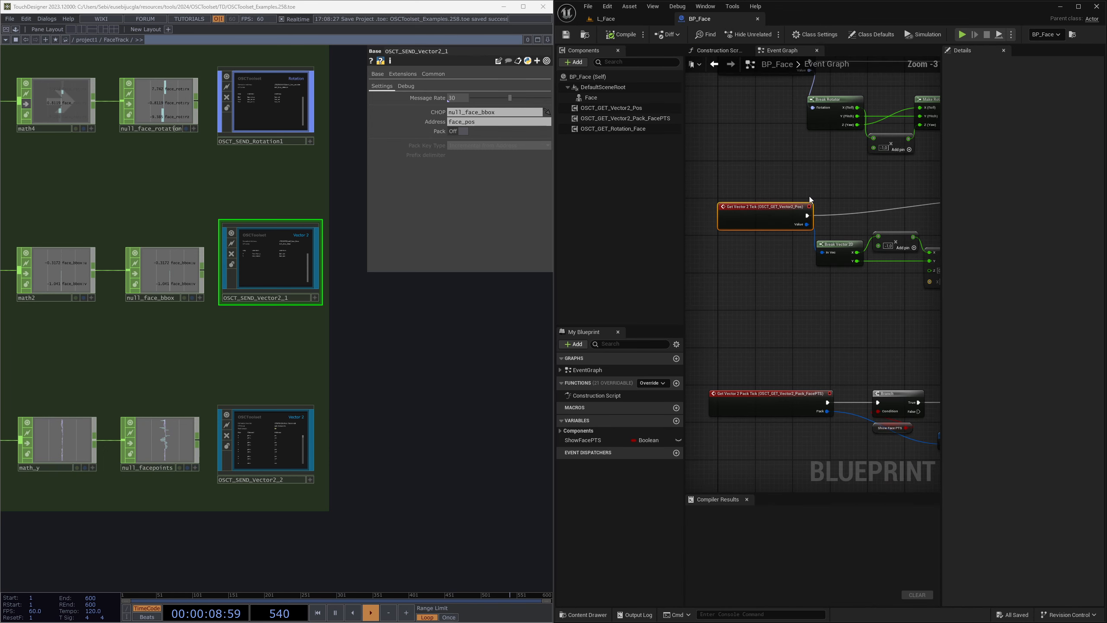
pyautogui.moveTo(804, 301); pyautogui.dragTo(768, 167, button='right')
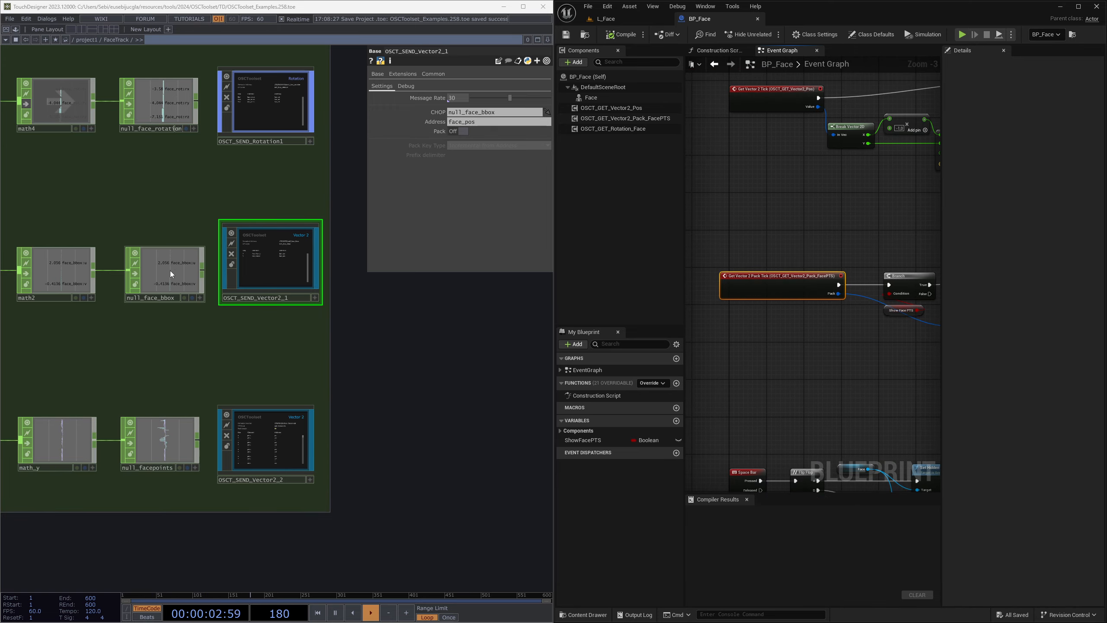
# - Review the null_face_rotation, null_face_bbox and null_facepoints operators feeding the send operators in TouchDesigner
pyautogui.scroll(4, 169, 270)
pyautogui.scroll(-5, 200, 285)
pyautogui.scroll(3, 193, 166)
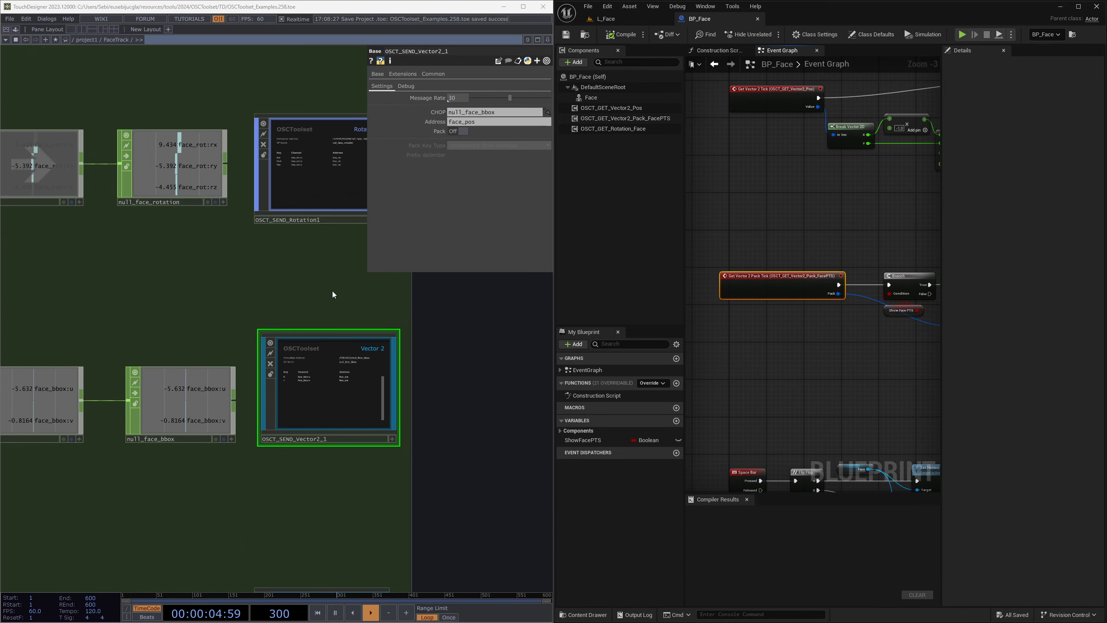
pyautogui.moveTo(231, 475); pyautogui.dragTo(103, 113)
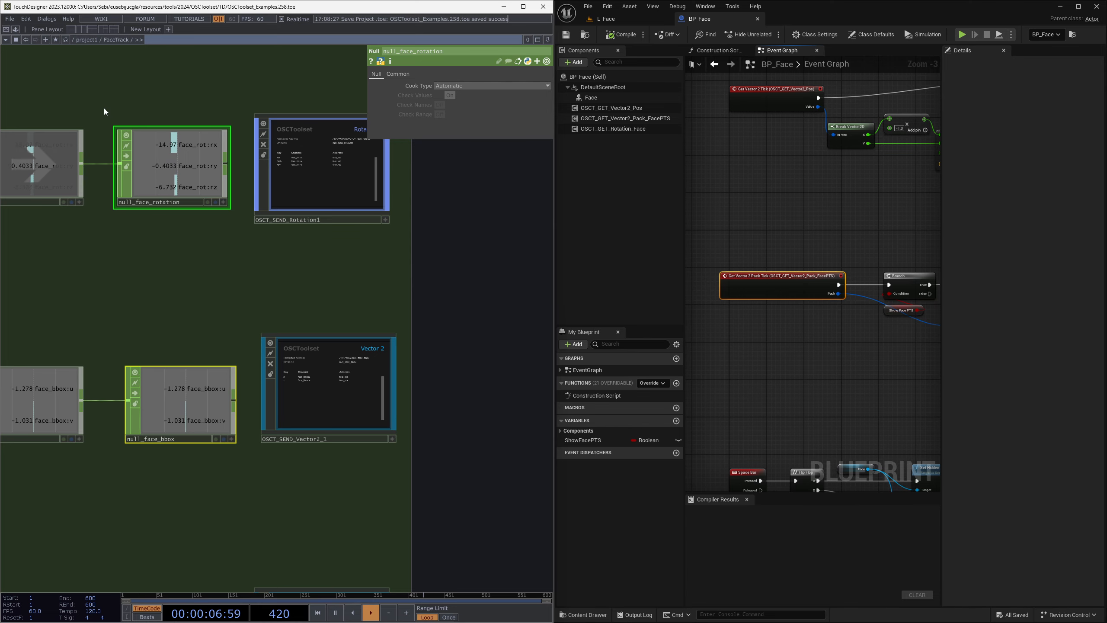
pyautogui.moveTo(104, 107); pyautogui.dragTo(245, 460, button='right')
pyautogui.moveTo(274, 449)
pyautogui.mouseDown()
pyautogui.moveTo(271, 412)
pyautogui.moveTo(189, 286)
pyautogui.mouseUp()
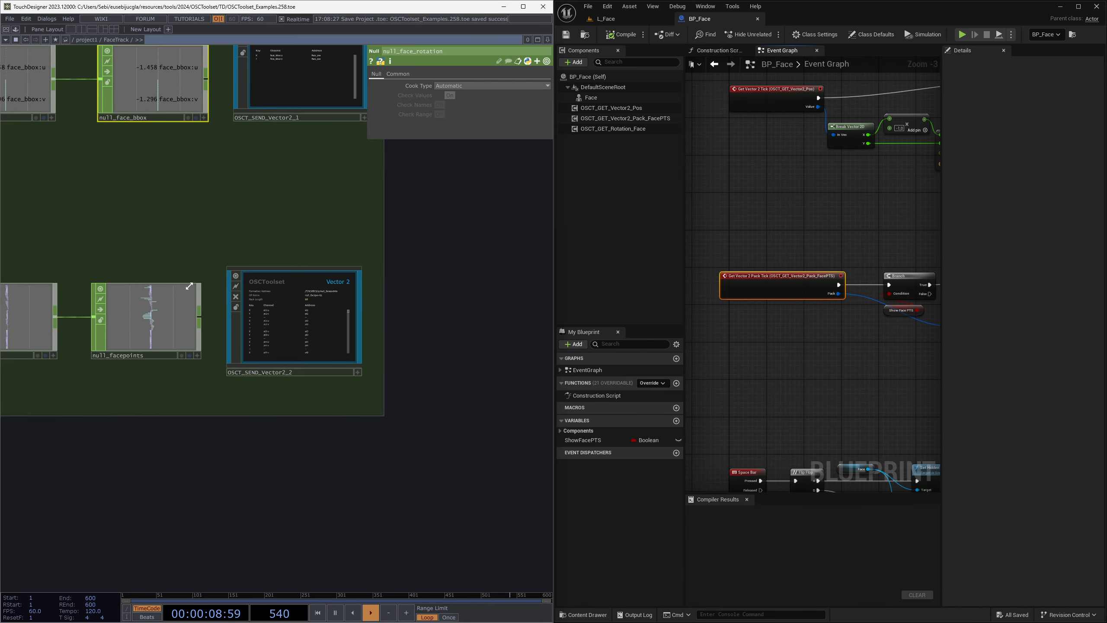
pyautogui.scroll(3, 142, 325)
pyautogui.scroll(-3, 162, 327)
# - Widen BP_Face's Event Graph area and select the Rotation Tick event of OSCT_GET_Rotation_Face
pyautogui.click(848, 395)
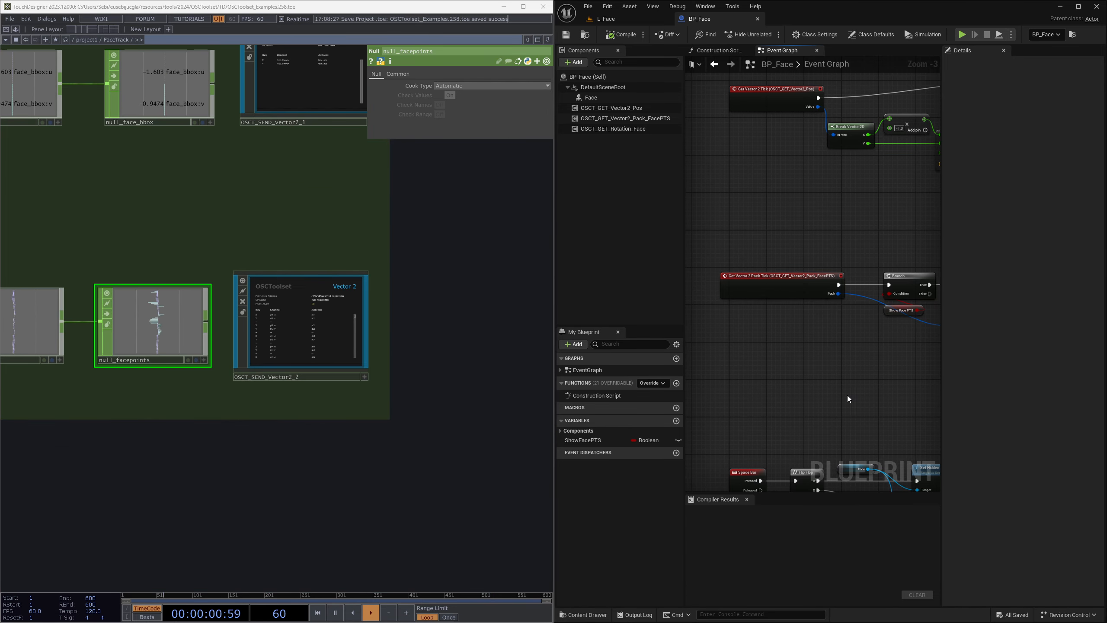
pyautogui.moveTo(941, 347); pyautogui.dragTo(993, 348)
pyautogui.scroll(-2, 783, 388)
pyautogui.moveTo(830, 387); pyautogui.dragTo(798, 348, button='right')
pyautogui.moveTo(741, 137); pyautogui.dragTo(737, 278, button='right')
pyautogui.scroll(3, 782, 281)
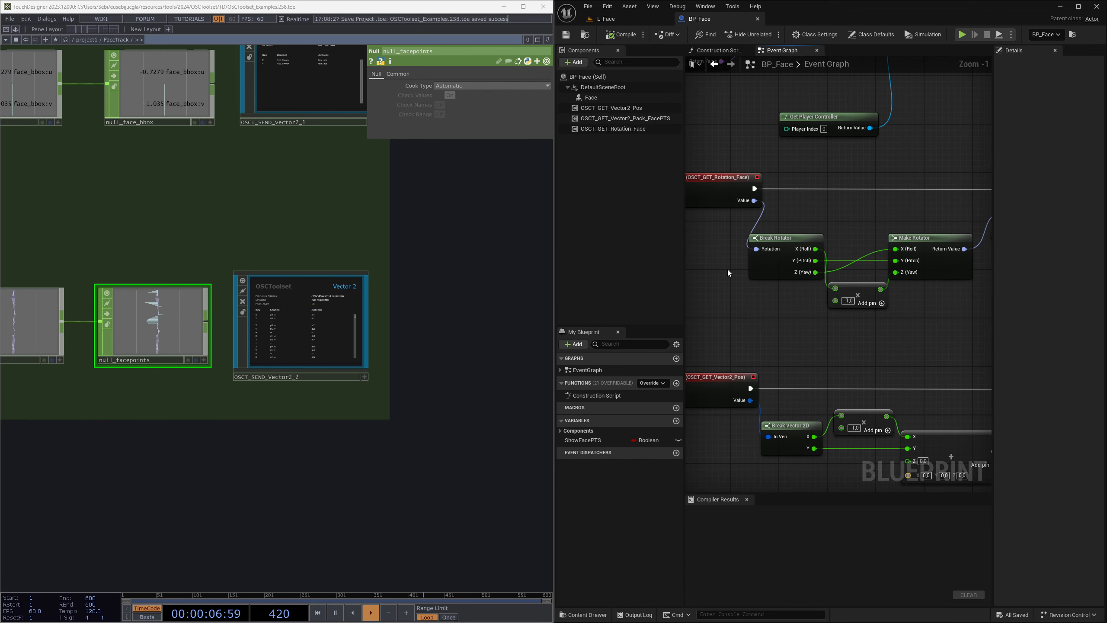
pyautogui.click(732, 192)
pyautogui.scroll(1, 728, 192)
# - Select OSCT_SEND_Rotation1 in TouchDesigner and check its CHOP and Address settings
pyautogui.moveTo(455, 219); pyautogui.dragTo(430, 525)
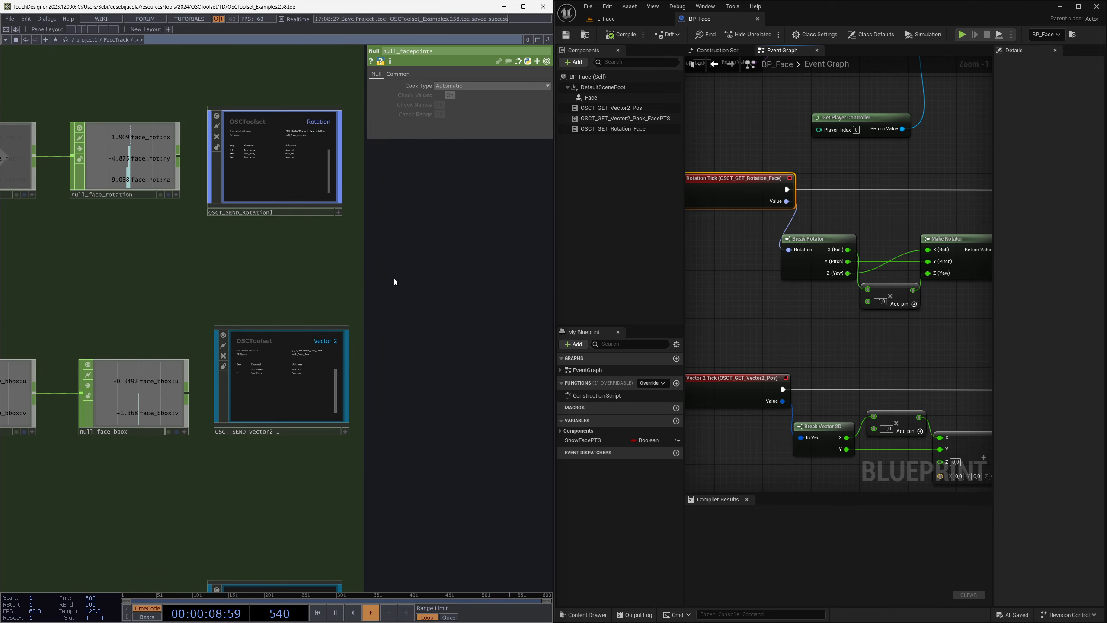
pyautogui.moveTo(394, 279); pyautogui.dragTo(406, 310)
pyautogui.scroll(4, 296, 218)
pyautogui.click(295, 218)
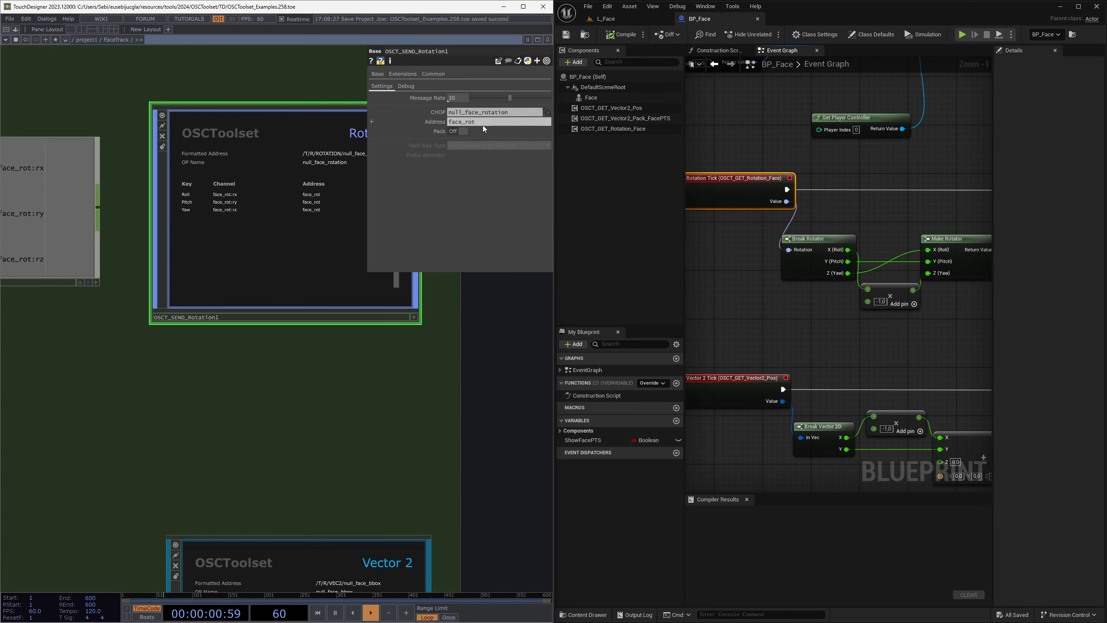
# - Move the -1.0 multiply node above the Break Rotator and Make Rotator nodes and shift Make Rotator slightly away from Break Rotator
pyautogui.moveTo(763, 325); pyautogui.dragTo(750, 348, button='right')
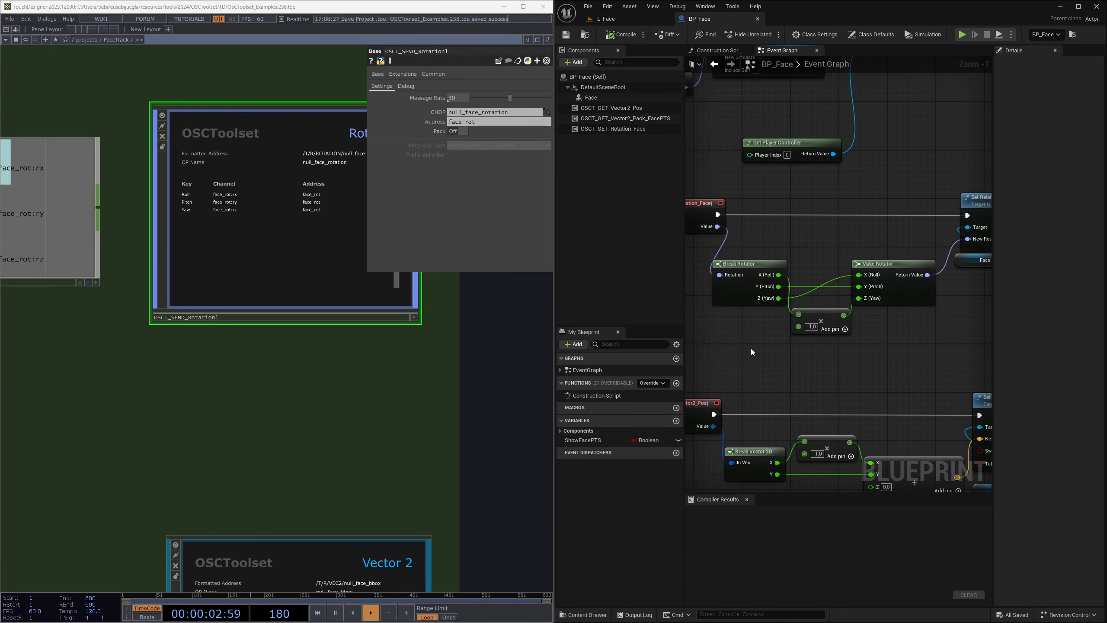
pyautogui.moveTo(823, 315); pyautogui.dragTo(886, 263)
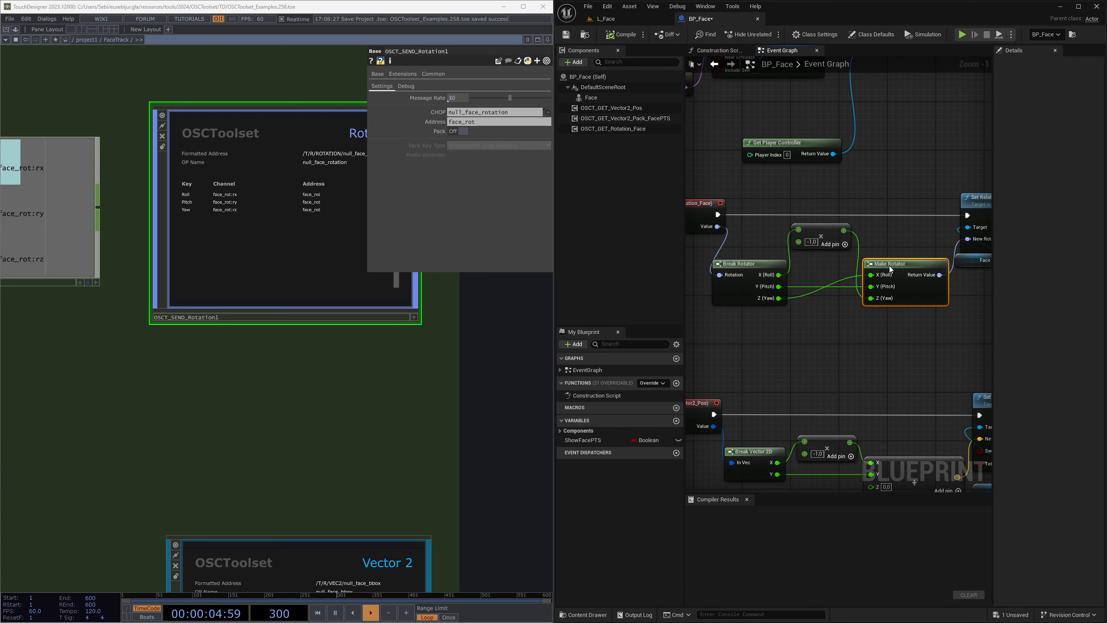
pyautogui.moveTo(819, 233); pyautogui.dragTo(825, 239)
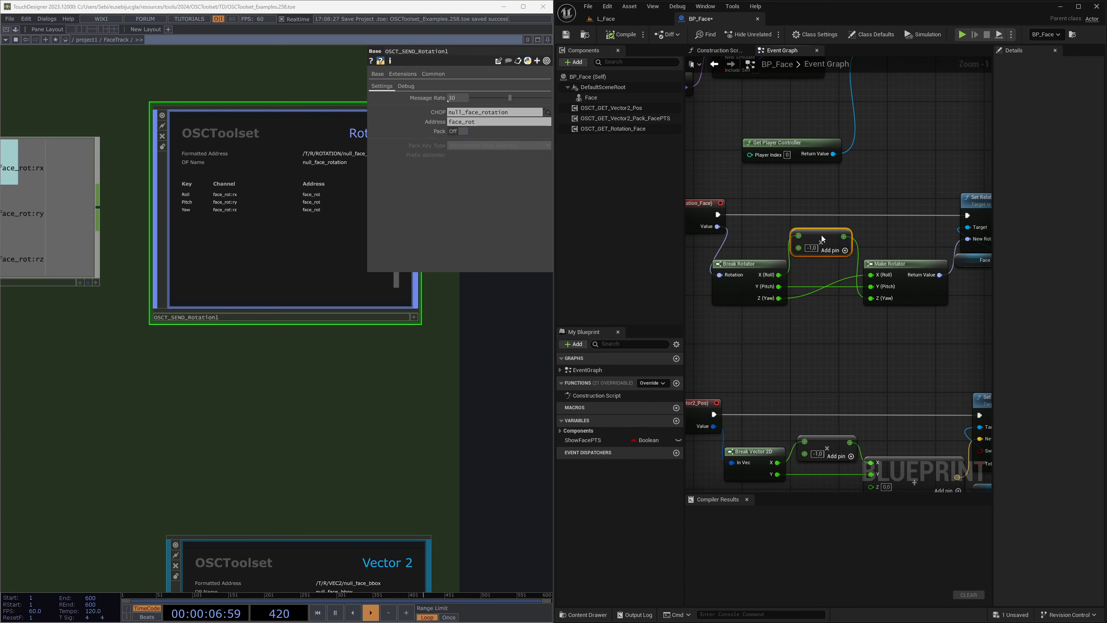
pyautogui.moveTo(857, 338); pyautogui.dragTo(804, 227)
pyautogui.moveTo(912, 238); pyautogui.dragTo(828, 326)
# - Move the Set Relative Rotation node and its Face reference farther away from Make Rotator
pyautogui.moveTo(930, 344); pyautogui.dragTo(818, 347, button='right')
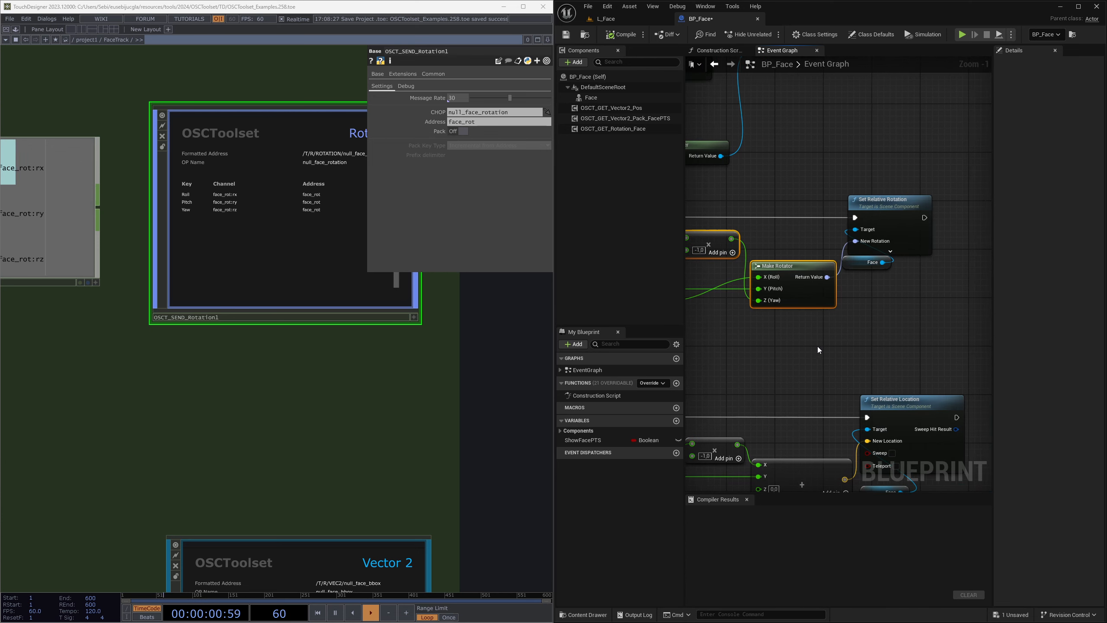
pyautogui.moveTo(880, 218); pyautogui.dragTo(910, 219)
pyautogui.click(887, 300)
pyautogui.moveTo(881, 265); pyautogui.dragTo(888, 270)
pyautogui.click(841, 323)
pyautogui.moveTo(841, 322); pyautogui.dragTo(956, 316, button='right')
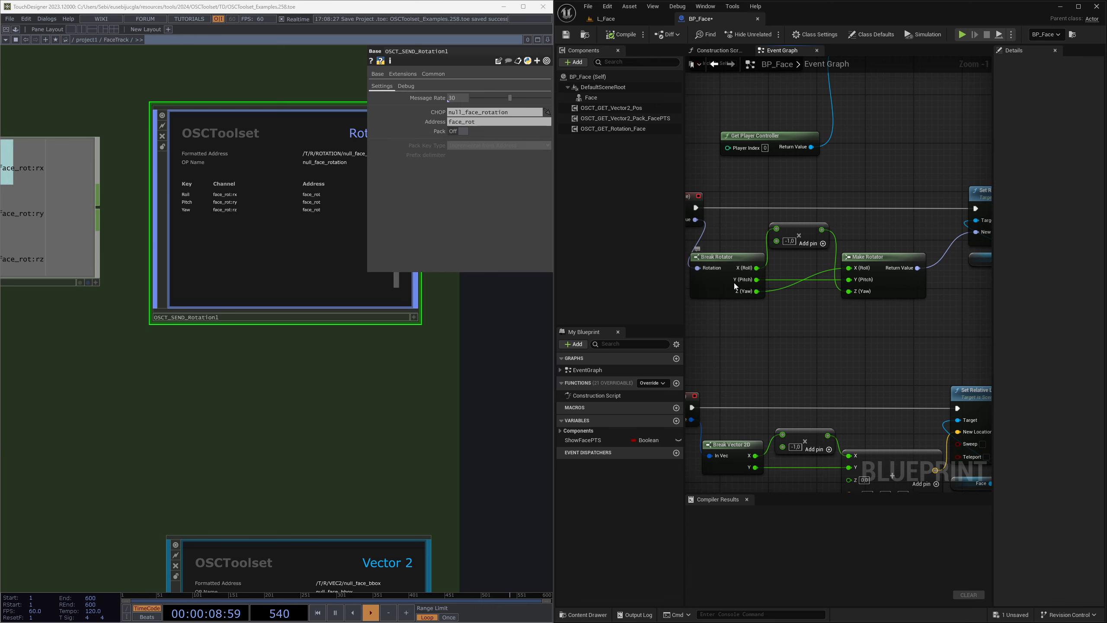
# - Examine the axis wiring from Break Rotator through the -1.0 multiply node to Make Rotator, nudging the multiply node slightly
pyautogui.moveTo(735, 287); pyautogui.dragTo(782, 289, button='right')
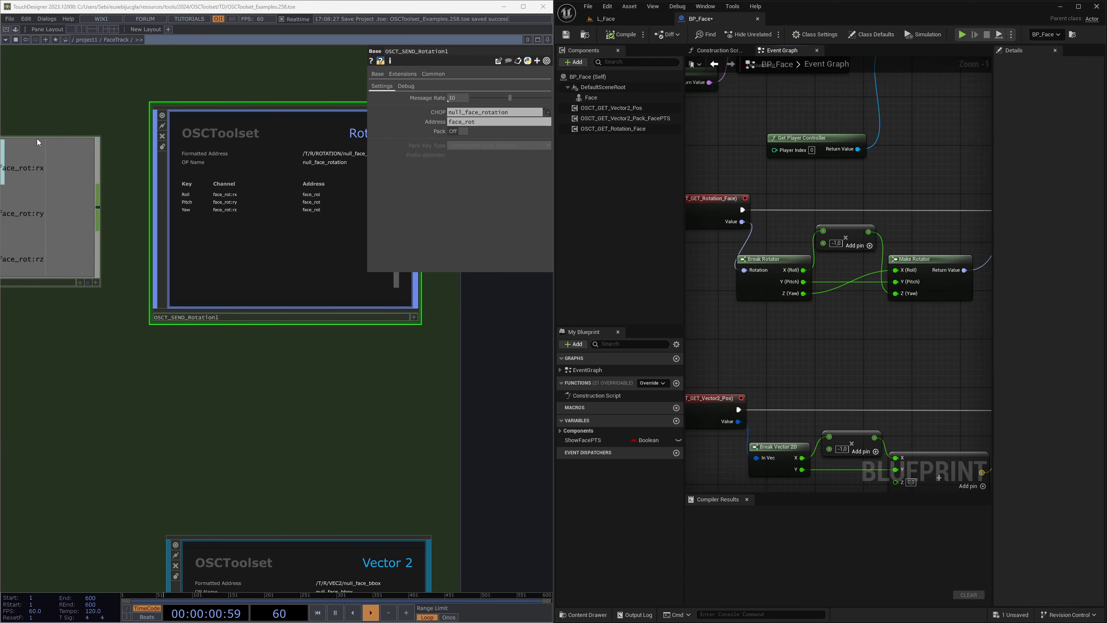
pyautogui.moveTo(843, 234); pyautogui.dragTo(849, 234)
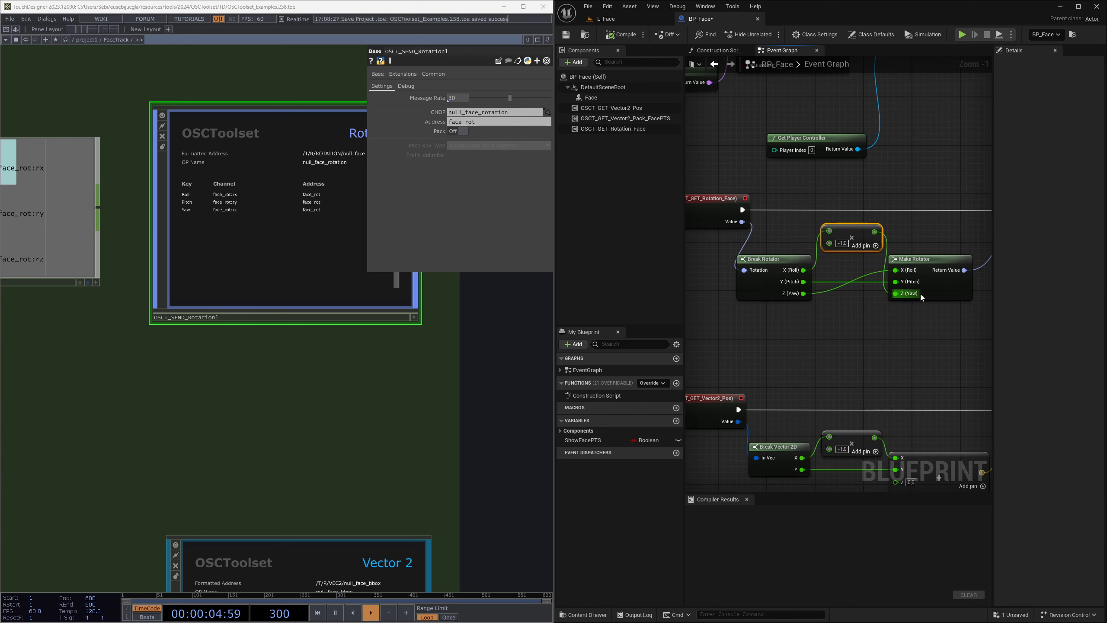
pyautogui.moveTo(877, 278); pyautogui.dragTo(865, 298, button='right')
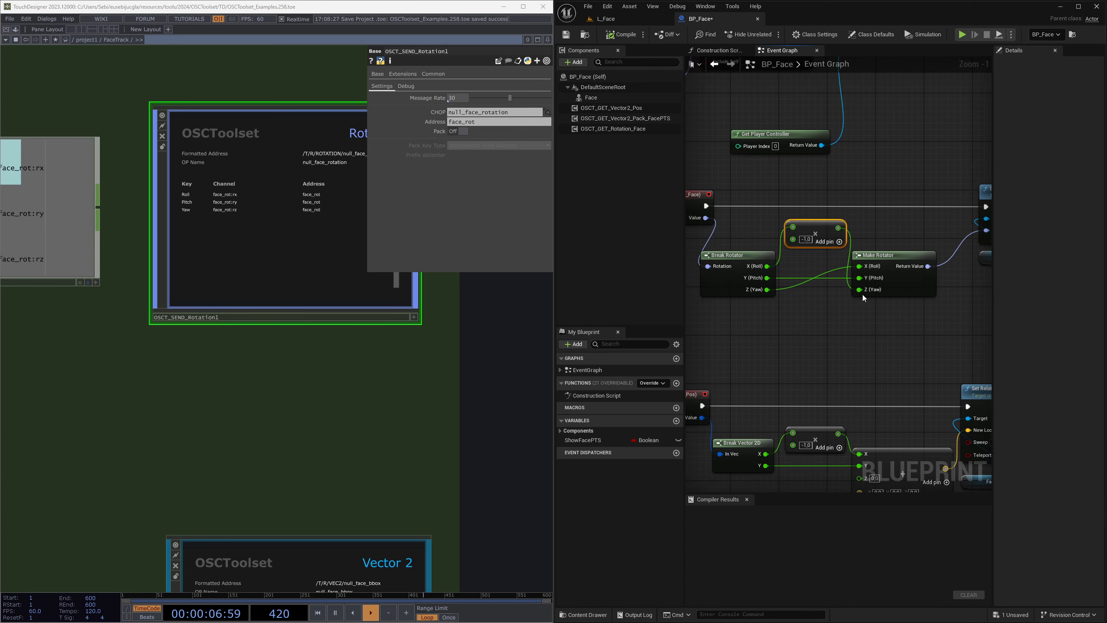
pyautogui.moveTo(876, 326); pyautogui.dragTo(794, 256)
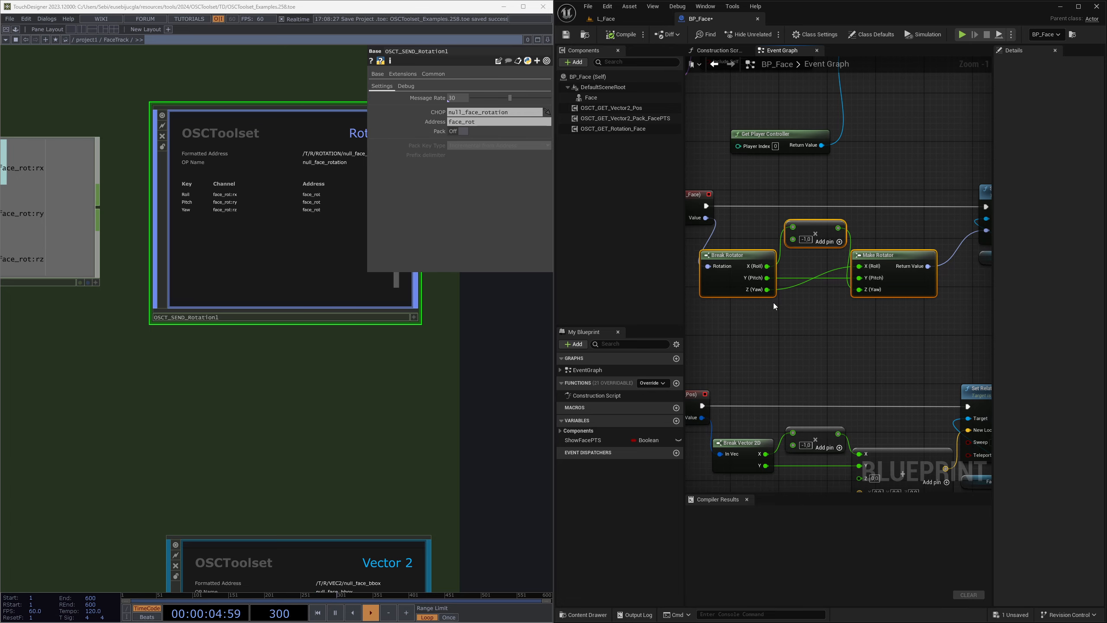
pyautogui.moveTo(855, 322); pyautogui.dragTo(830, 314, button='right')
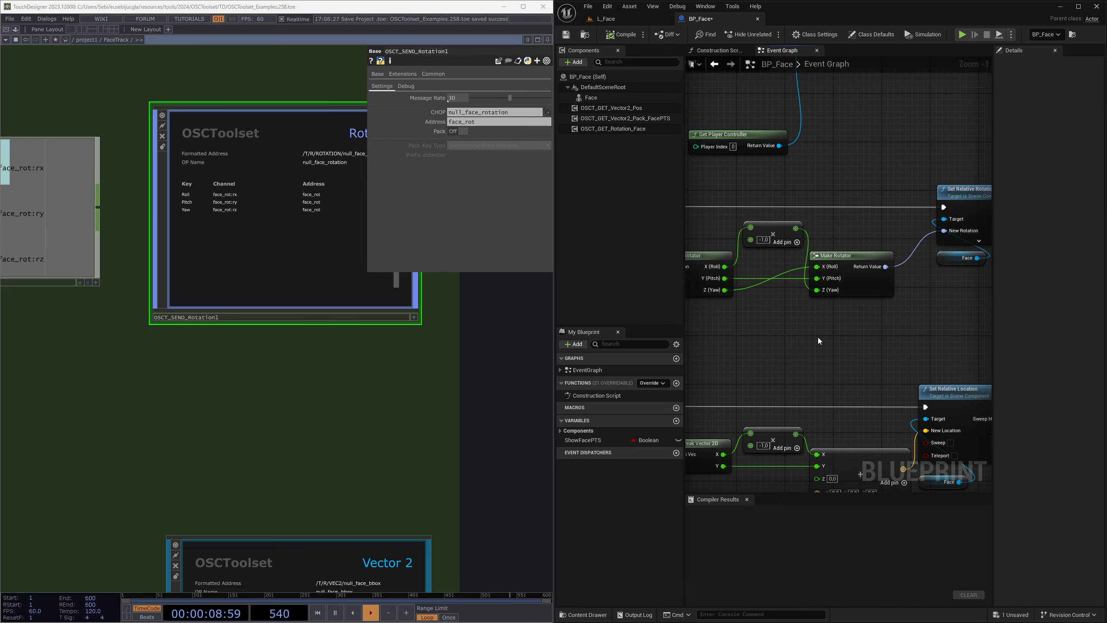
# - View the rendered face points and bounding box above the Send Vector Data section in TouchDesigner
pyautogui.scroll(-9, 490, 344)
pyautogui.moveTo(490, 306); pyautogui.dragTo(436, 430)
pyautogui.scroll(3, 405, 344)
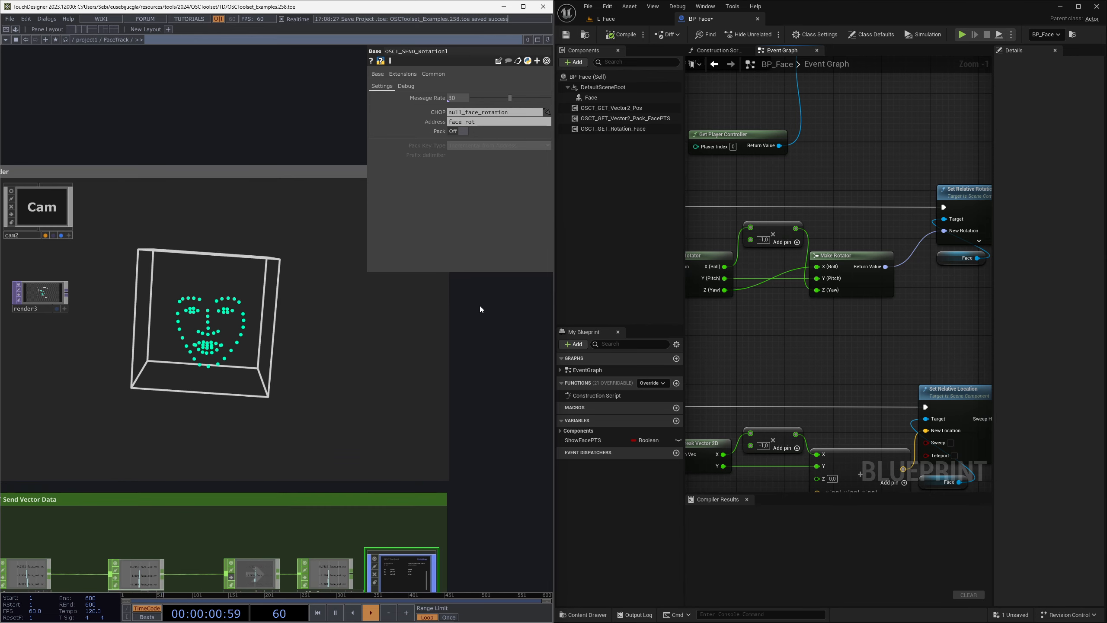
pyautogui.moveTo(479, 305); pyautogui.dragTo(467, 330)
# - Wire the Rotation Tick's Value straight into Set Relative Rotation's New Rotation, compile BP_Face and test it by playing L_Face
pyautogui.moveTo(729, 309); pyautogui.dragTo(794, 307, button='right')
pyautogui.scroll(-1, 814, 307)
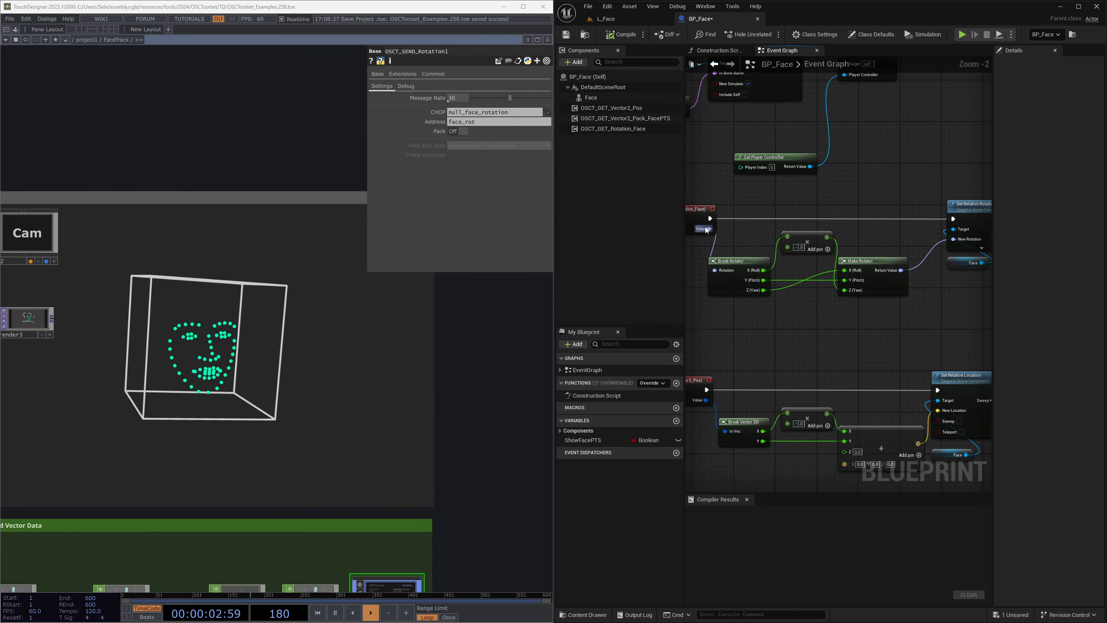
pyautogui.moveTo(704, 227); pyautogui.dragTo(918, 239)
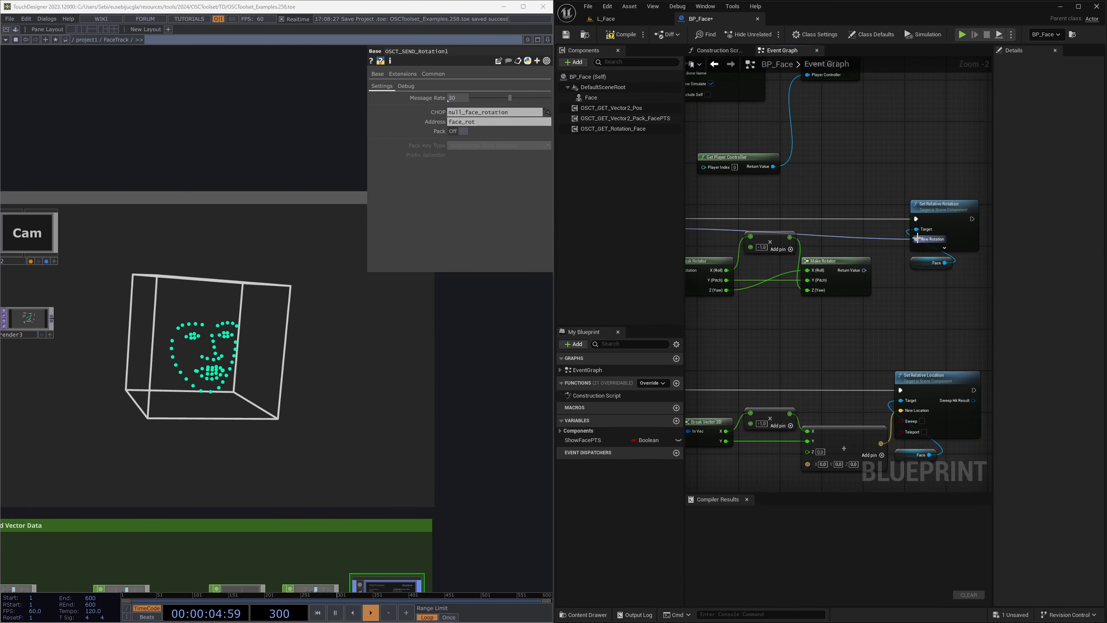
pyautogui.click(620, 34)
pyautogui.click(611, 18)
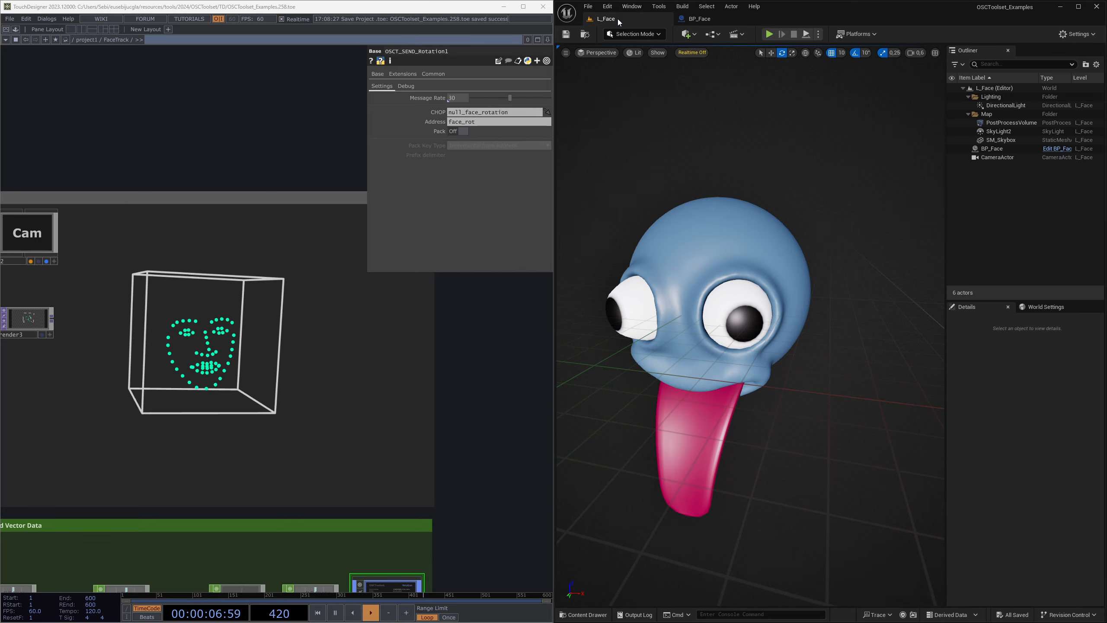
pyautogui.click(769, 34)
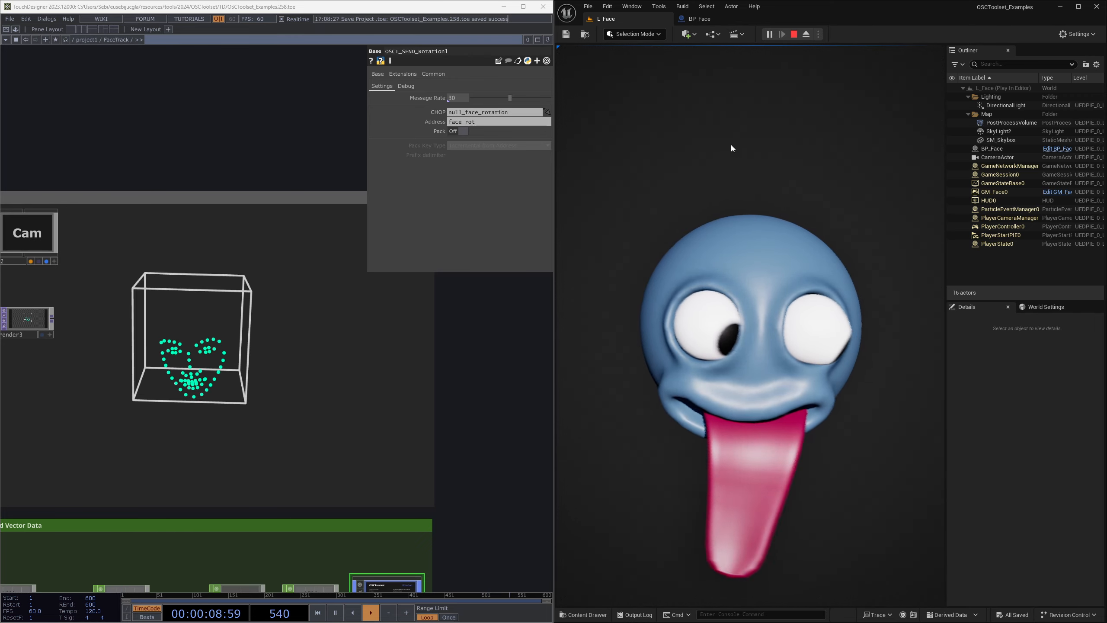
pyautogui.press('Escape')
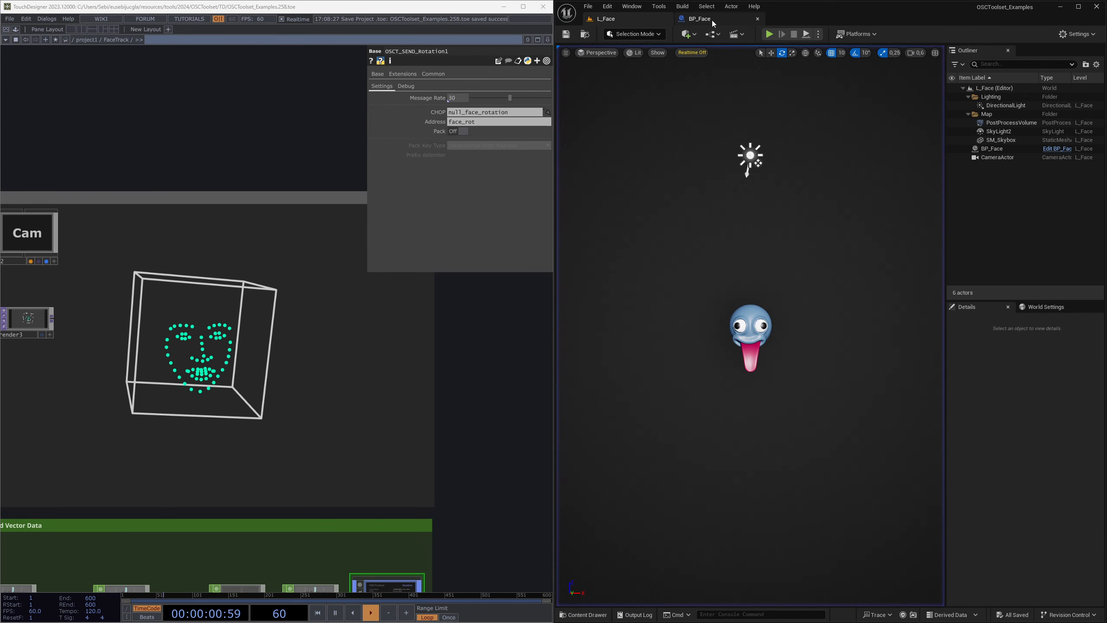
# - Reconnect Make Rotator's Return Value to Set Relative Rotation's New Rotation, compile BP_Face and play L_Face
pyautogui.click(697, 18)
pyautogui.moveTo(783, 274); pyautogui.dragTo(799, 267, button='right')
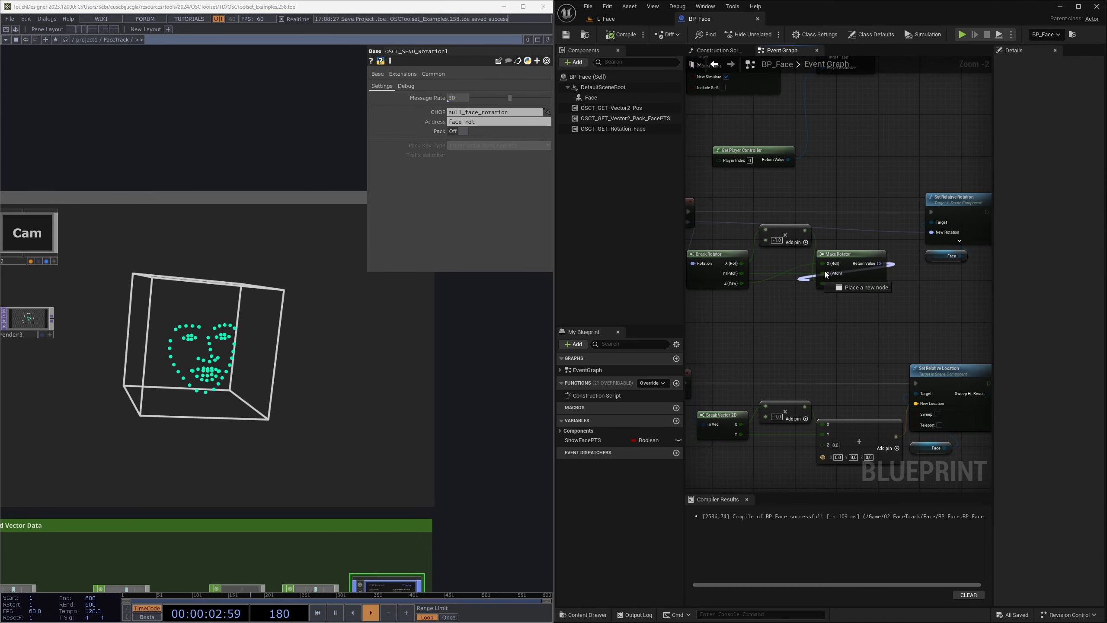
pyautogui.moveTo(880, 263); pyautogui.dragTo(940, 237)
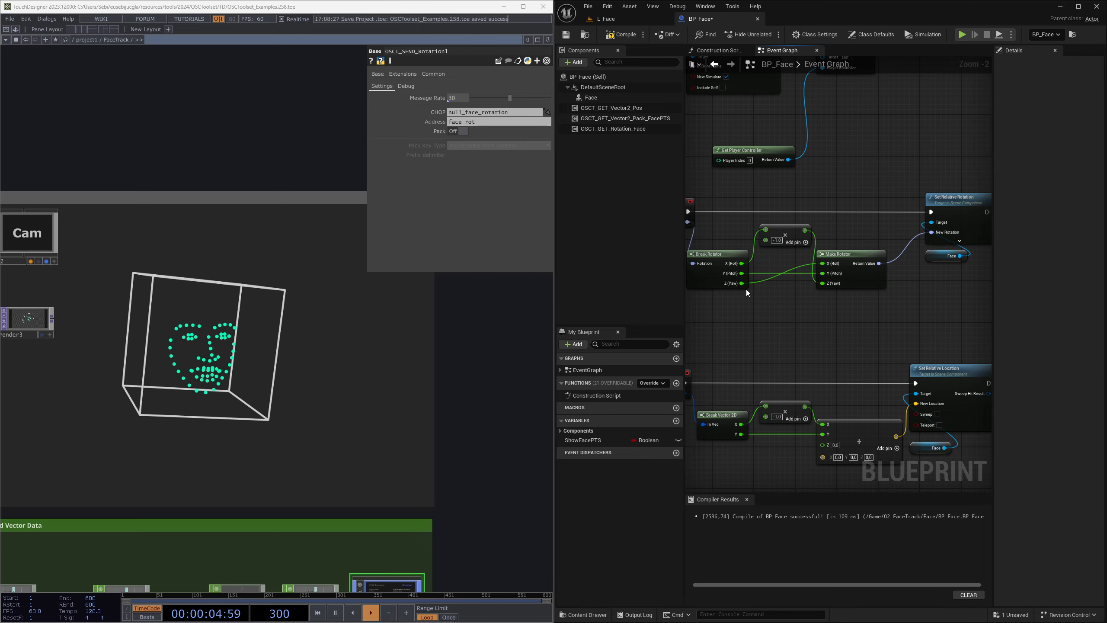
pyautogui.click(620, 35)
pyautogui.click(606, 18)
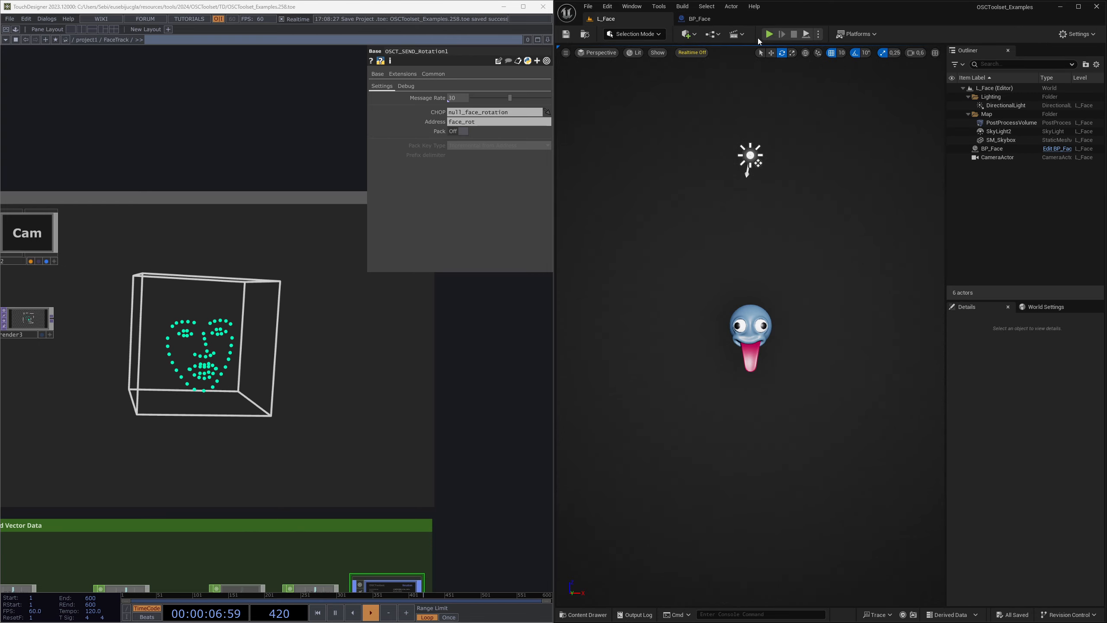
pyautogui.click(770, 34)
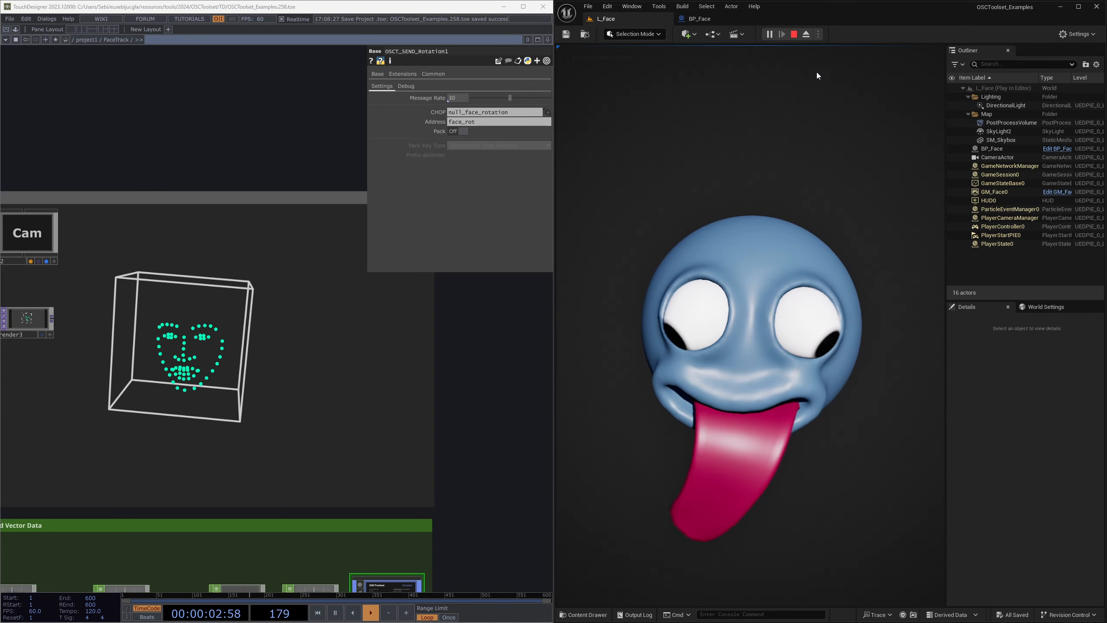
# - Stop the L_Face play session and shift the Break Rotator, multiply and Make Rotator nodes slightly together in BP_Face
pyautogui.click(793, 34)
pyautogui.click(742, 22)
pyautogui.moveTo(754, 327); pyautogui.dragTo(812, 312, button='right')
pyautogui.moveTo(773, 315); pyautogui.dragTo(914, 199)
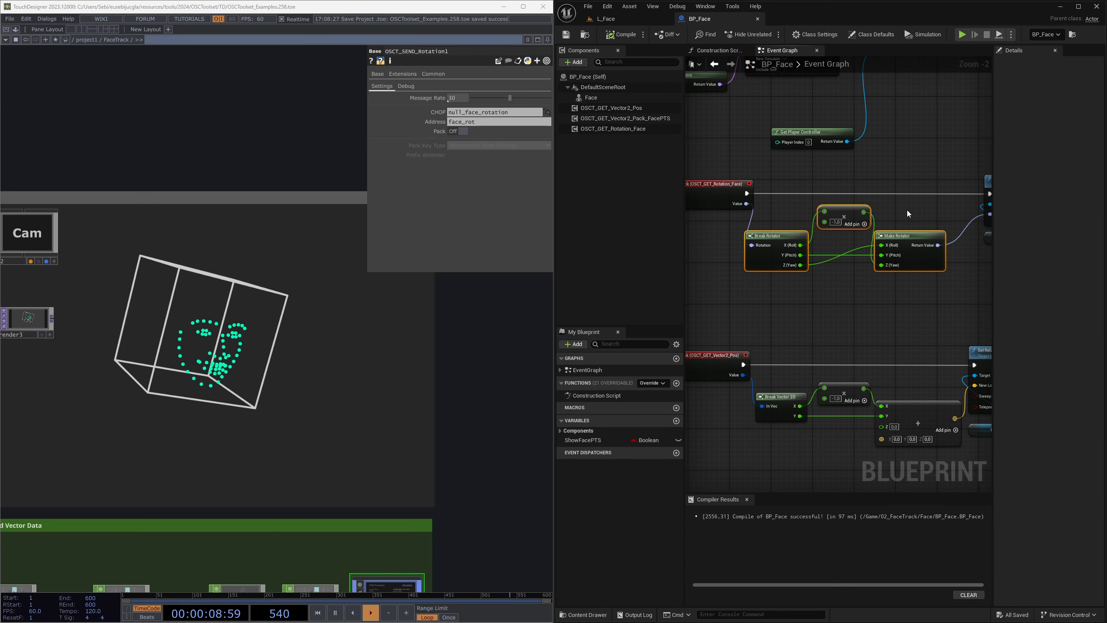
pyautogui.moveTo(781, 251); pyautogui.dragTo(786, 257)
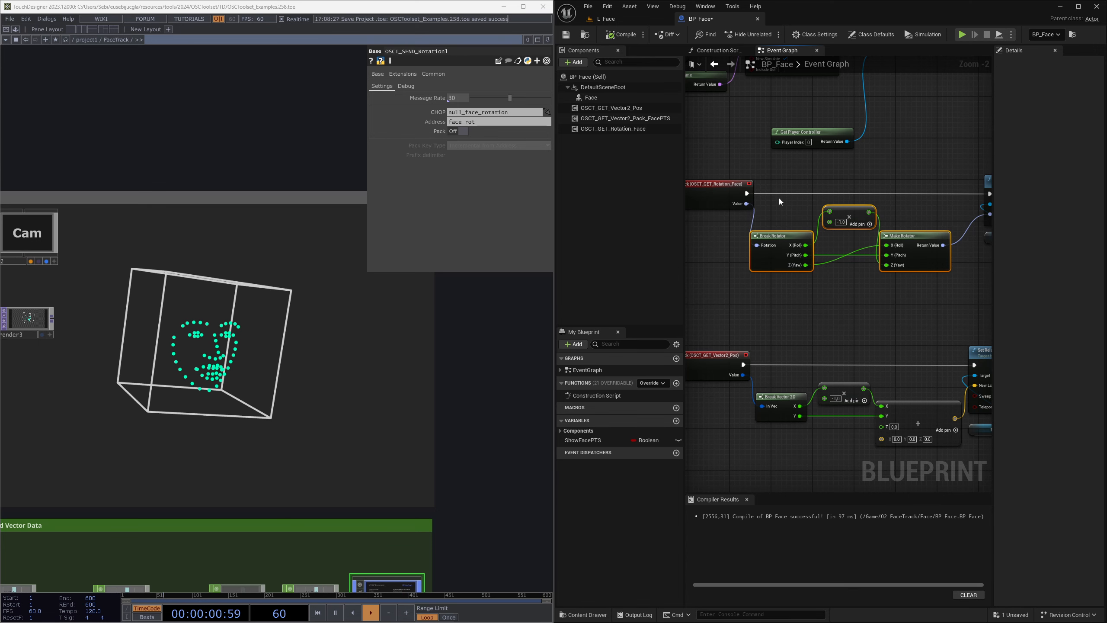
# - Examine the Set Relative Rotation node with its Face target, and the Vector2 position event's Break Vector 2D and multiply nodes
pyautogui.moveTo(947, 293); pyautogui.dragTo(894, 287, button='right')
pyautogui.moveTo(911, 272); pyautogui.dragTo(957, 183)
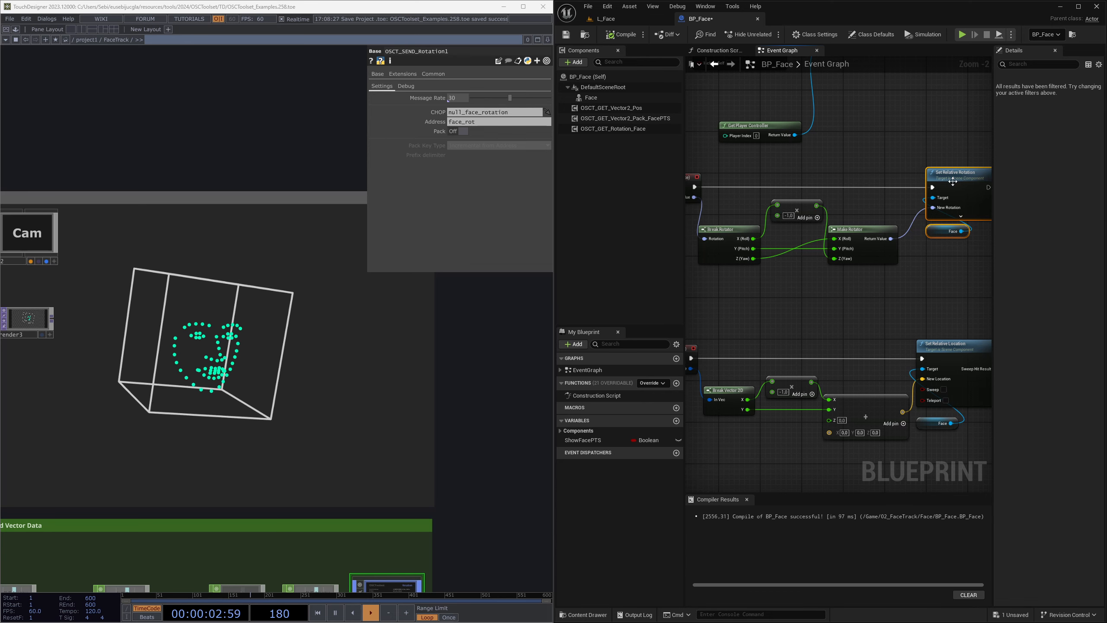
pyautogui.moveTo(839, 304); pyautogui.dragTo(759, 168, button='right')
pyautogui.moveTo(699, 166); pyautogui.dragTo(835, 280)
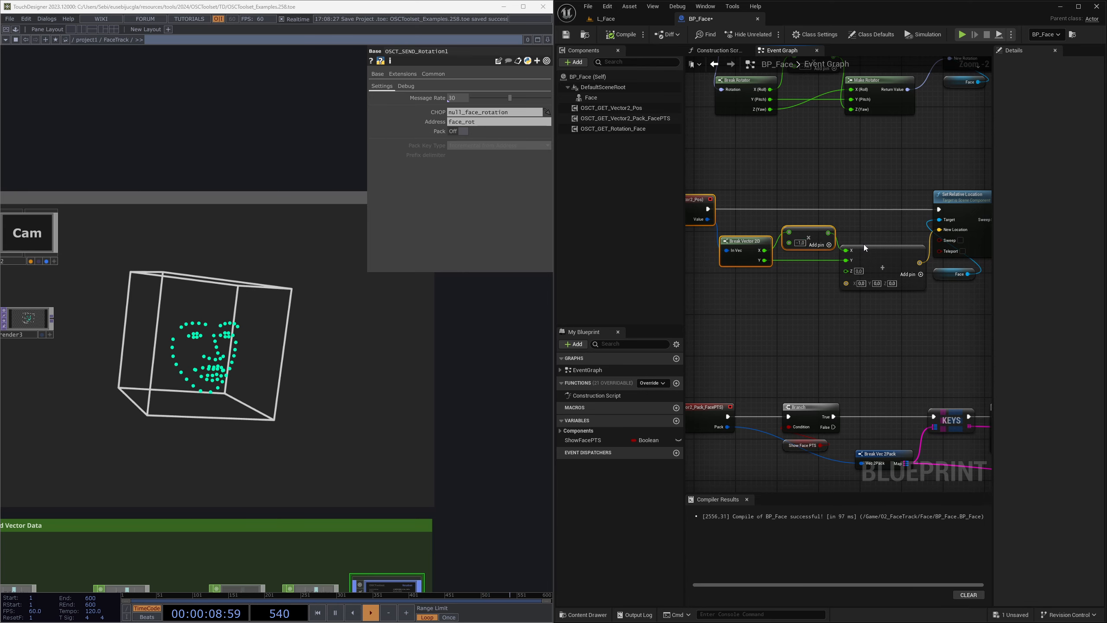
# - Inspect the OSCT_GET_Vector2_Pack_FacePTS component's properties, widening their display and highlighting the OP Name
pyautogui.moveTo(824, 359)
pyautogui.mouseDown(button='right')
pyautogui.moveTo(870, 222)
pyautogui.moveTo(828, 138)
pyautogui.moveTo(829, 178)
pyautogui.mouseUp(button='right')
pyautogui.scroll(-3, 828, 138)
pyautogui.scroll(2, 779, 191)
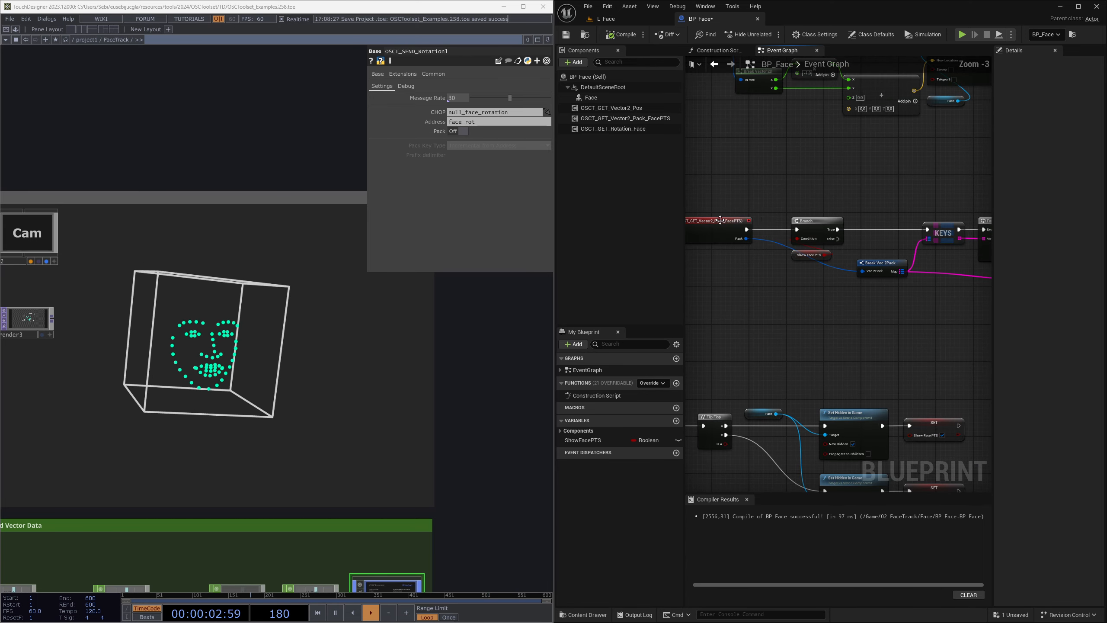
pyautogui.click(633, 119)
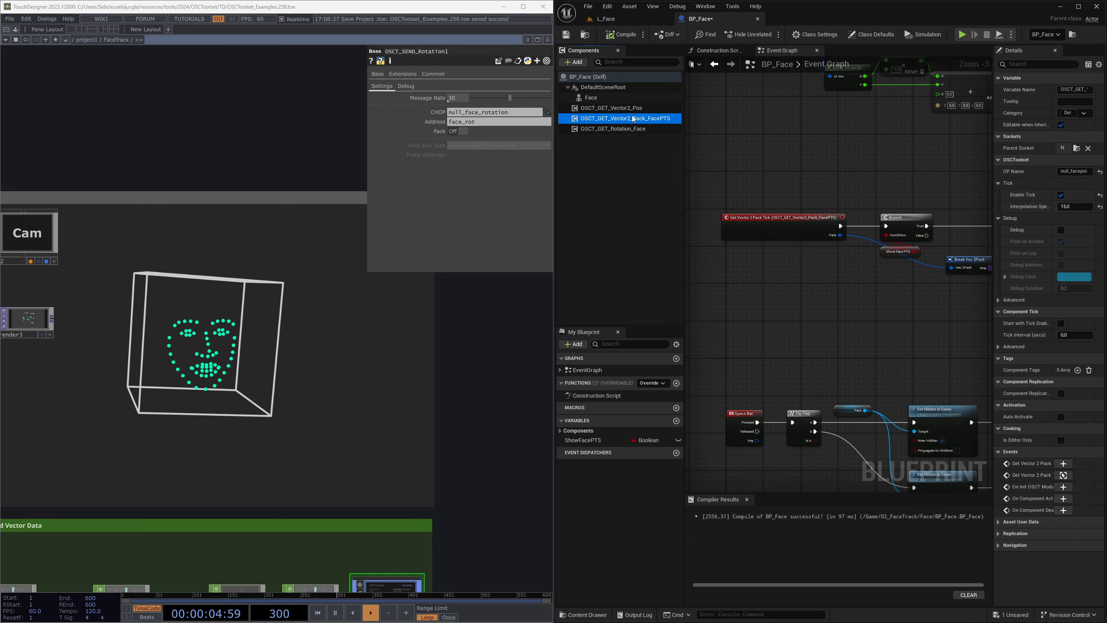
pyautogui.moveTo(993, 192); pyautogui.dragTo(923, 192)
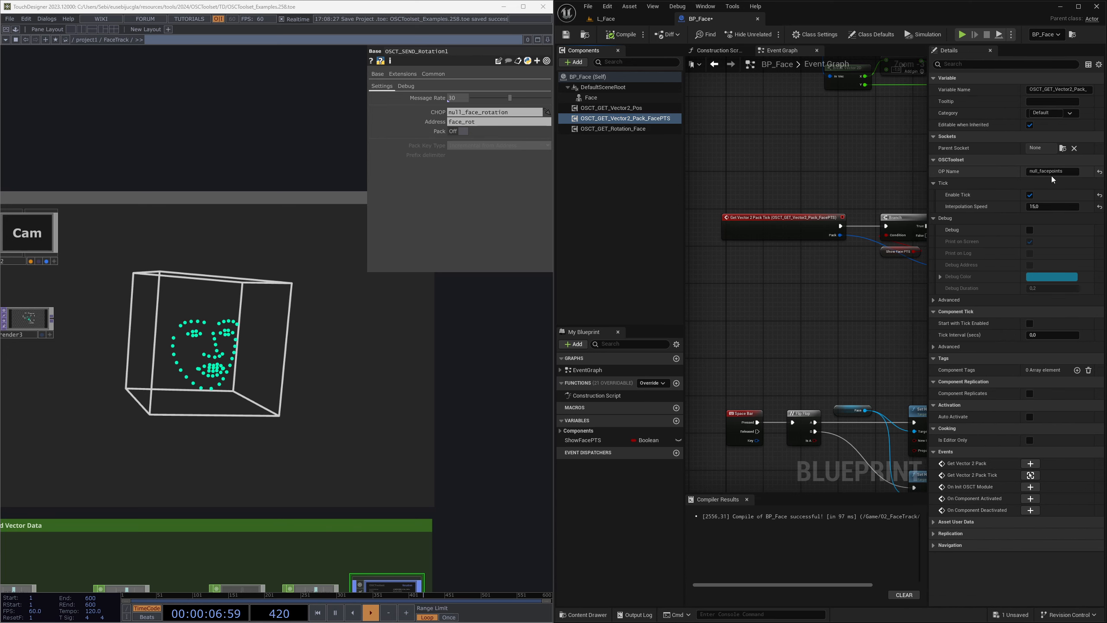
pyautogui.click(1073, 171)
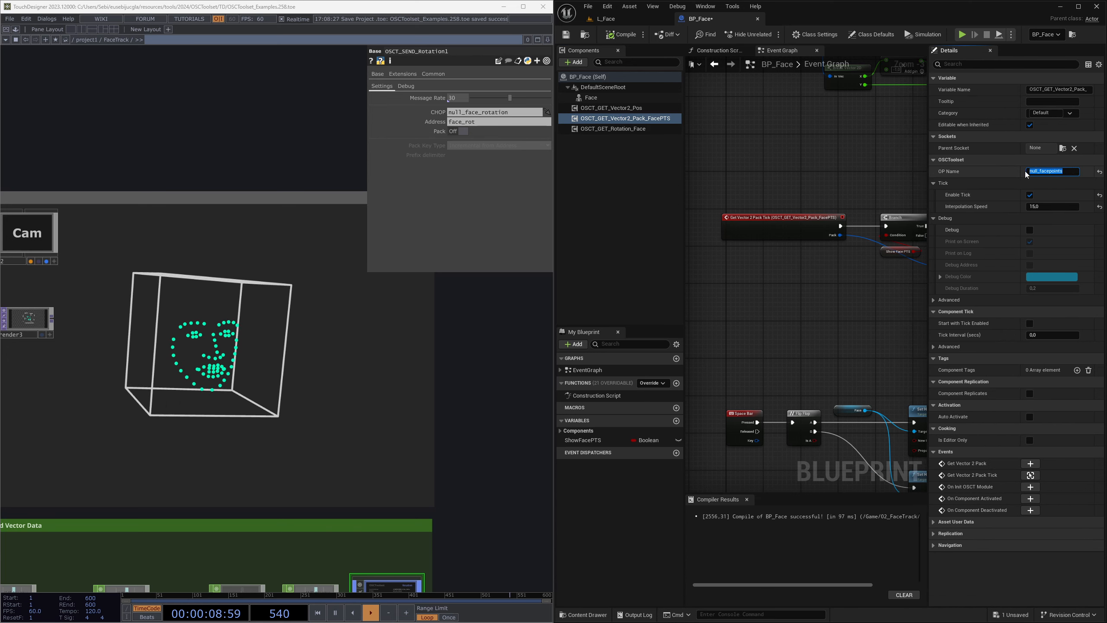
# - Switch to TouchDesigner and select the null_facepoints operator beside OSCT_SEND_Vector2_2
pyautogui.scroll(-5, 321, 413)
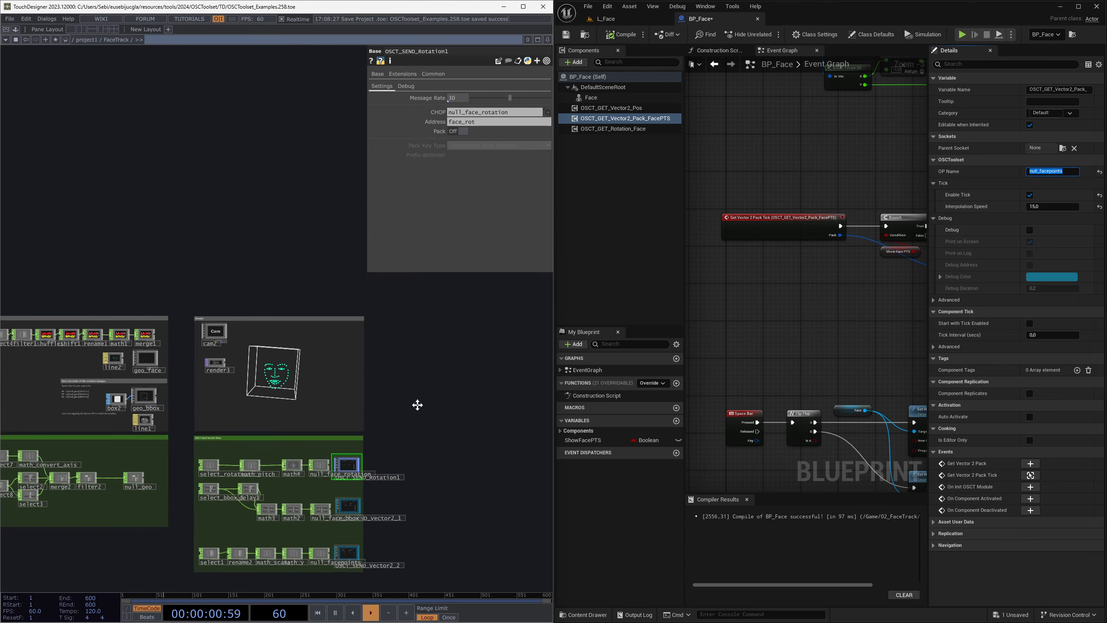
pyautogui.scroll(5, 351, 402)
pyautogui.click(122, 445)
# - Compare BP_Face's Break Vec 2Pack and Keys nodes with the key, channel and address table of OSCT_SEND_Vector2_2 in TouchDesigner
pyautogui.scroll(-3, 850, 301)
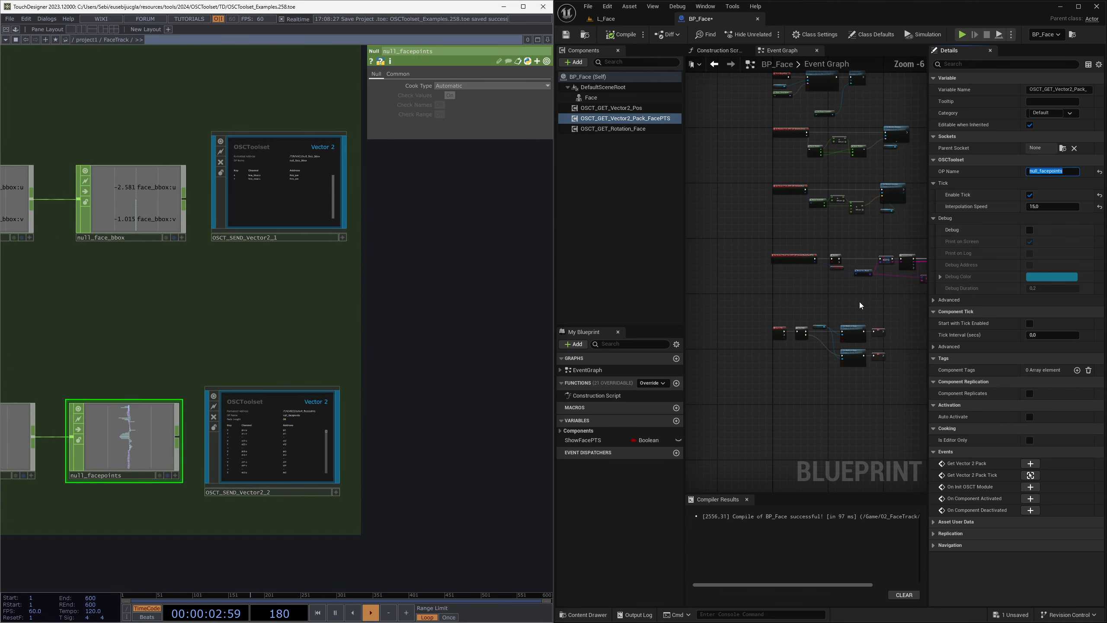
pyautogui.moveTo(860, 301); pyautogui.dragTo(720, 252, button='right')
pyautogui.scroll(6, 796, 266)
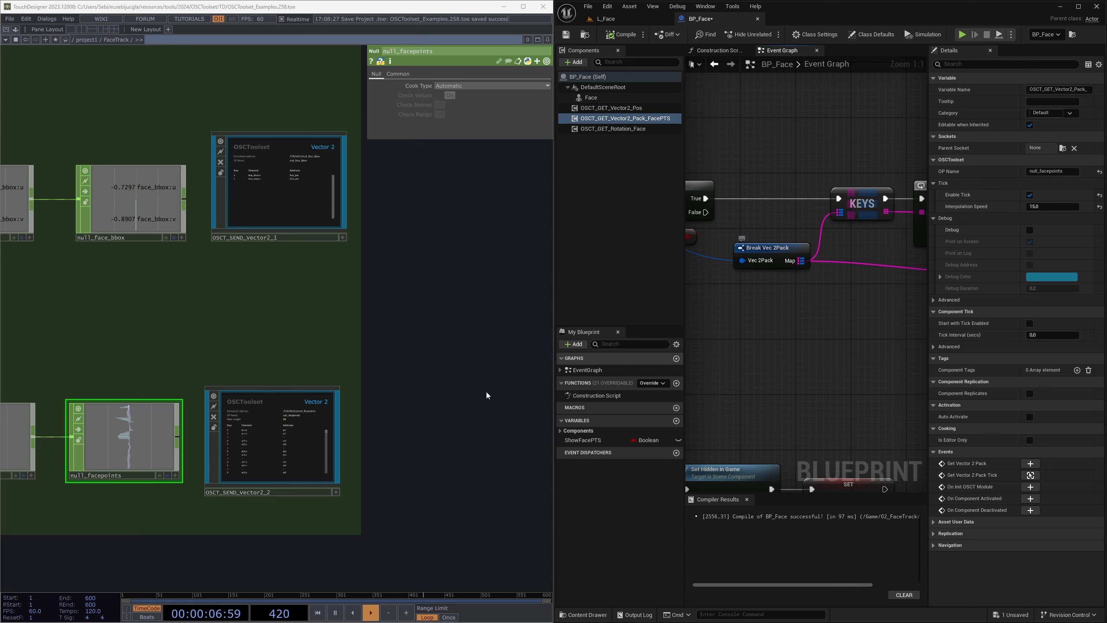
pyautogui.scroll(4, 273, 454)
pyautogui.scroll(3, 272, 455)
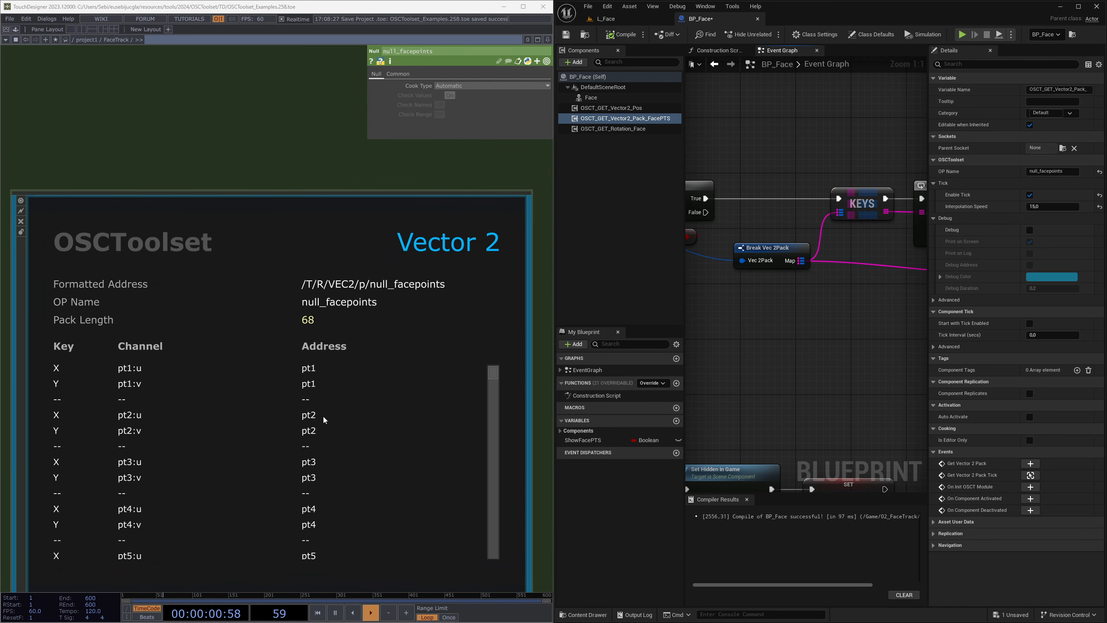
# - Examine how the Keys output feeds the For Each Loop and Find nodes in BP_Face's packed face points event
pyautogui.moveTo(872, 345); pyautogui.dragTo(745, 357, button='right')
pyautogui.moveTo(837, 342); pyautogui.dragTo(738, 349, button='right')
pyautogui.scroll(-1, 799, 338)
pyautogui.moveTo(808, 302); pyautogui.dragTo(881, 295, button='right')
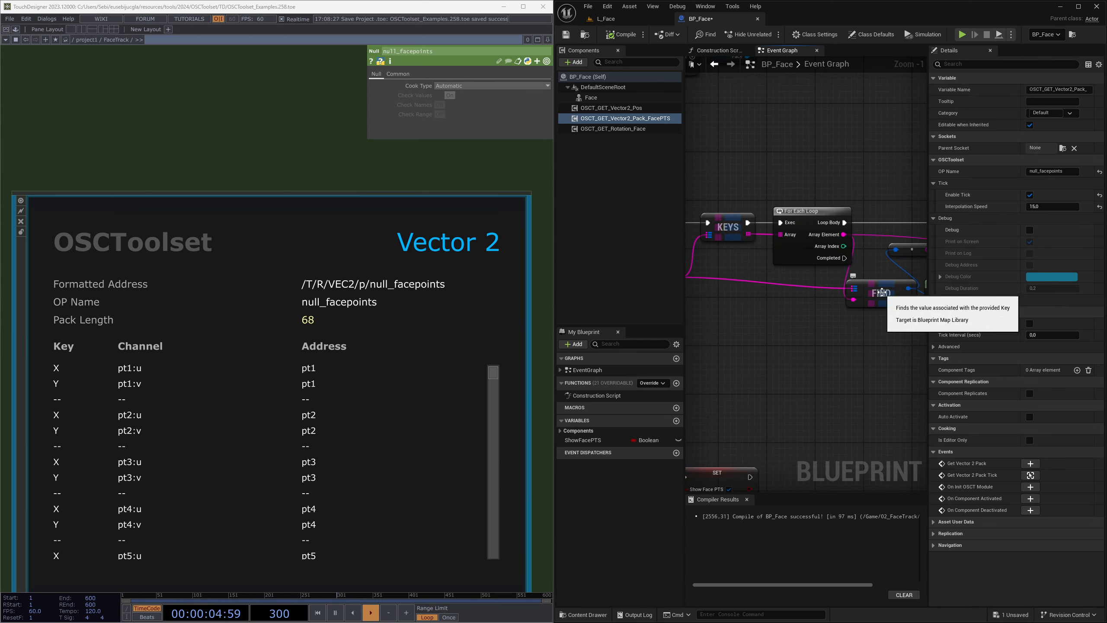